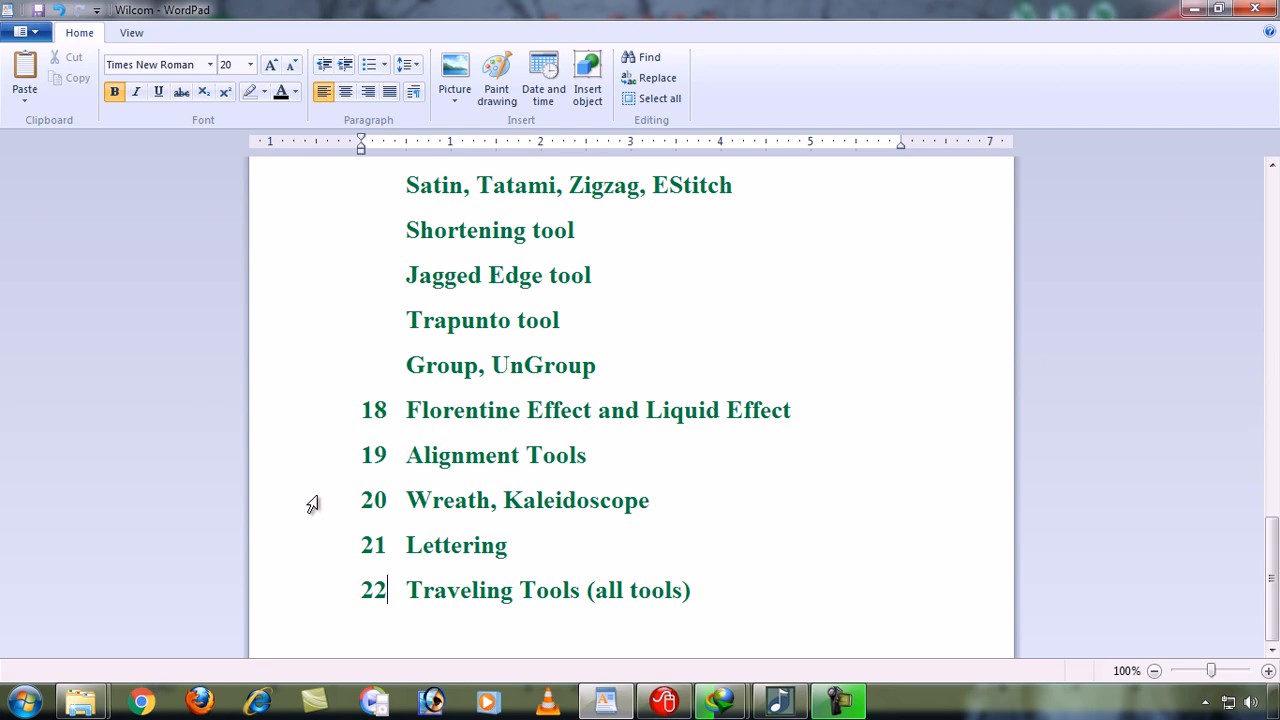
Highlight the "Wreath, Kaleidoscope" topic line in the list and switch to Wilcom ES-65 Designer
left_click(309, 505)
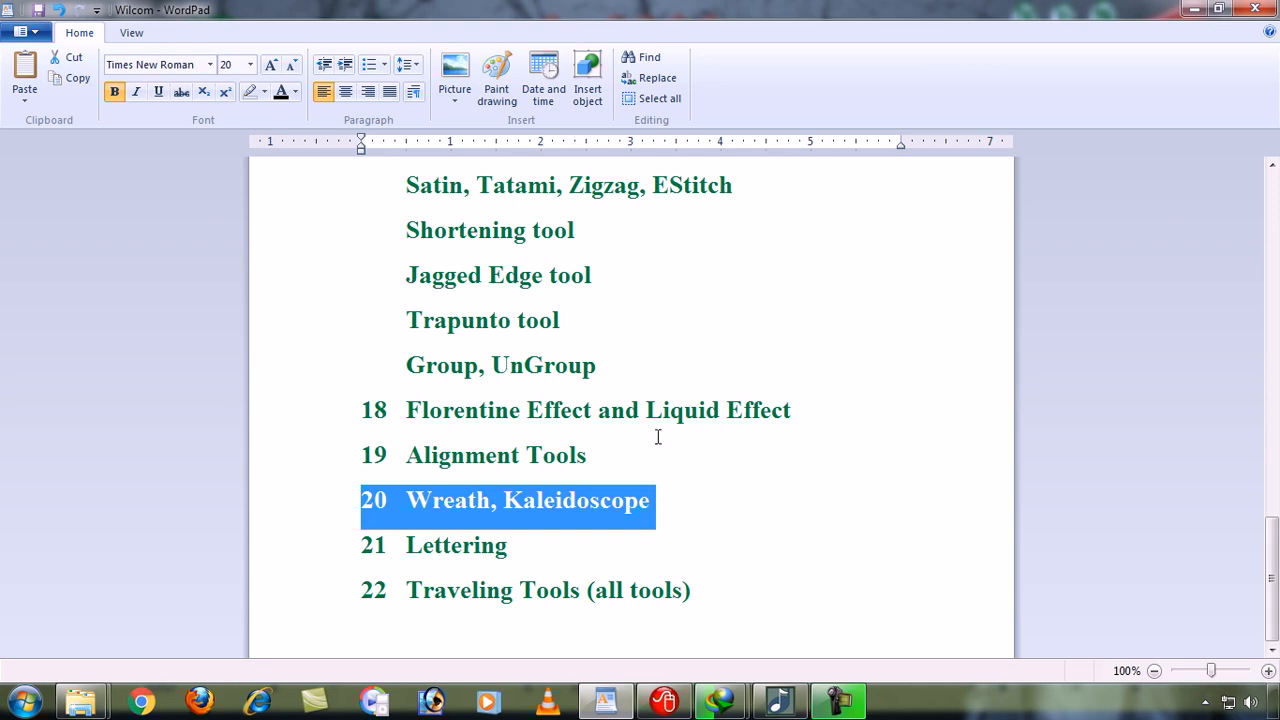
left_click(1198, 9)
left_click(663, 700)
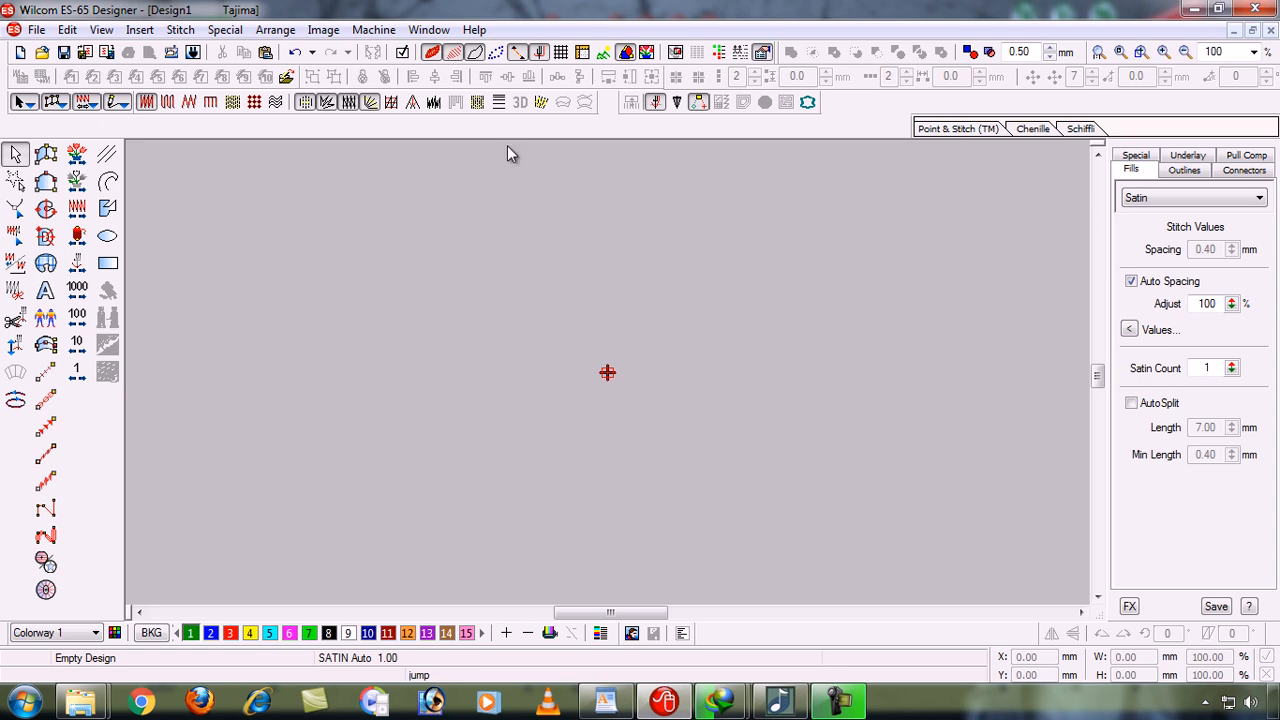
Start inserting an image file into the empty design and list all file types in the folder
left_click(324, 30)
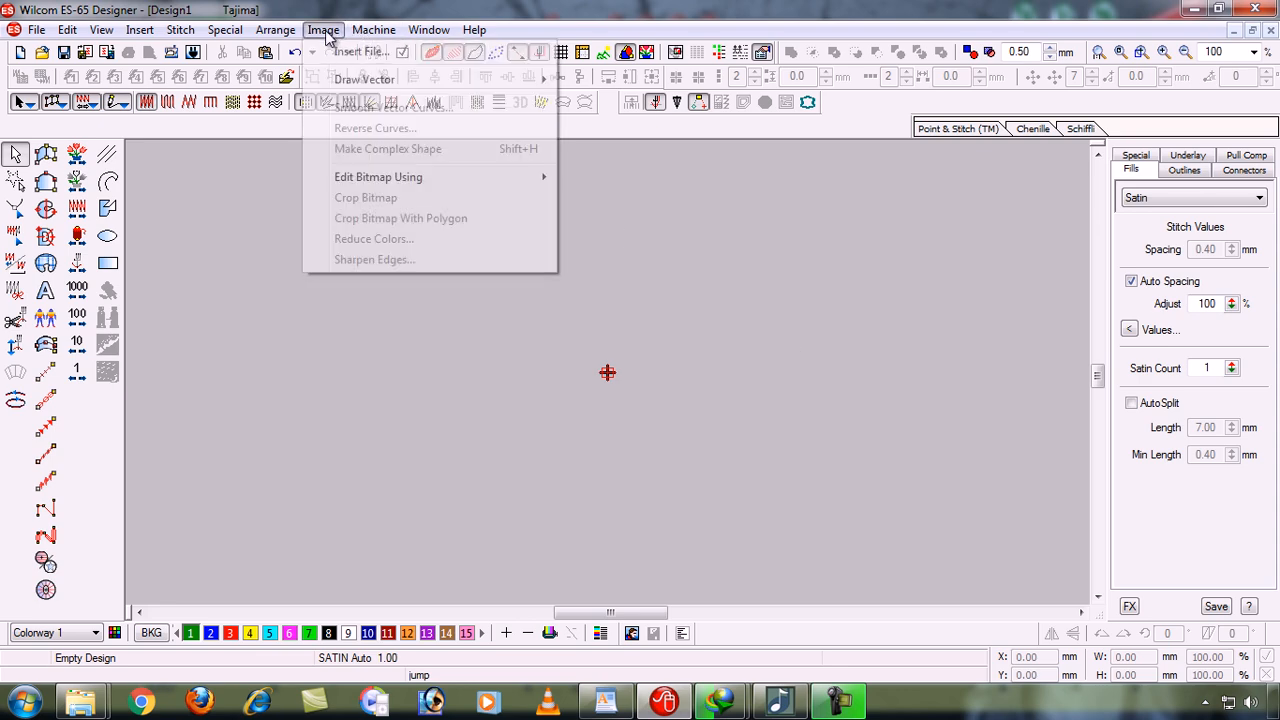
left_click(350, 52)
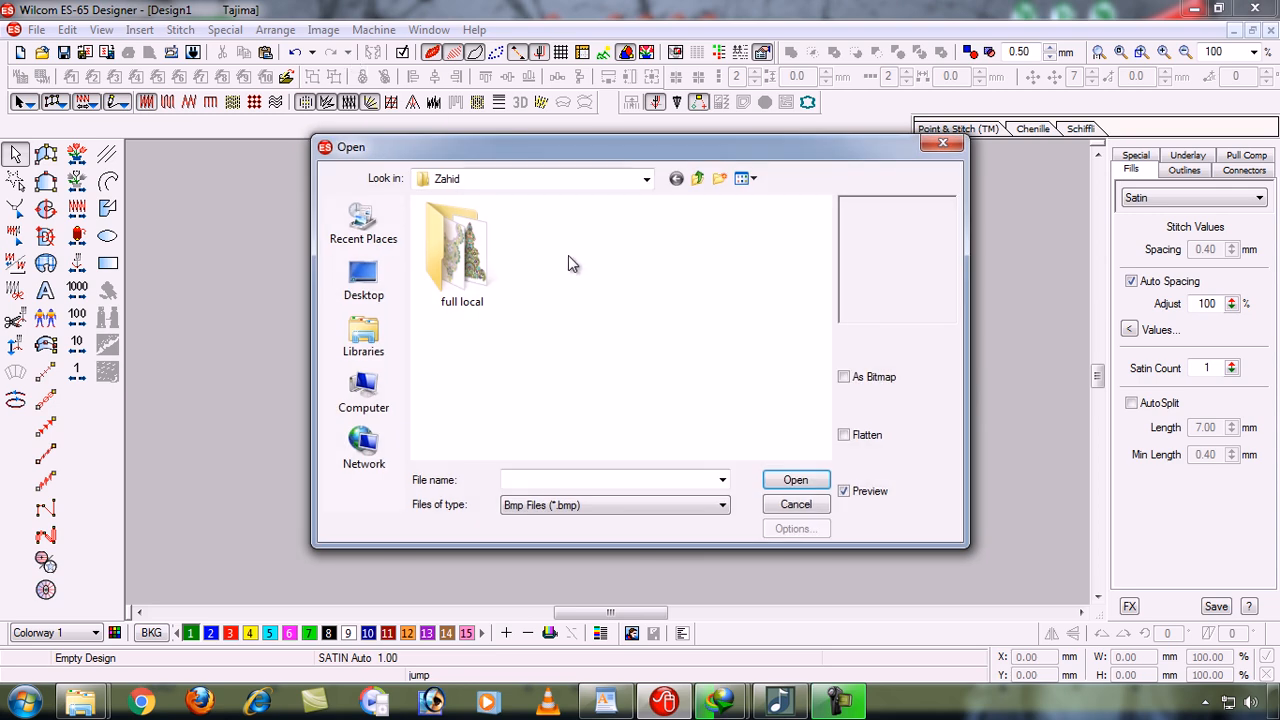
left_click(602, 504)
left_click(565, 527)
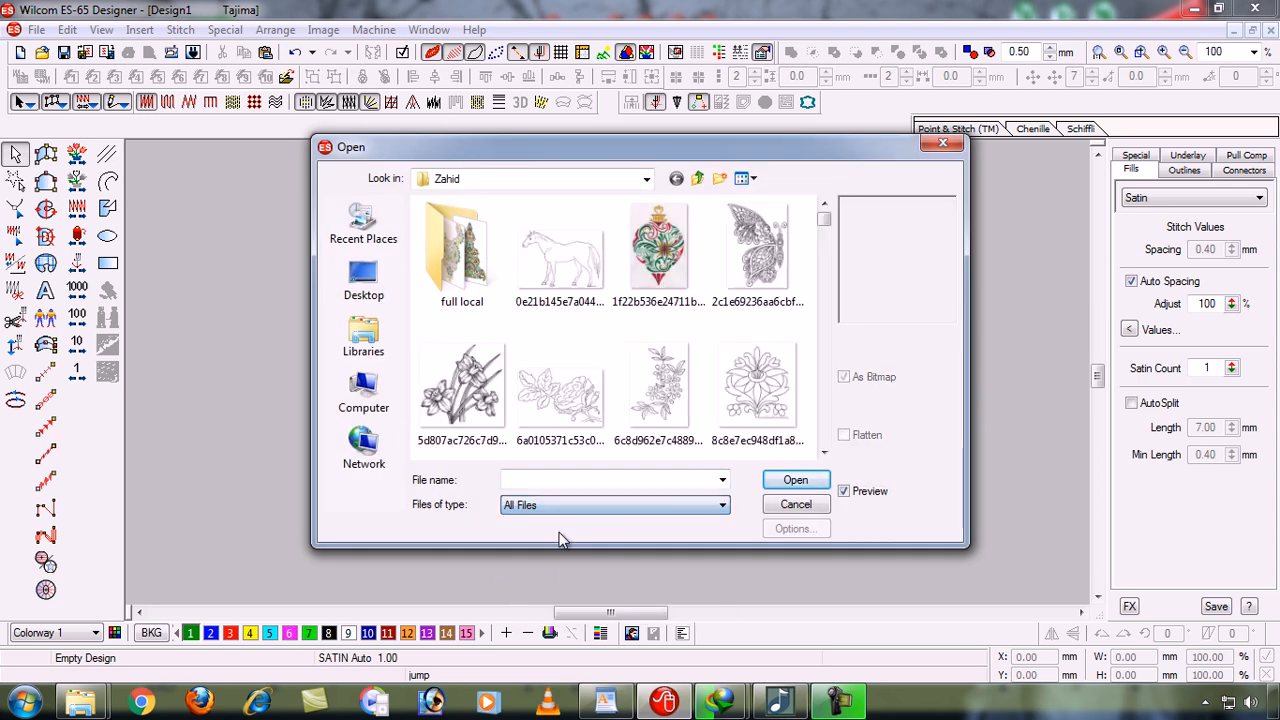
Browse the embroidery images in the folder and insert "free-printable-flower-embroidery-patterns 2" into the design
left_click(659, 388)
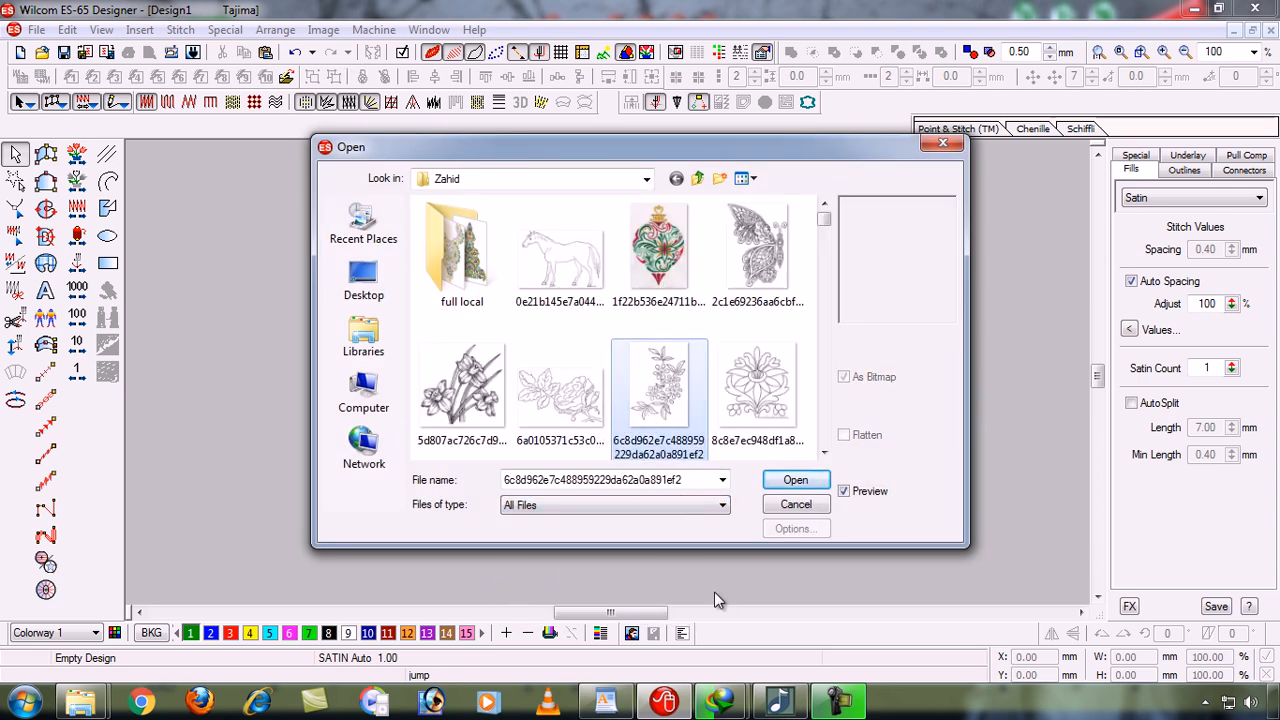
key("Down")
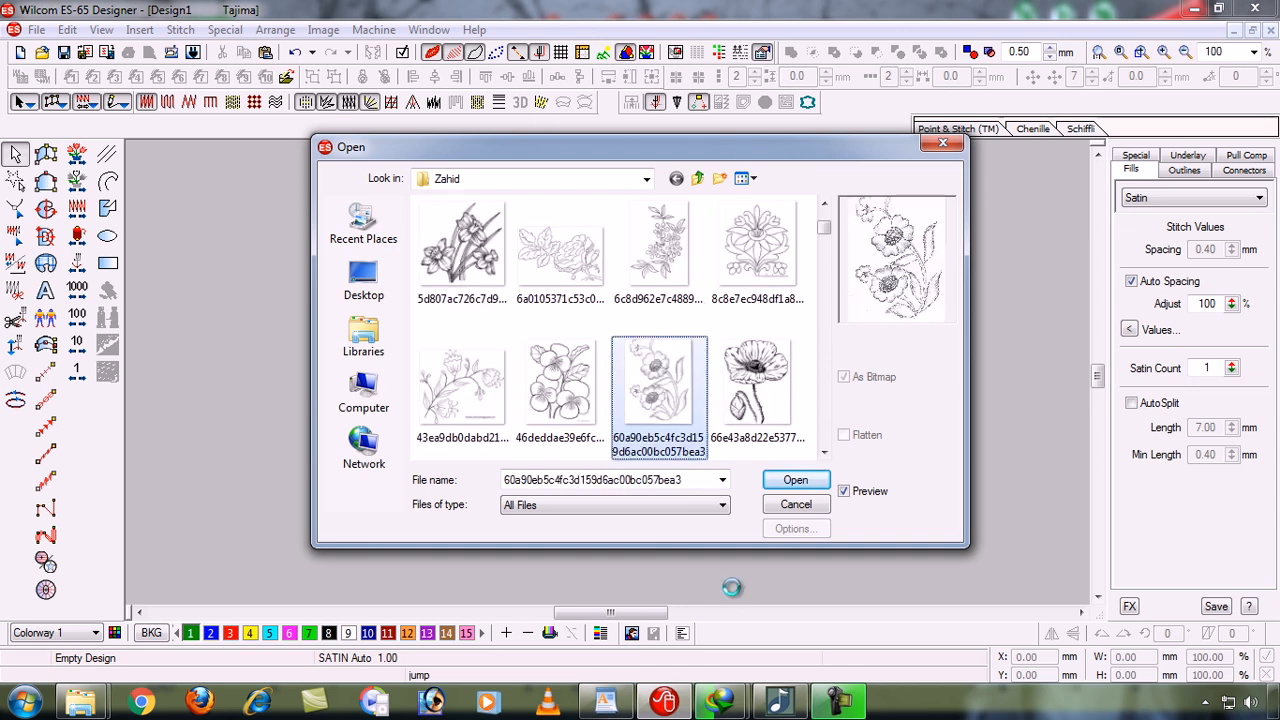
key("Down")
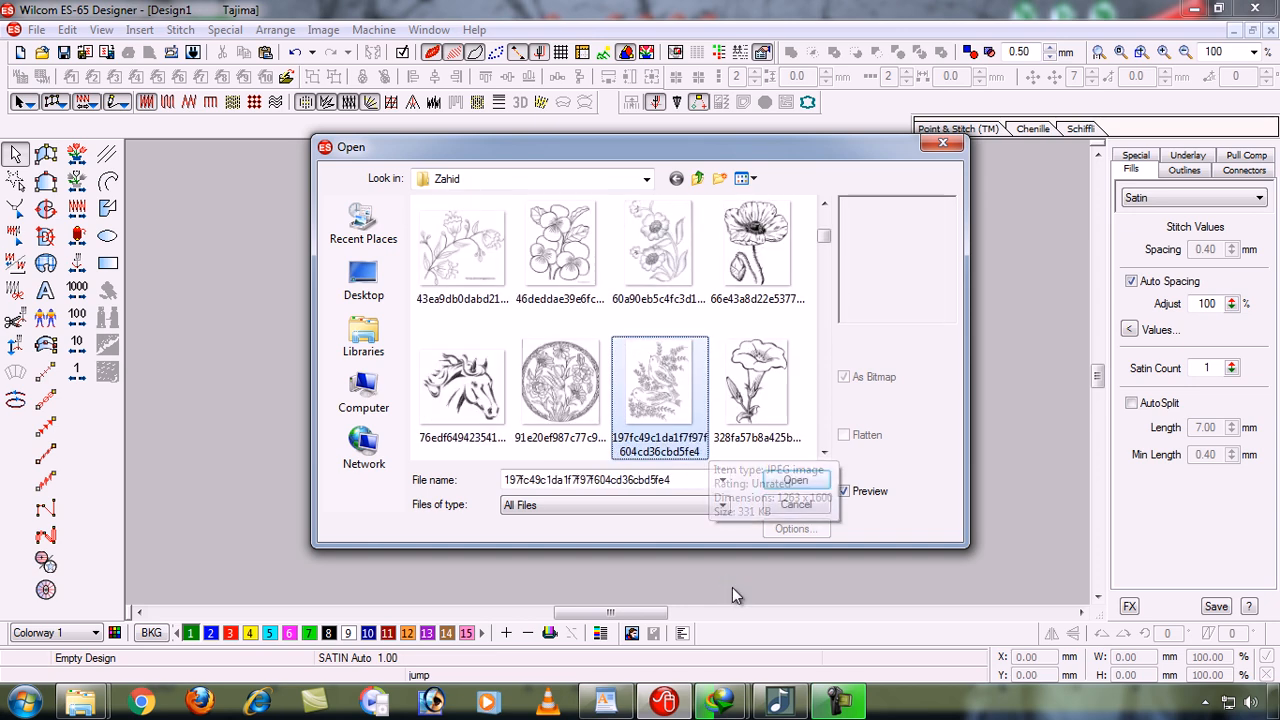
key("Down")
key("Down")
key("Down")
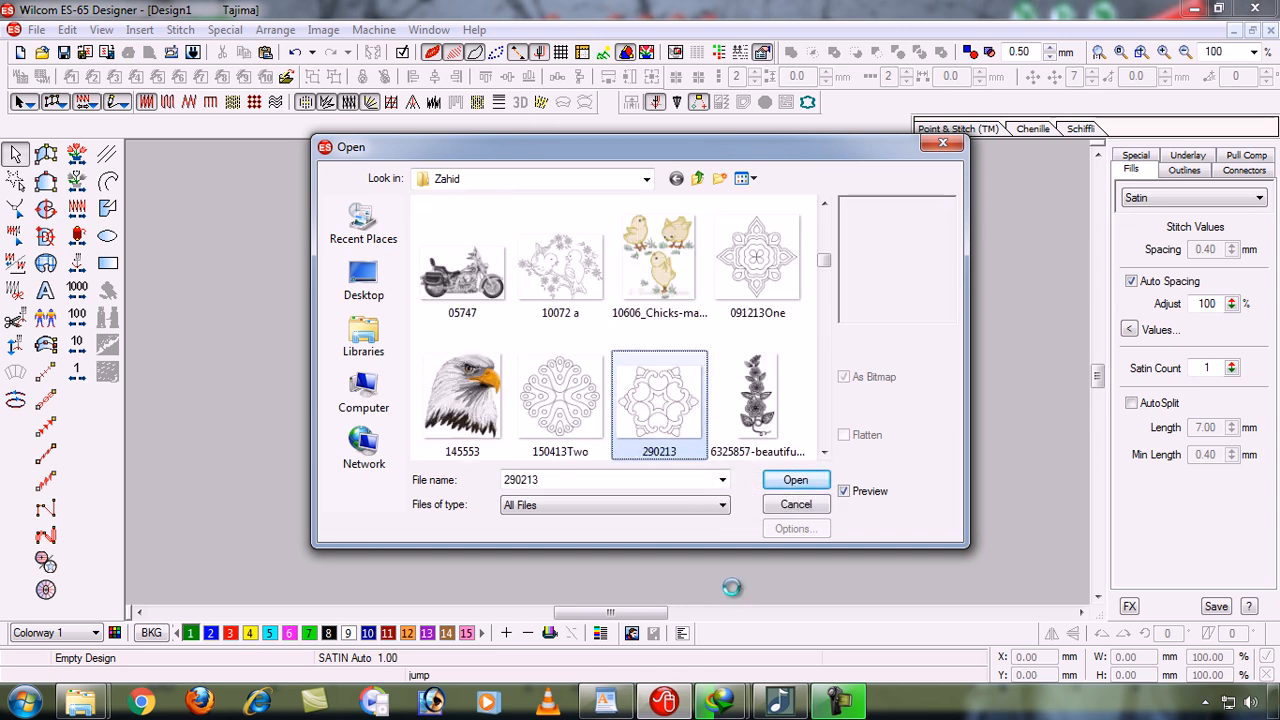
key("Down")
key("Down")
key("Down")
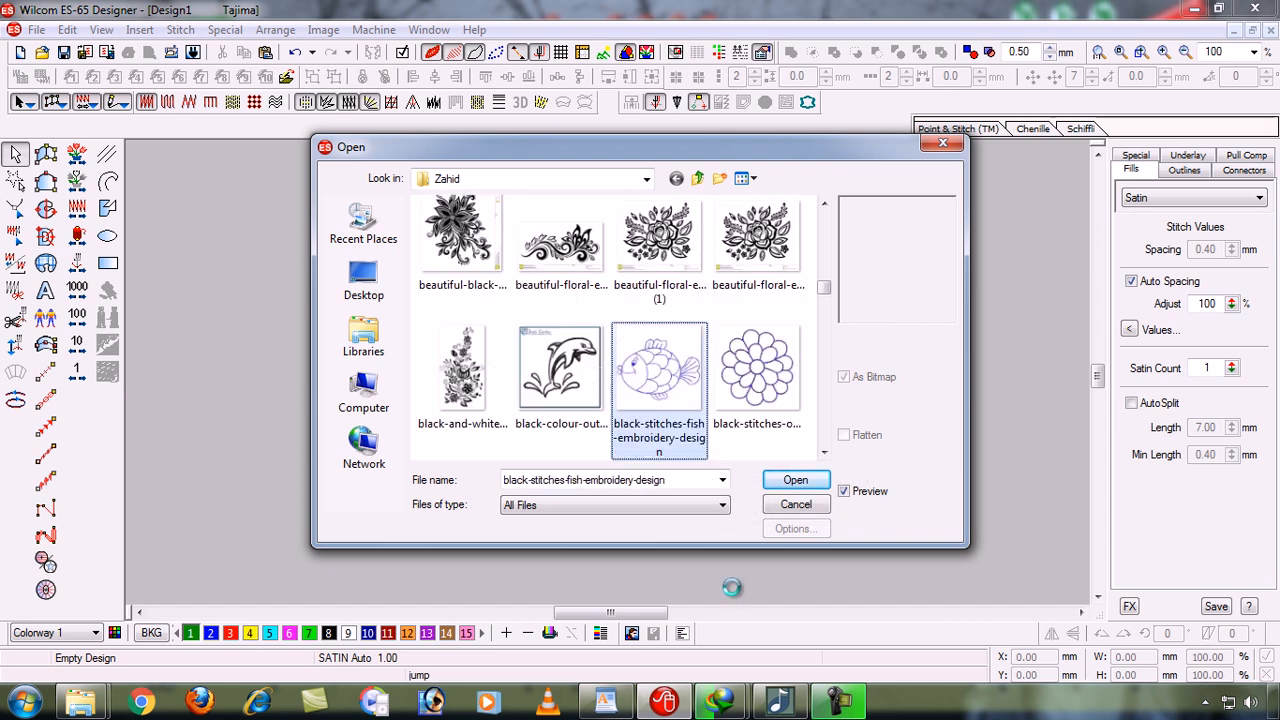
key("Down")
key("Down")
key("Down")
key("Down")
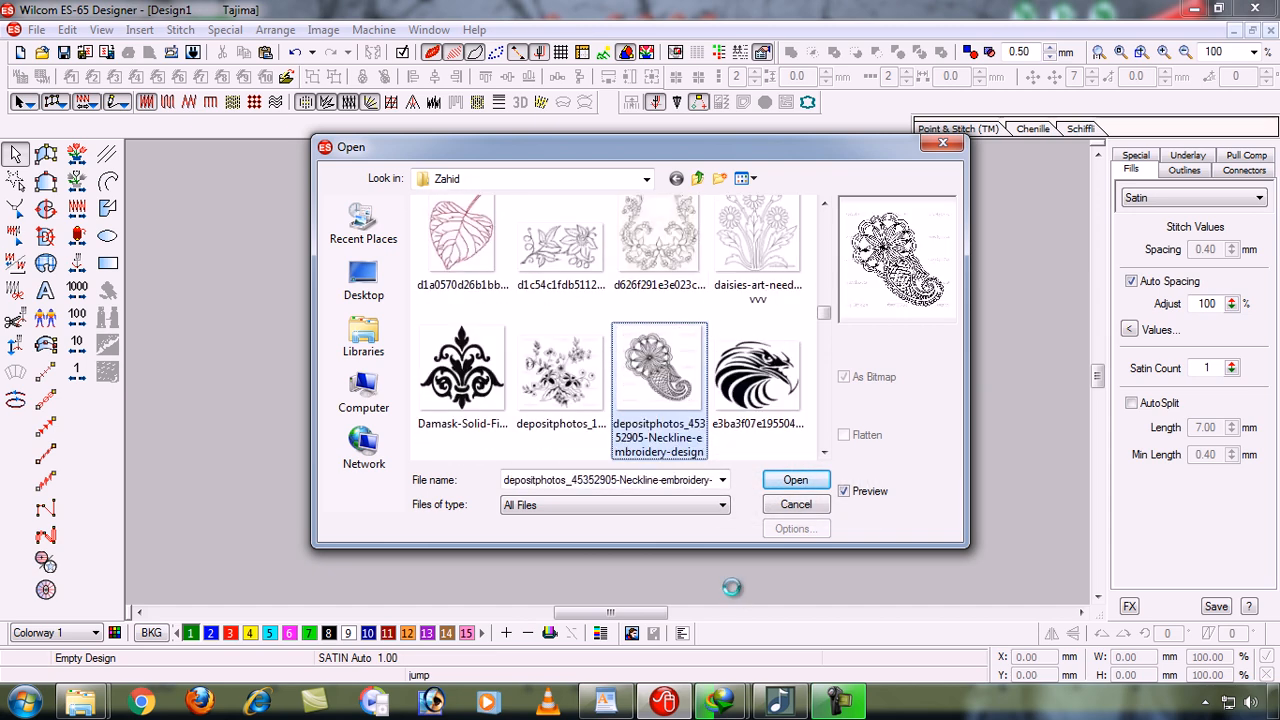
key("Down")
key("Down")
key("Down")
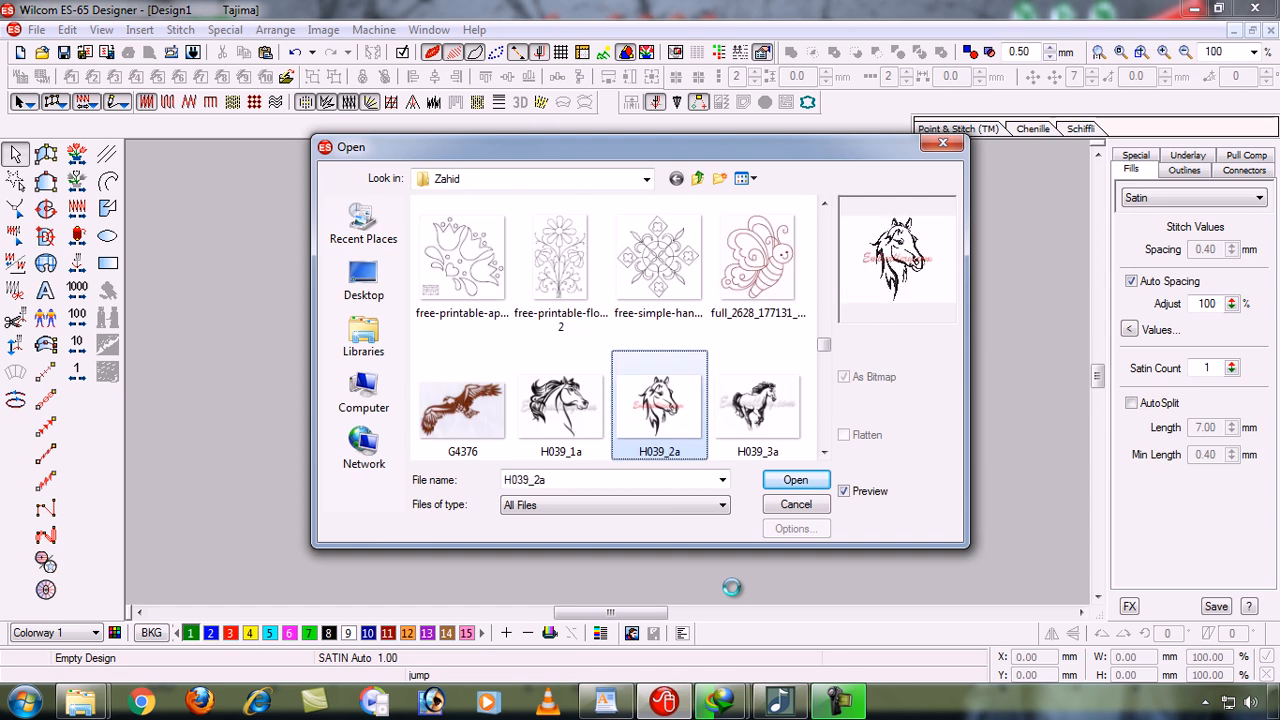
key("Up")
key("Left")
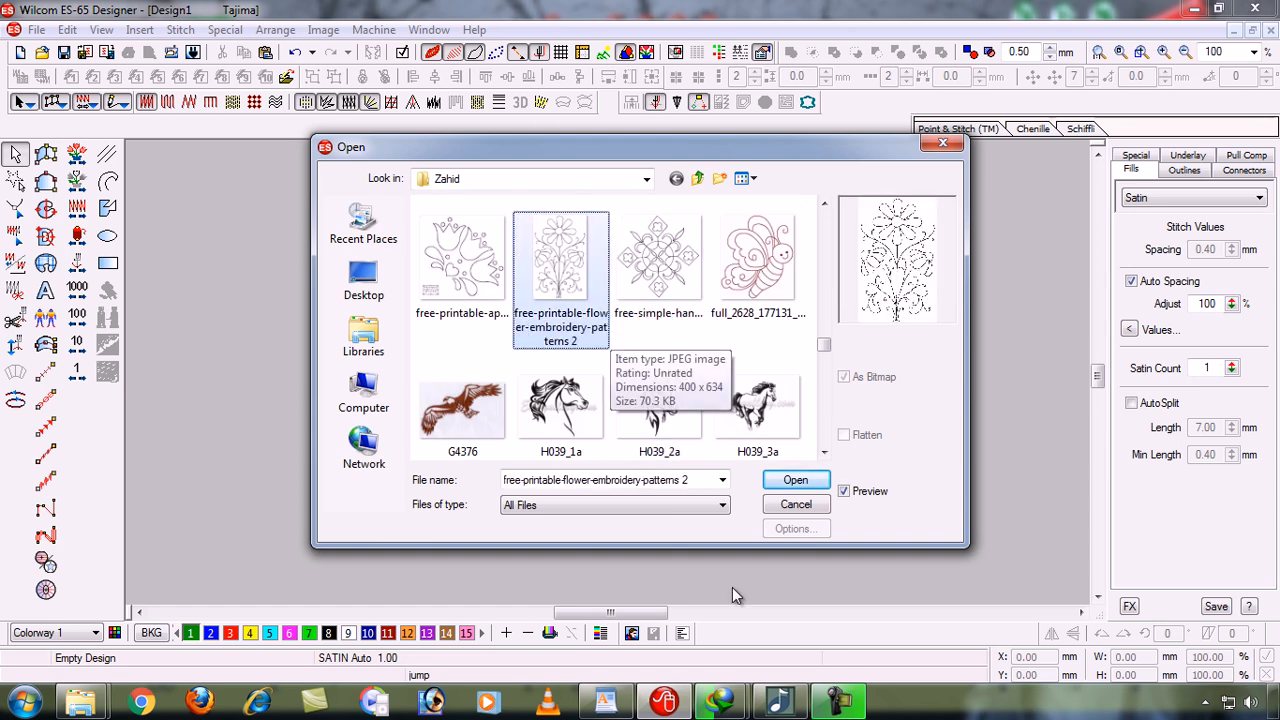
key("Down")
key("Down")
key("Down")
key("Down")
key("Down")
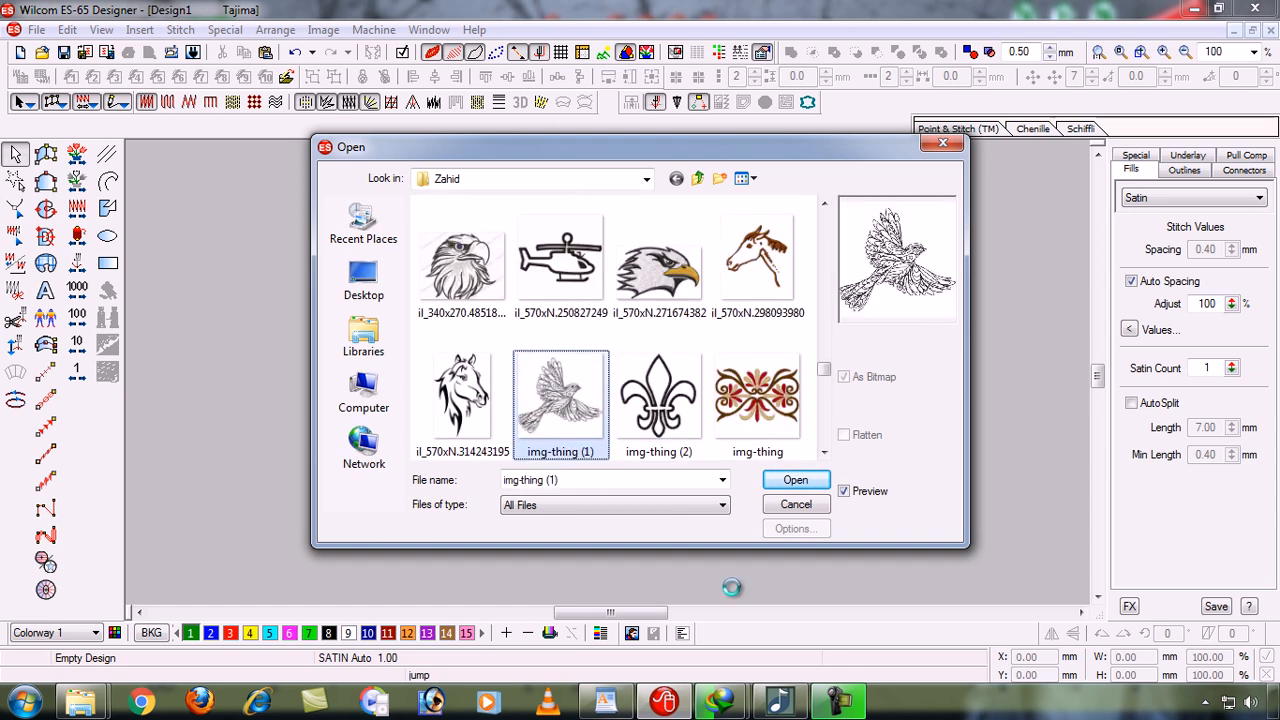
key("Down")
key("Down")
key("Down")
key("Down")
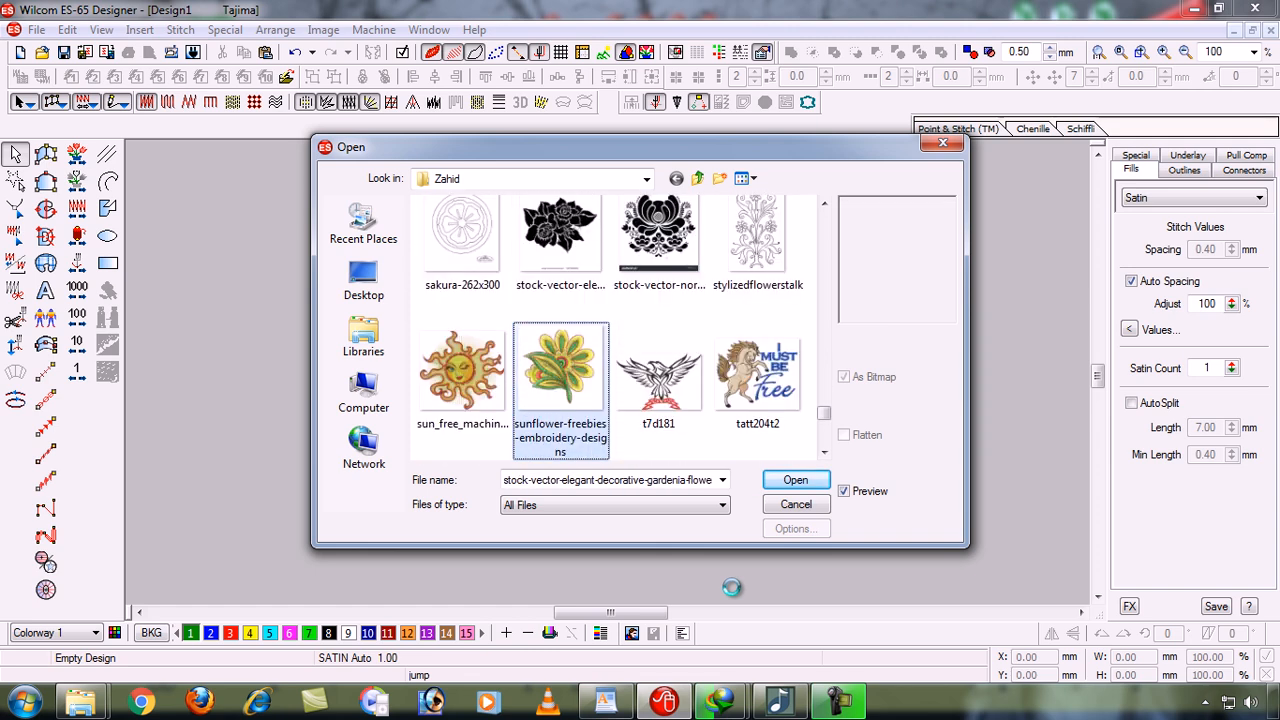
key("Up")
key("Up")
key("Up")
key("Up")
key("Up")
key("Up")
key("Up")
key("Up")
key("Up")
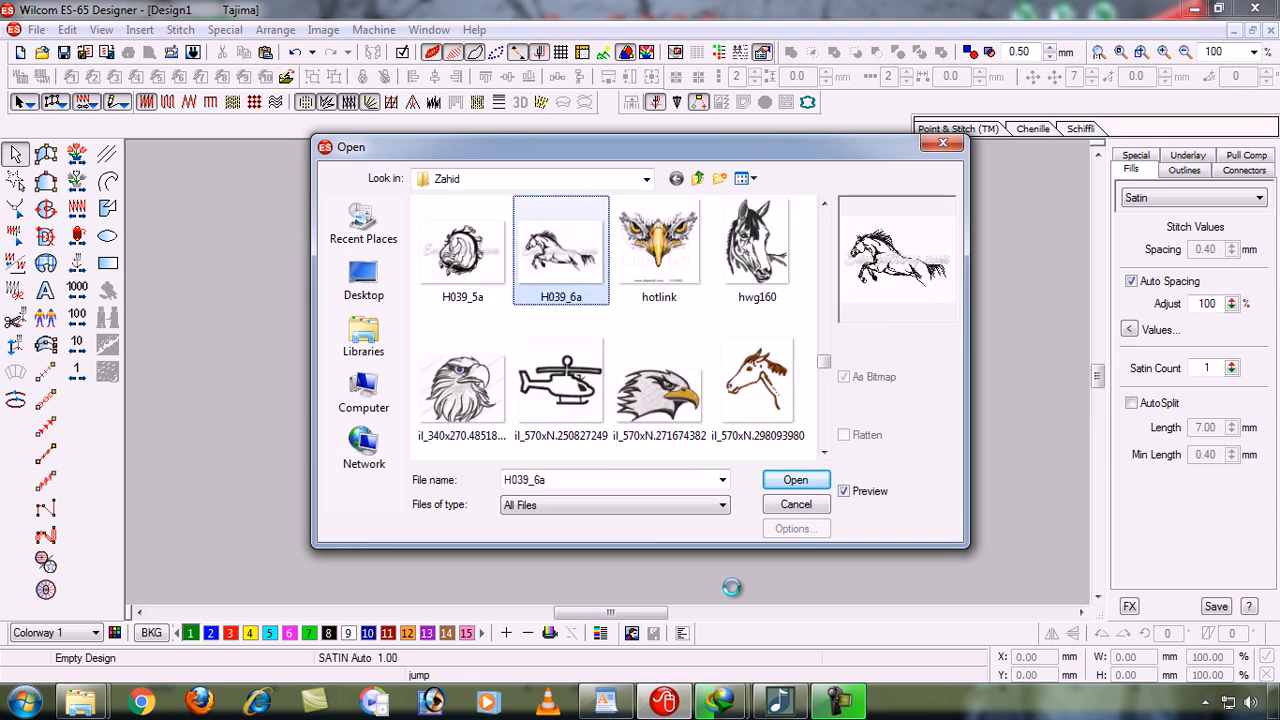
key("Up")
key("Up")
key("Up")
key("Up")
key("Up")
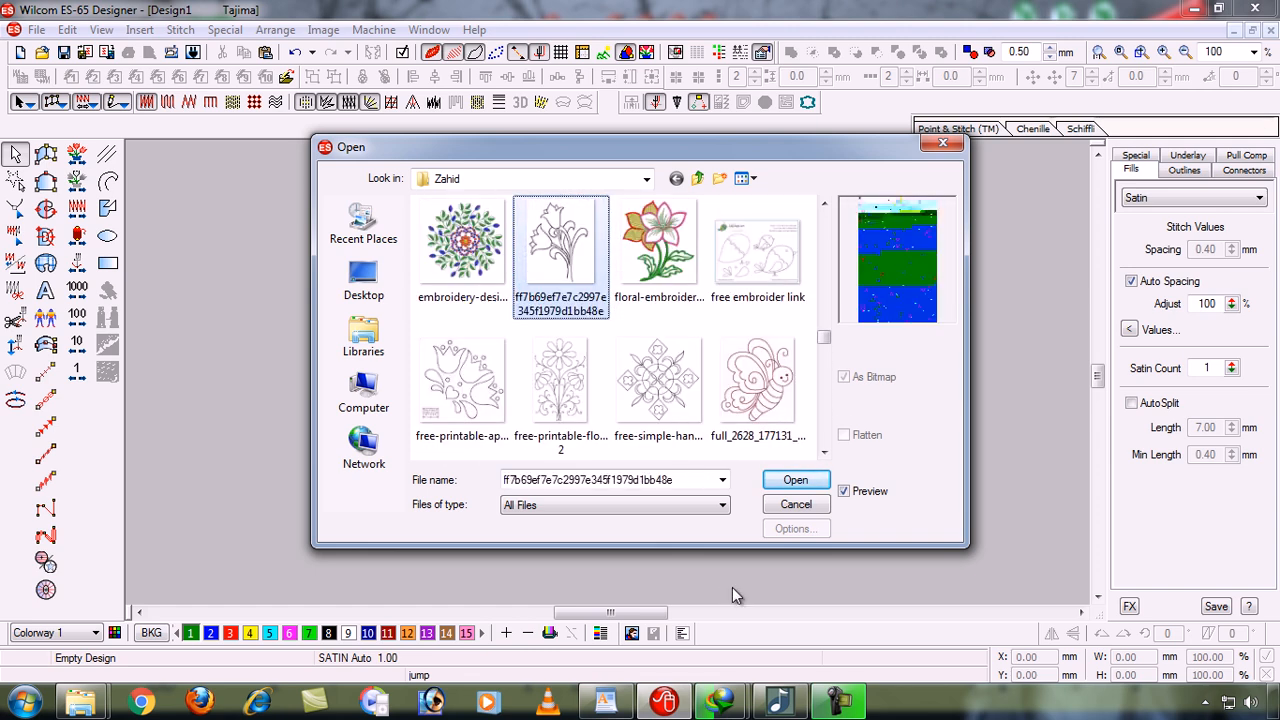
key("Up")
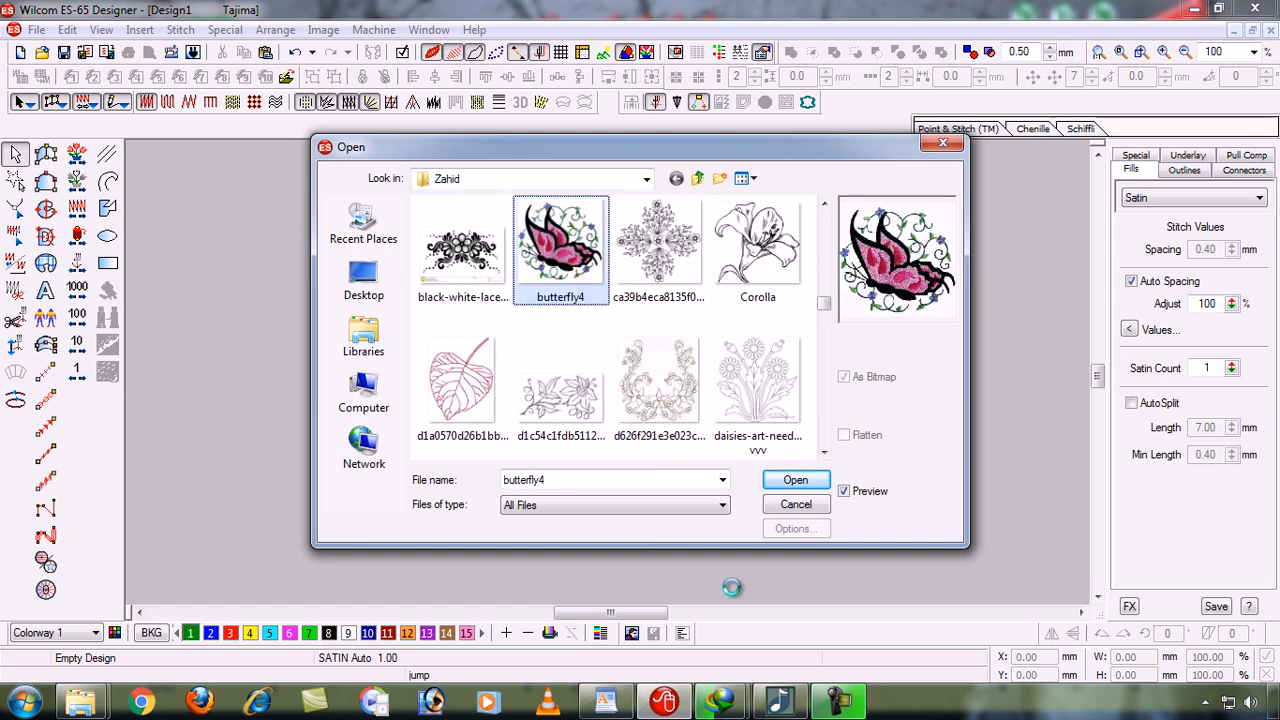
key("Down")
key("Down")
key("Down")
key("Down")
key("Down")
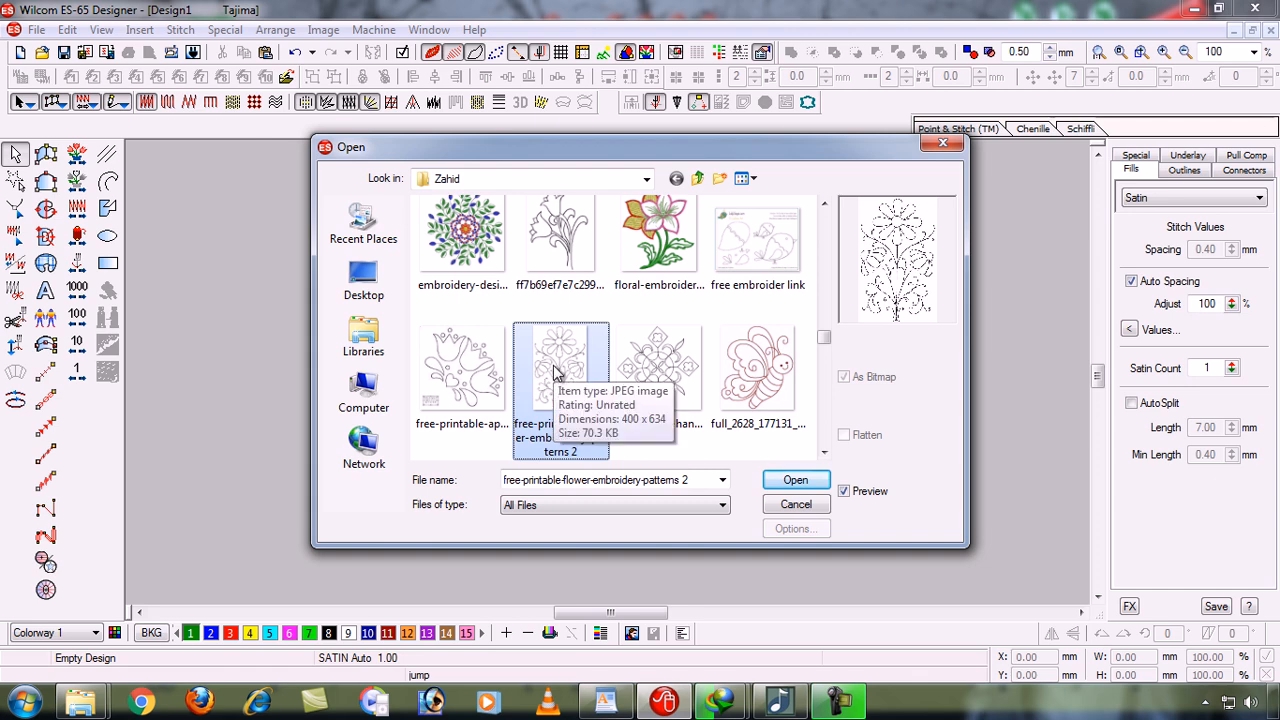
left_click(806, 480)
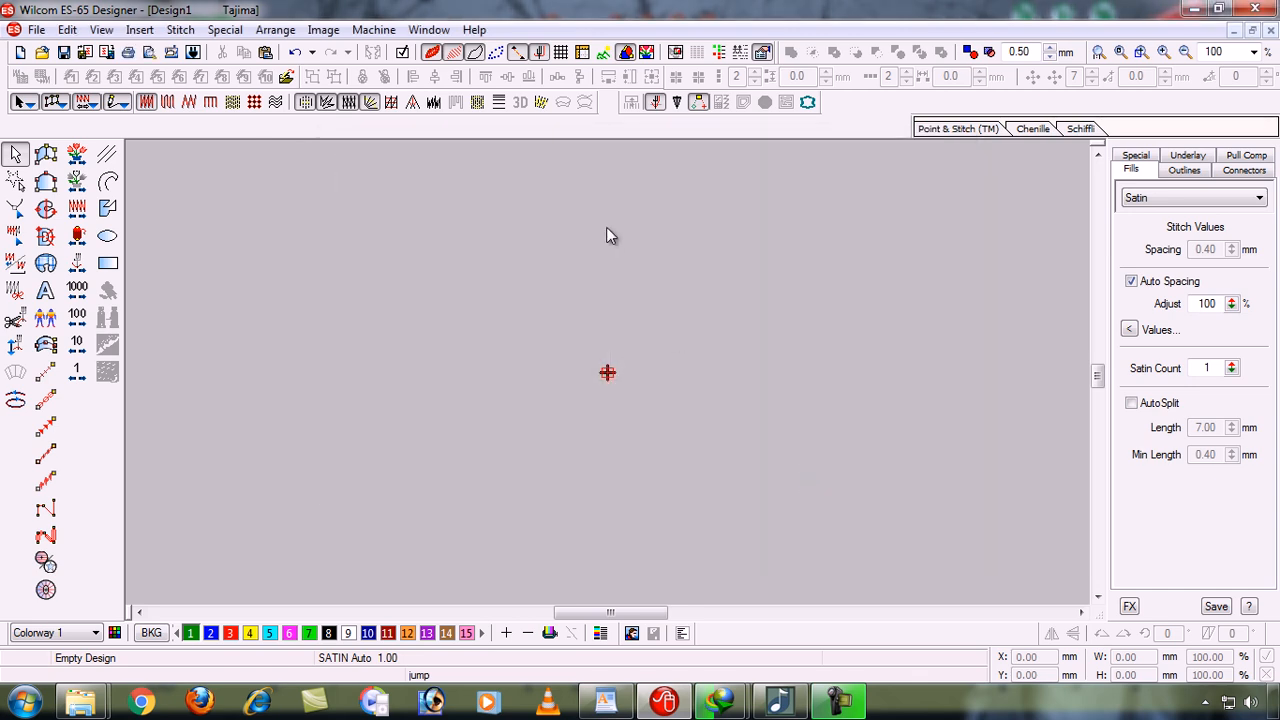
Turn on bitmap display, toggle it off and on again, and fit the whole flower image in the window
left_click(604, 55)
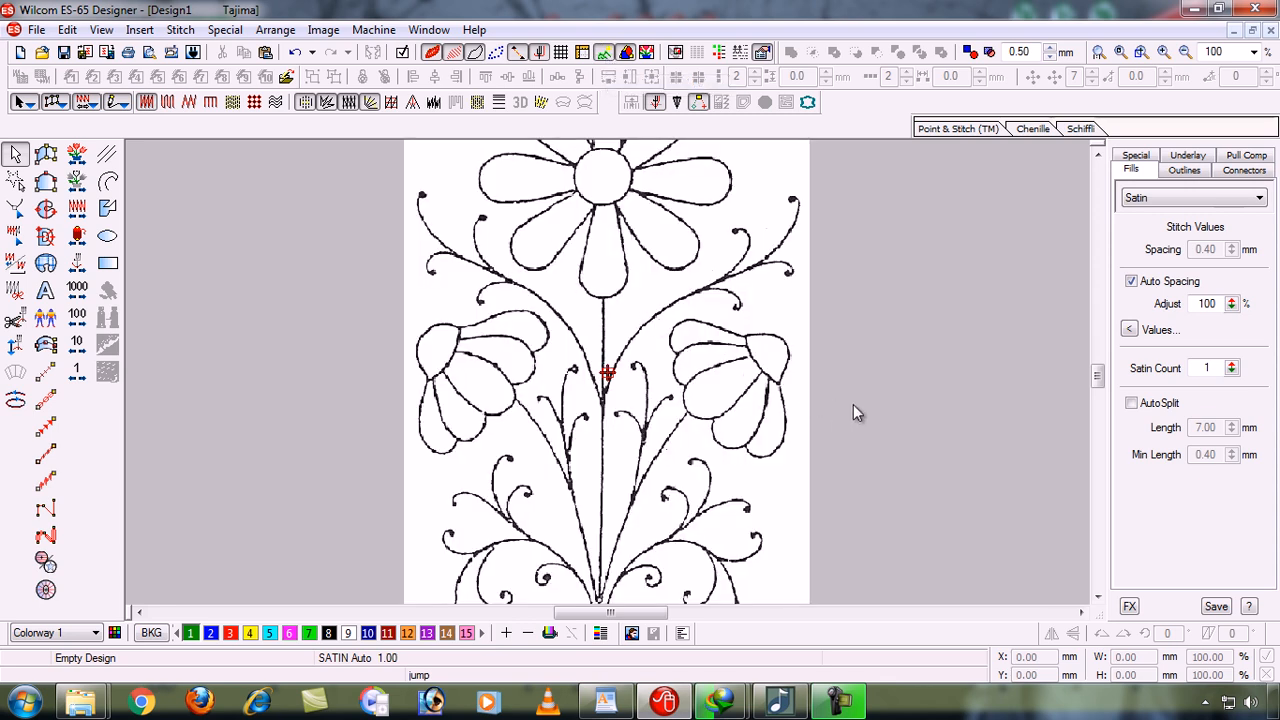
key("d")
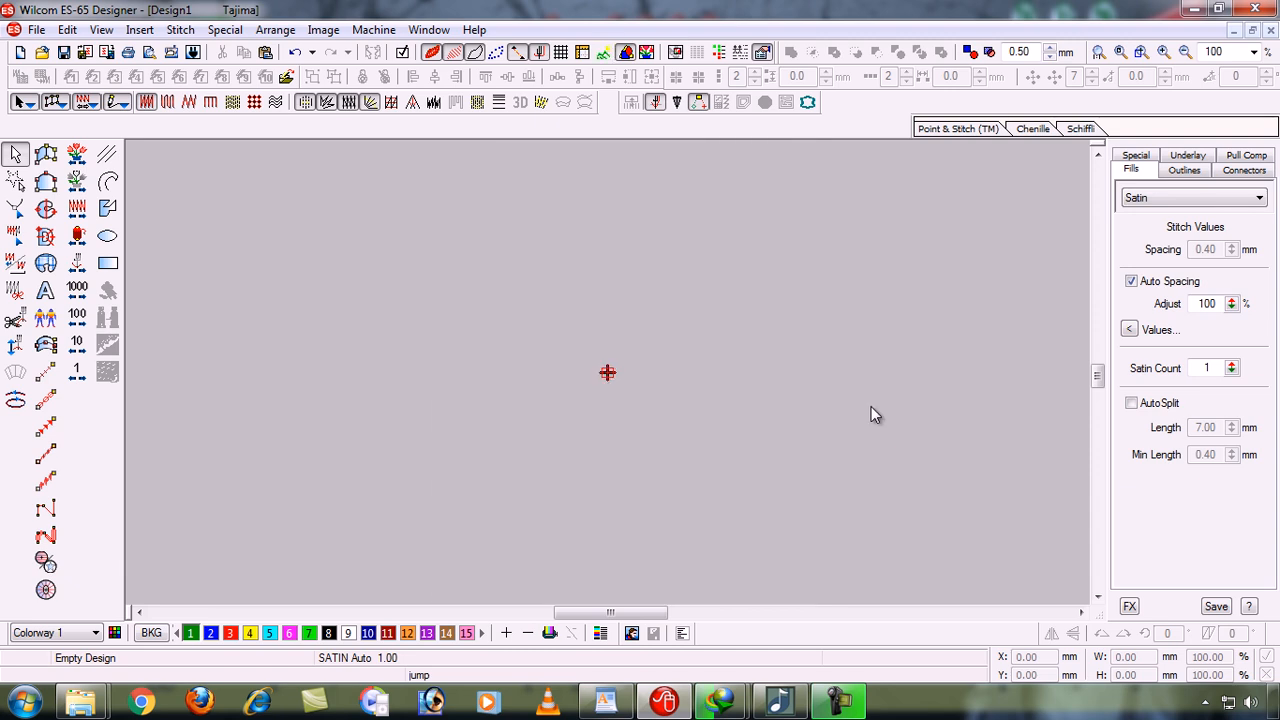
key("d")
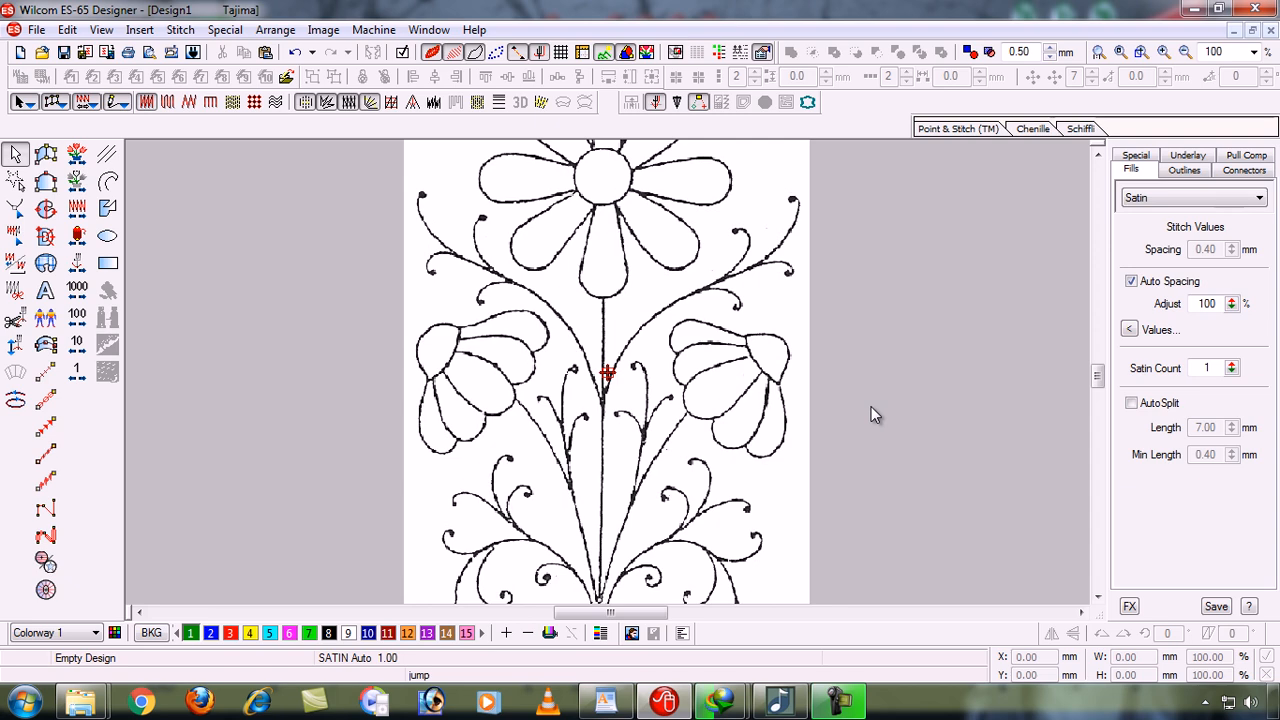
key("0")
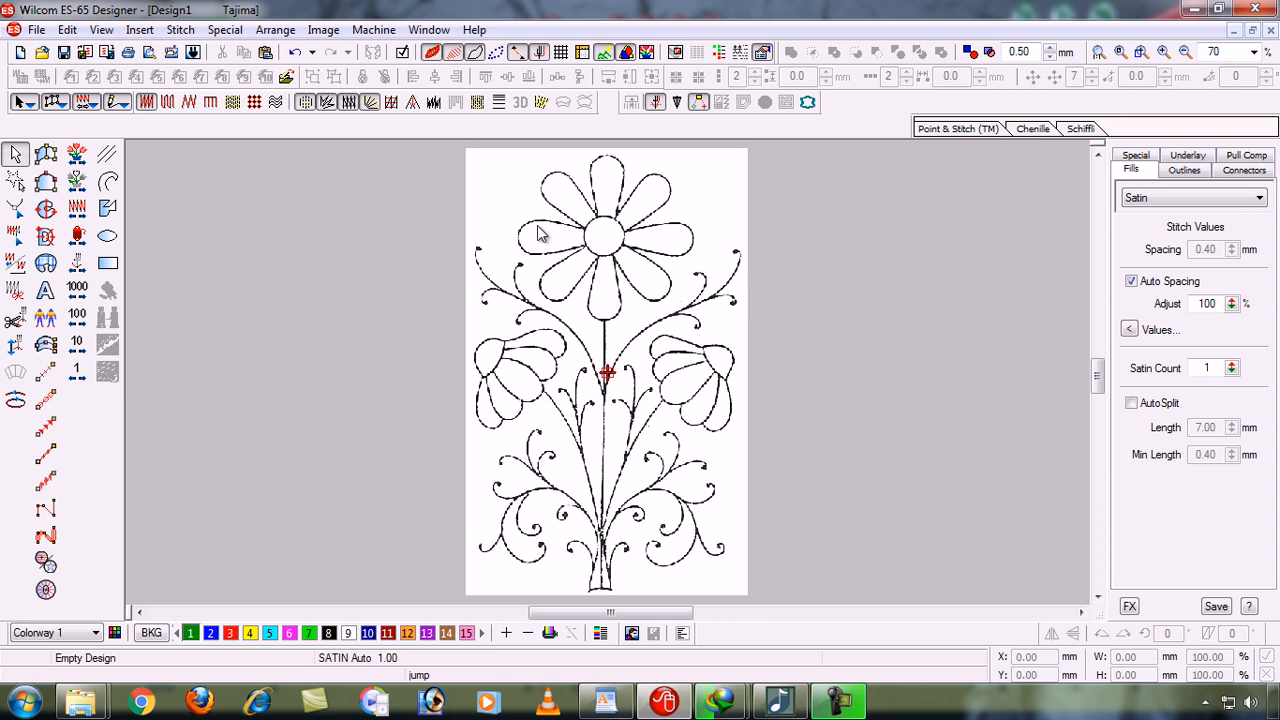
left_click(676, 346)
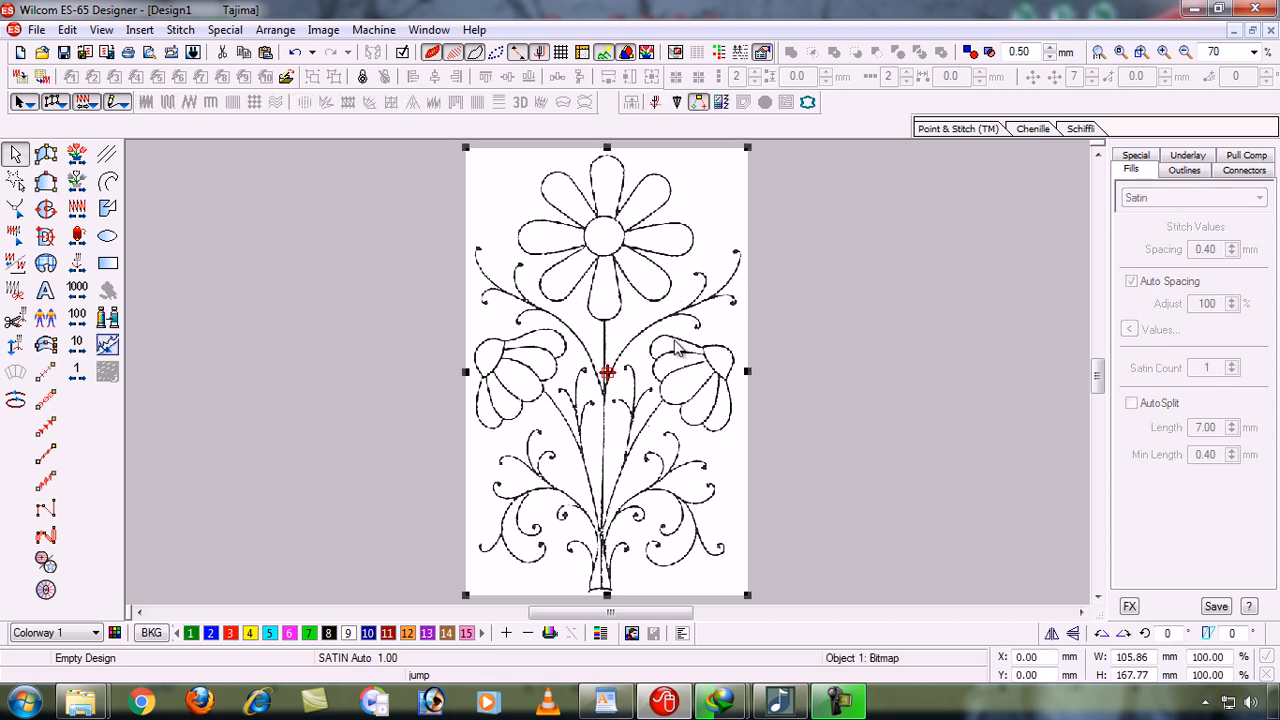
key("Escape")
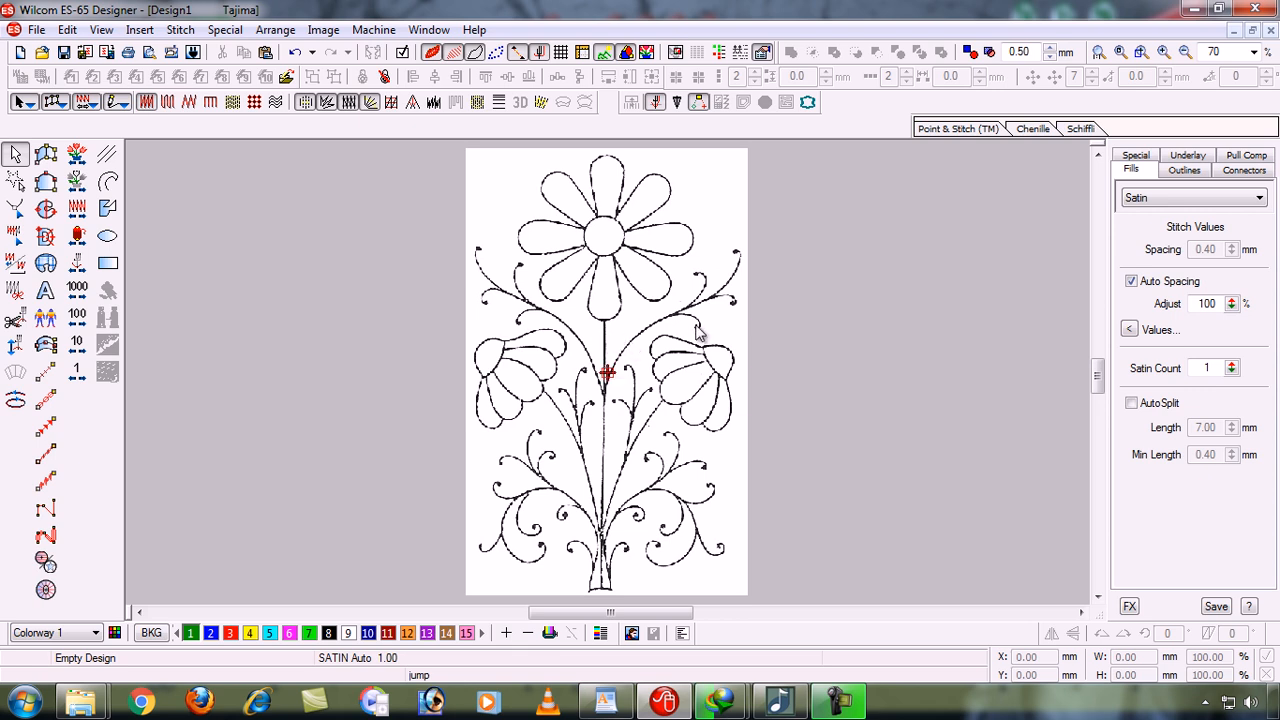
left_click(607, 372)
Digitize the upper flower's top petal with Complex Fill in green satin, tracing an outline about 13 mm wide and 24 mm high
key("b")
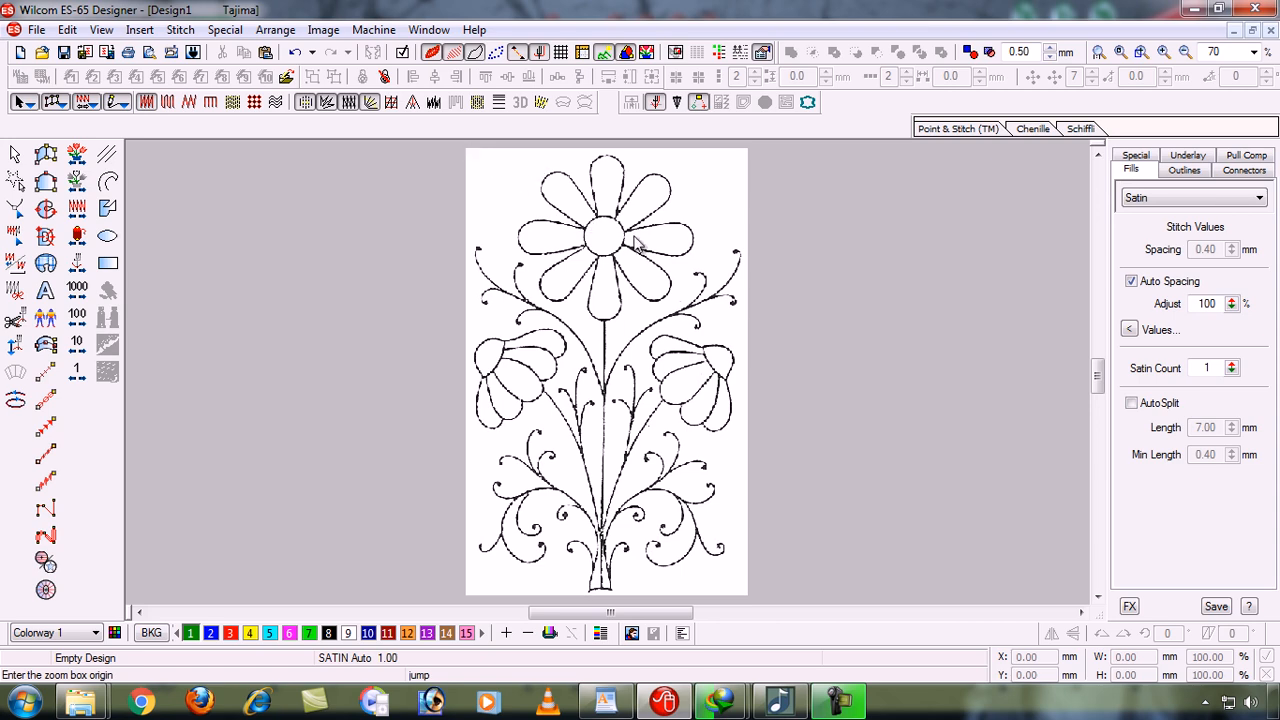
left_click_drag(637, 243, 722, 335)
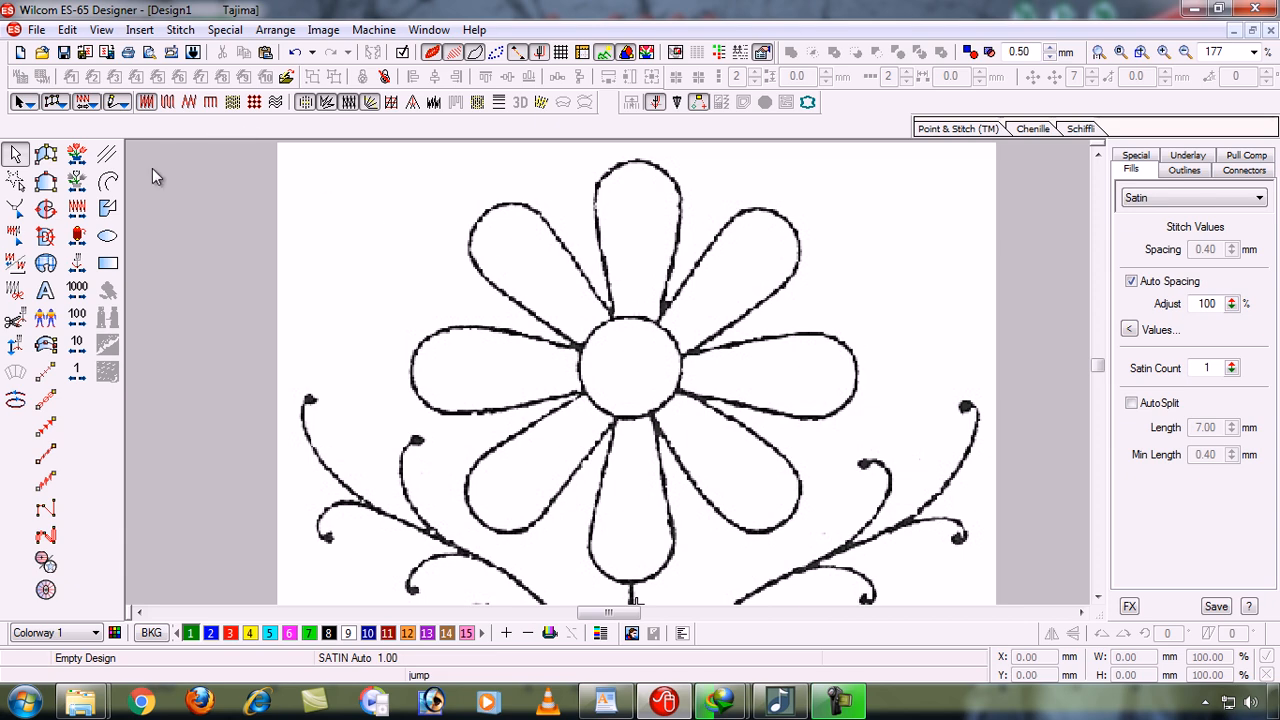
key("b")
left_click_drag(490, 162, 835, 362)
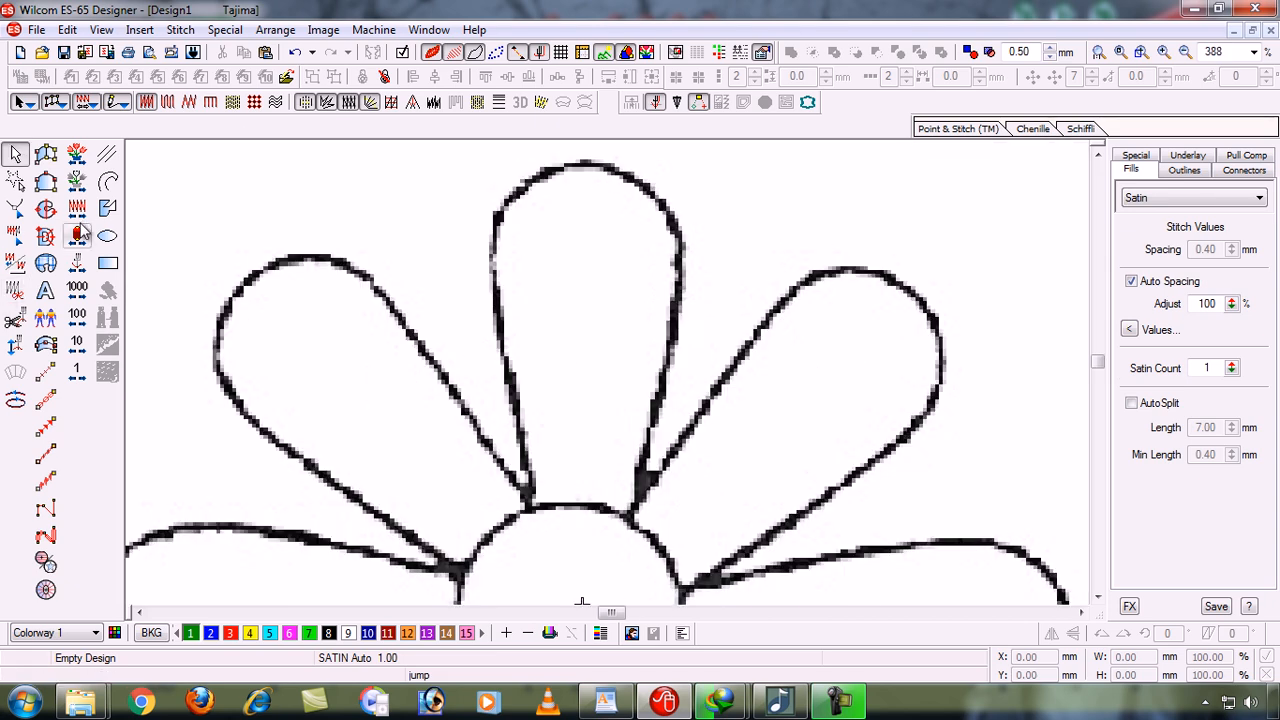
left_click(45, 208)
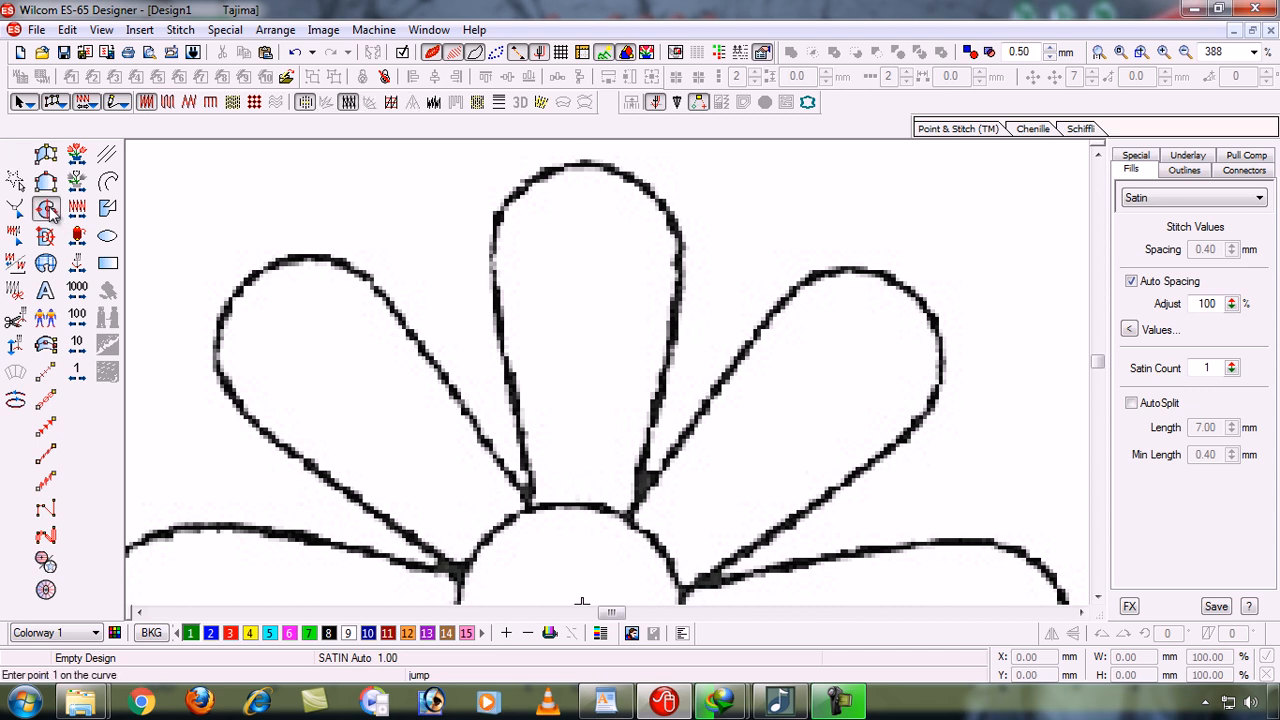
left_click(534, 512)
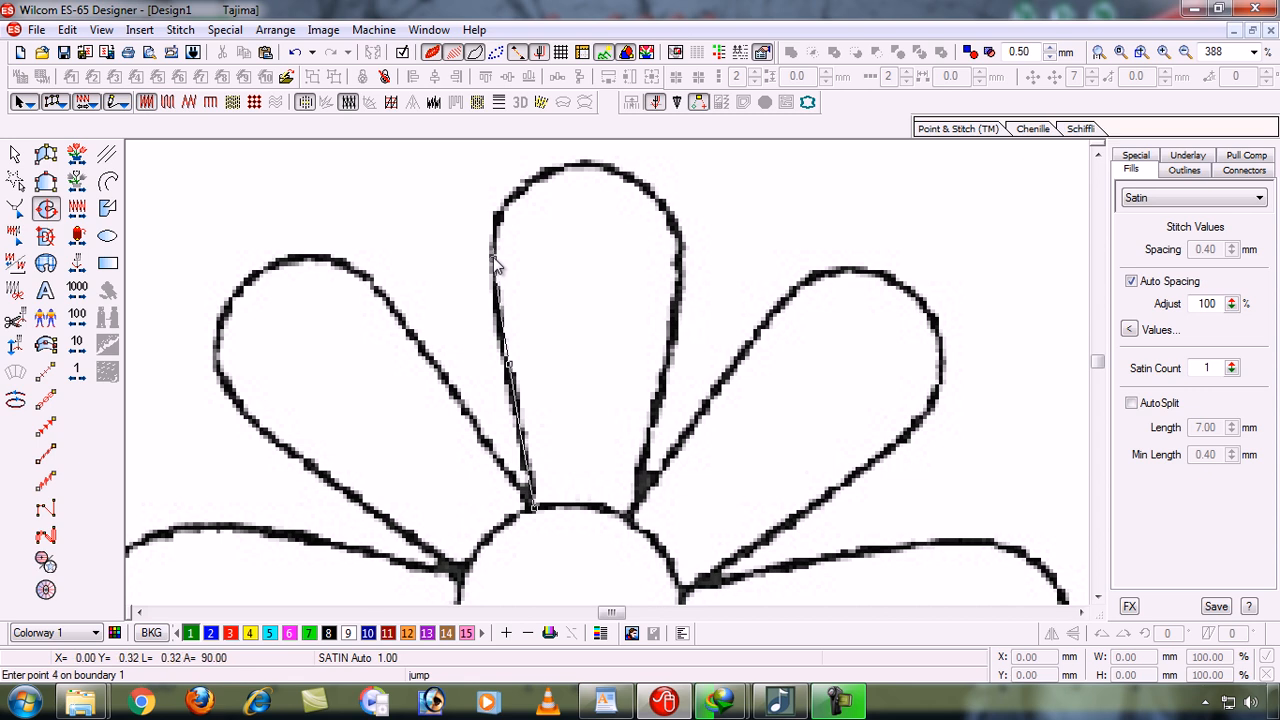
left_click(502, 213)
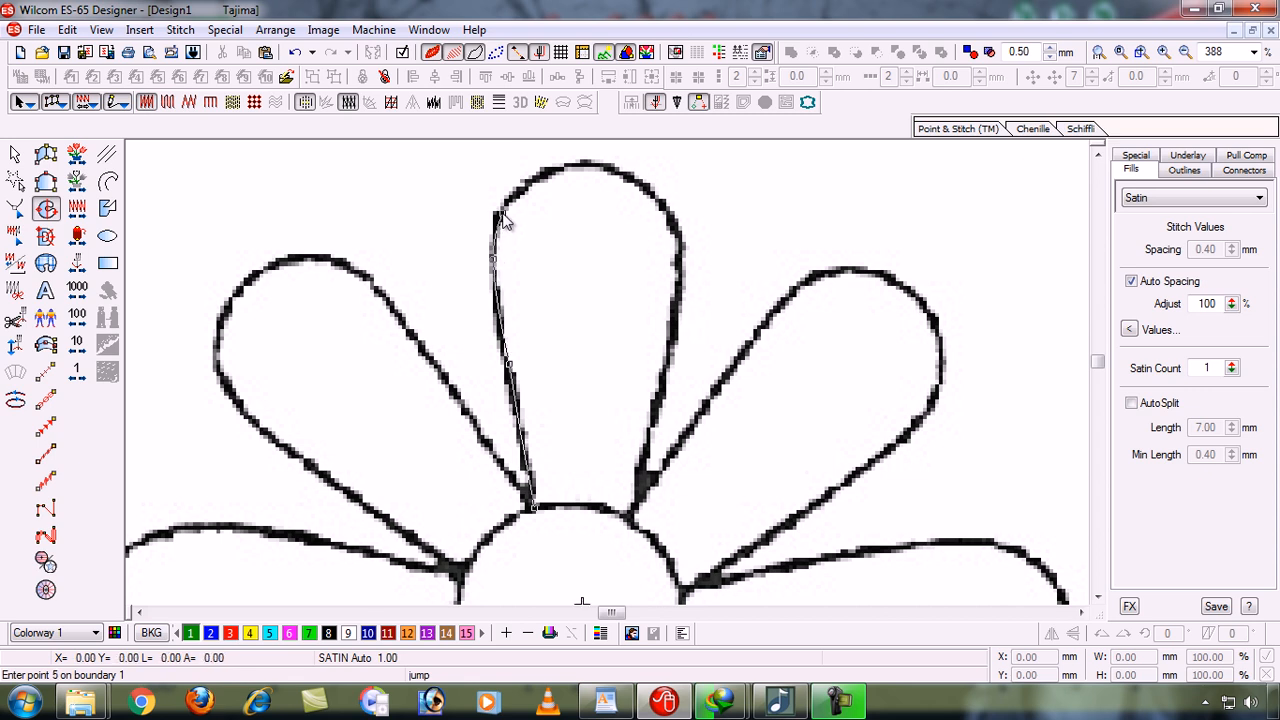
left_click(584, 165)
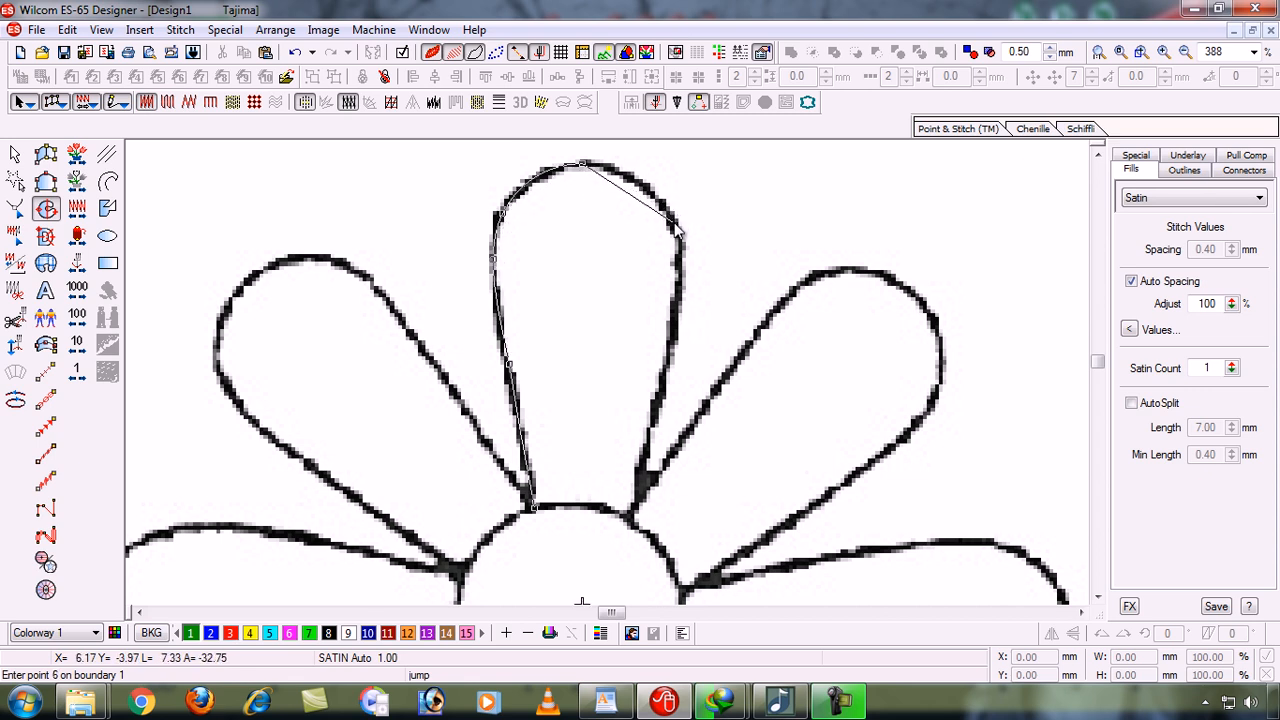
left_click(672, 224)
left_click(672, 338)
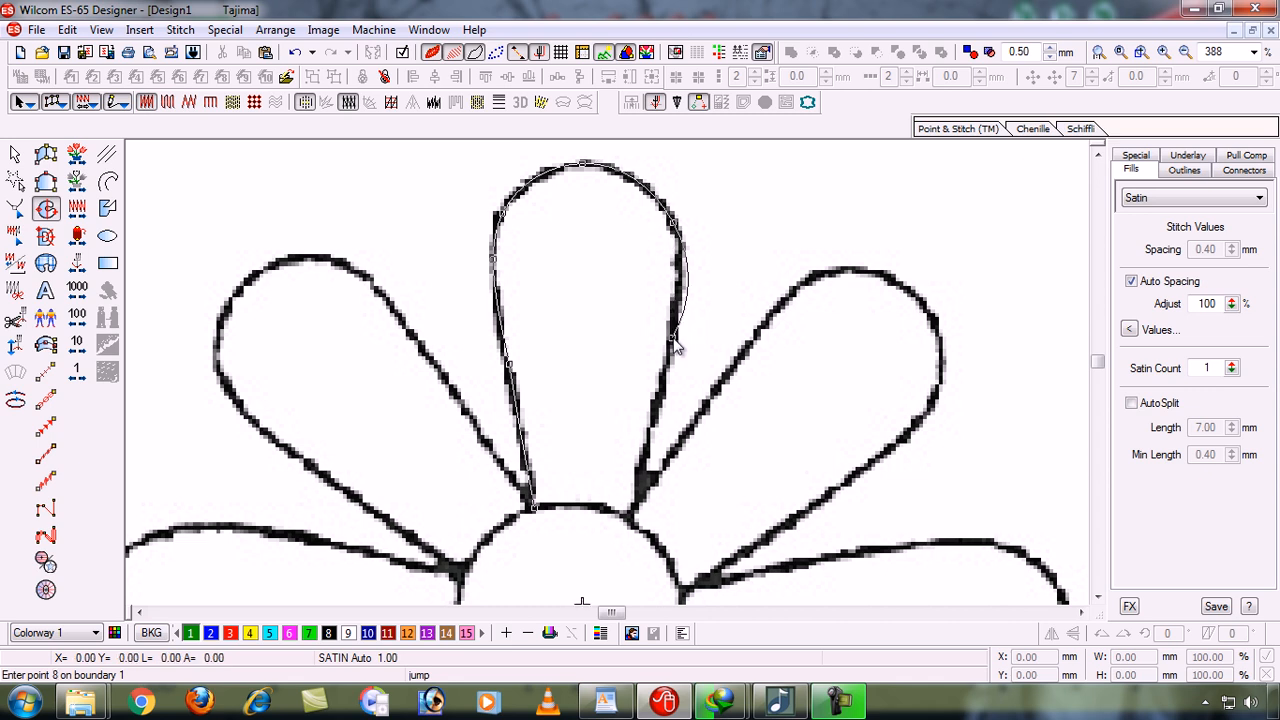
left_click(645, 459)
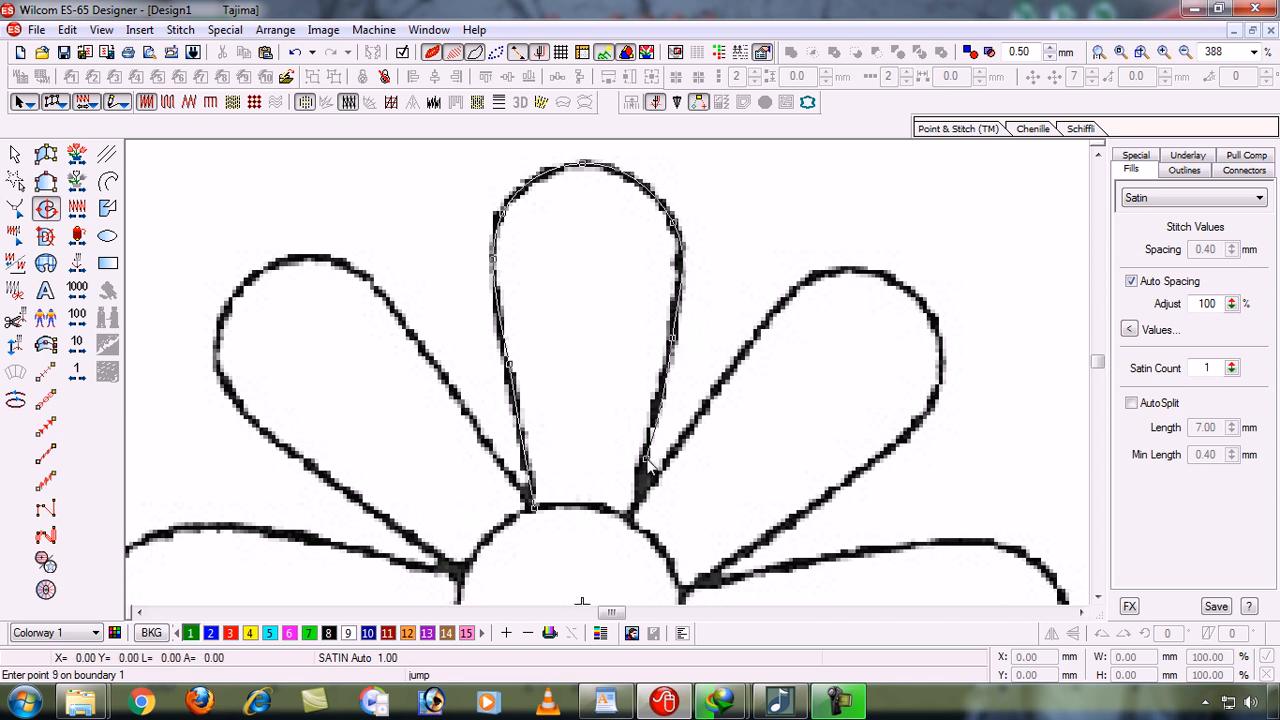
left_click(632, 520)
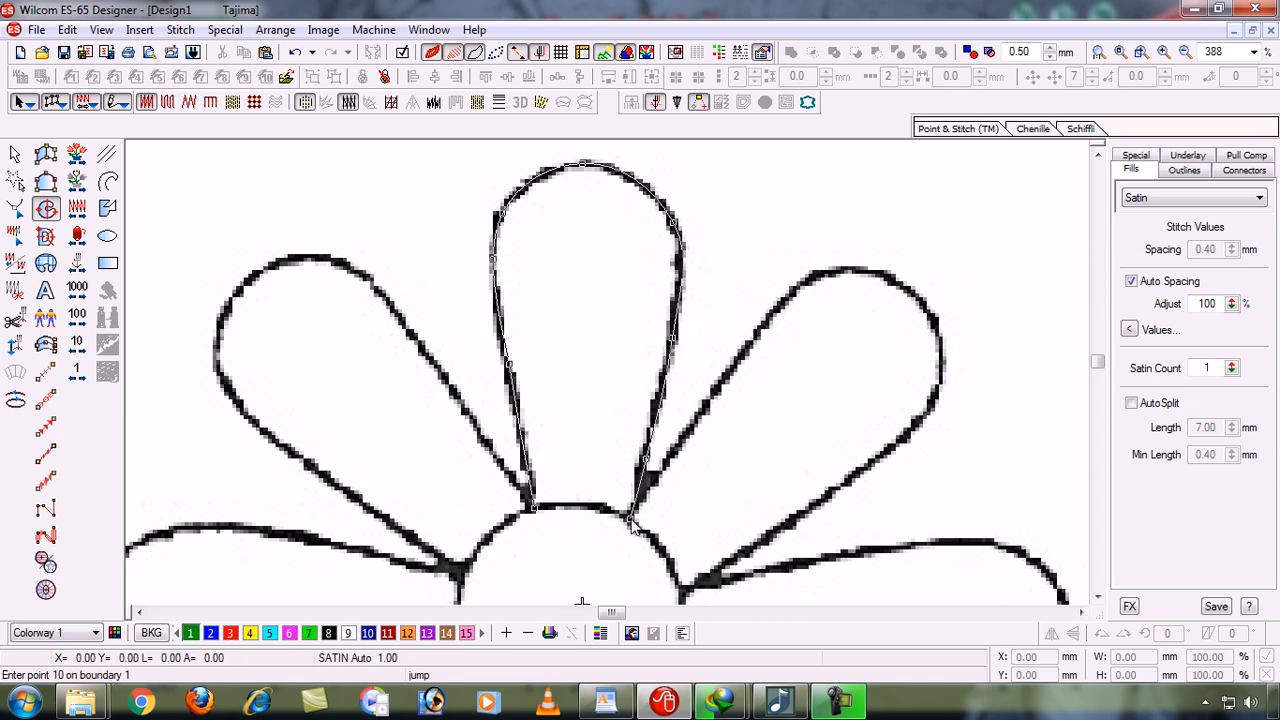
left_click(537, 517)
key("Return")
key("Return")
key("Return")
key("Return")
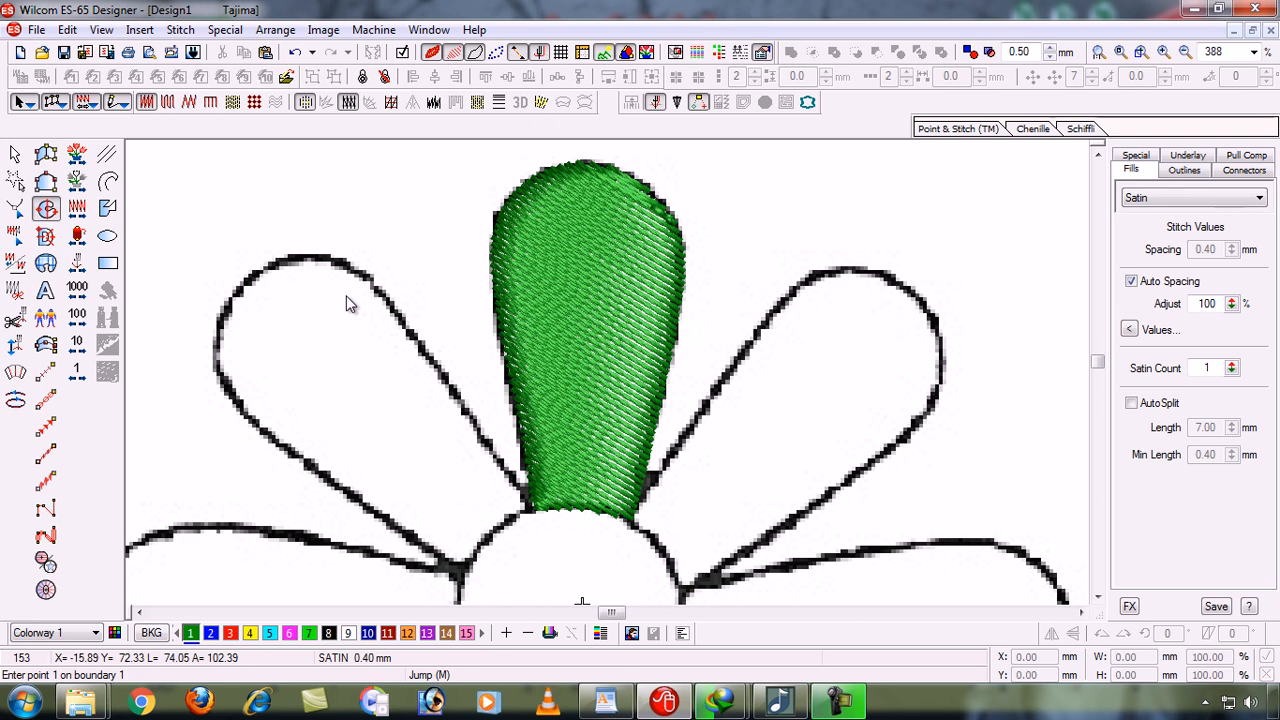
Move the green petal fill aside and draw a straight vertical vector line about 30 mm long through the top petal's centre
left_click(15, 154)
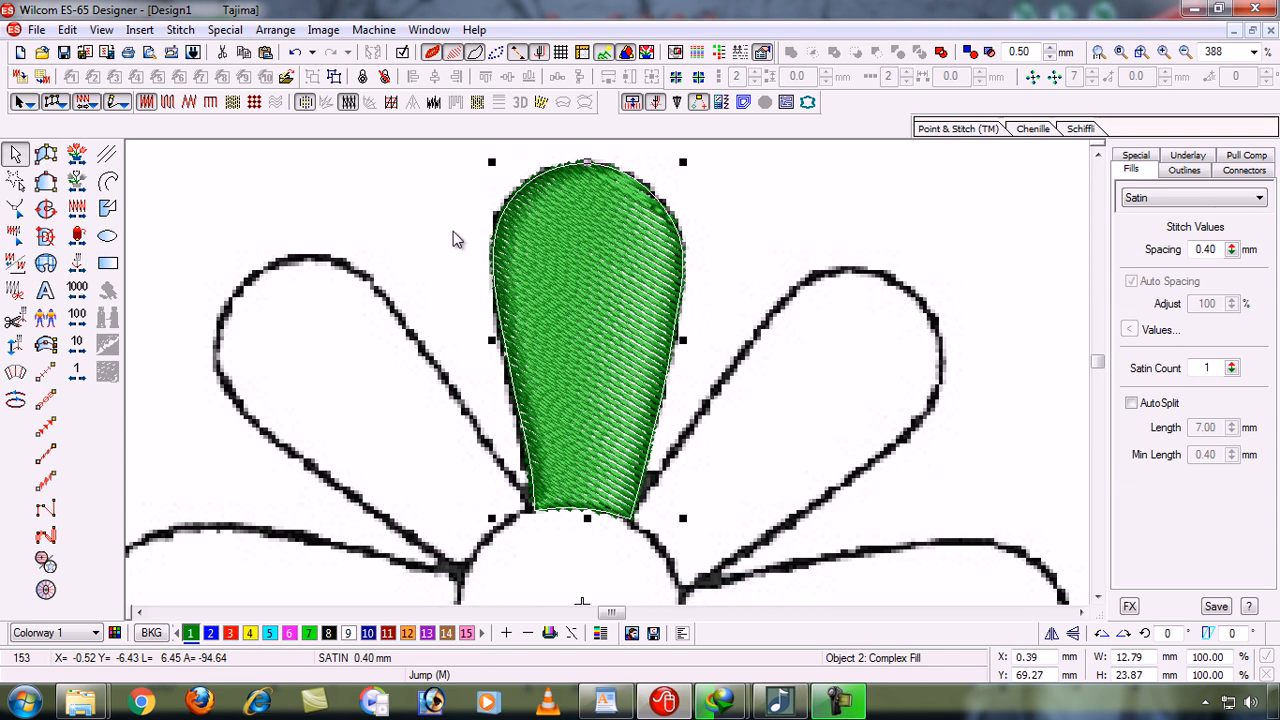
left_click_drag(552, 252, 769, 261)
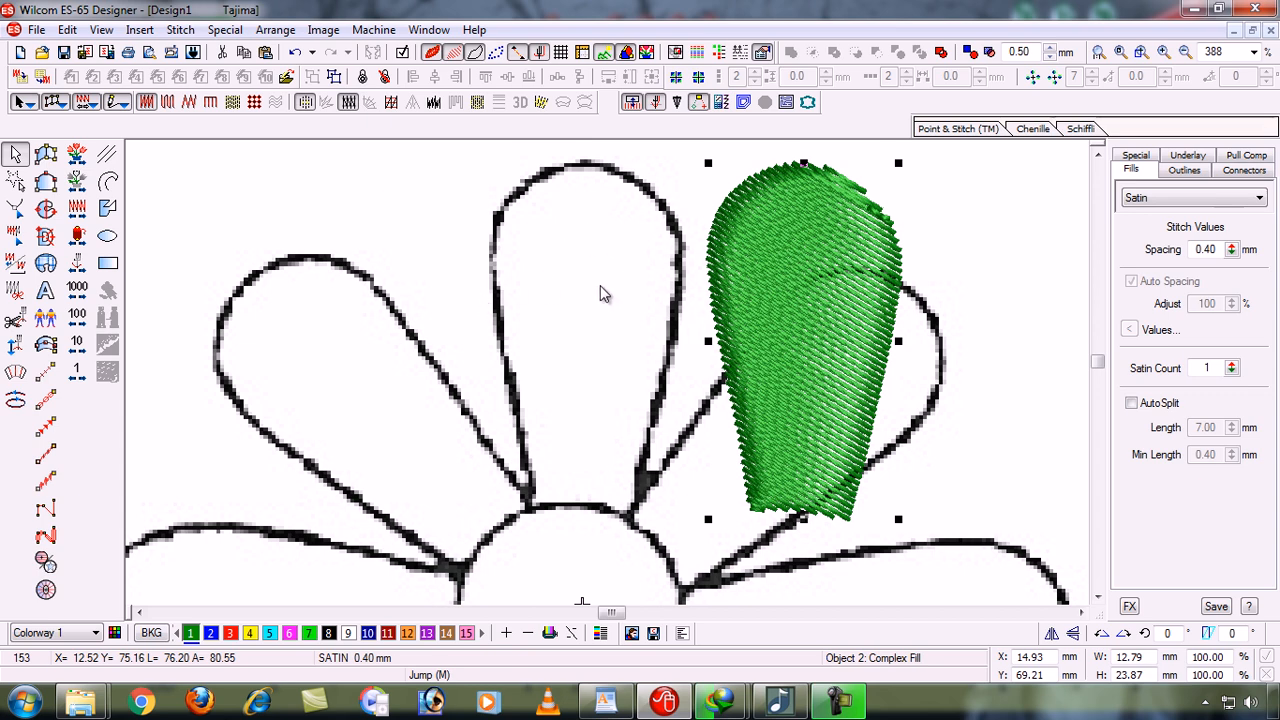
left_click(108, 181)
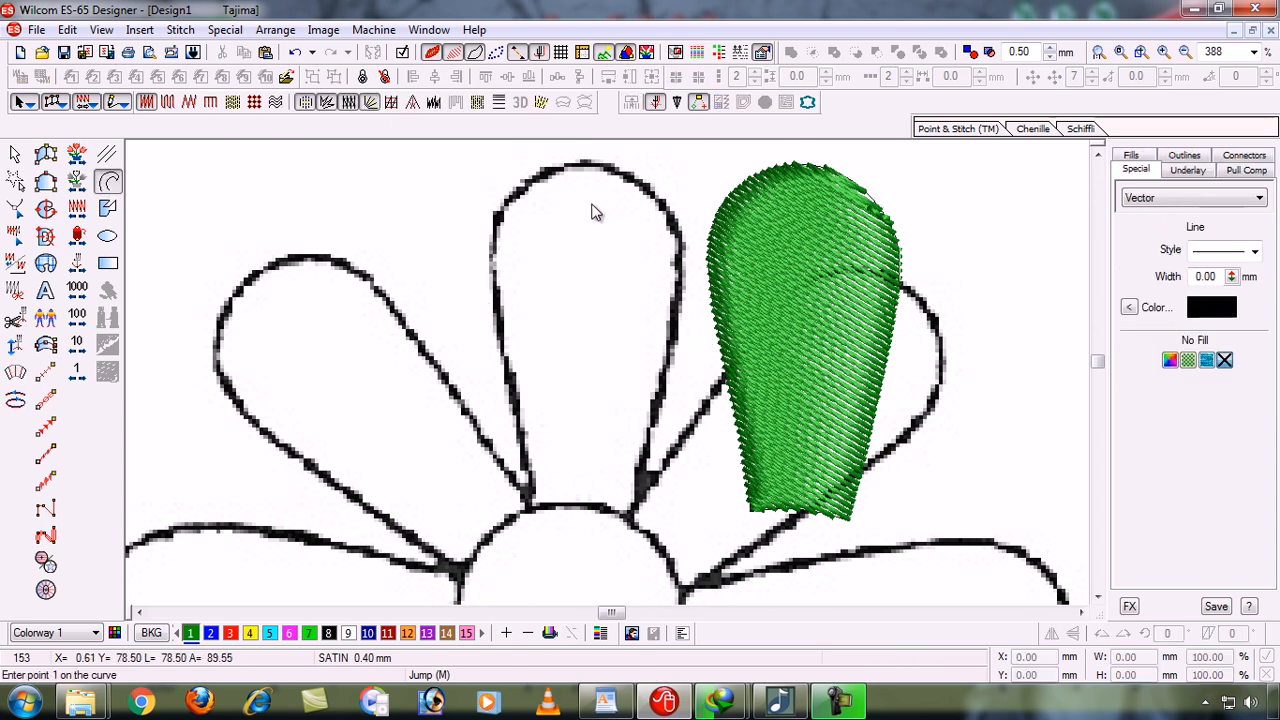
left_click(580, 560)
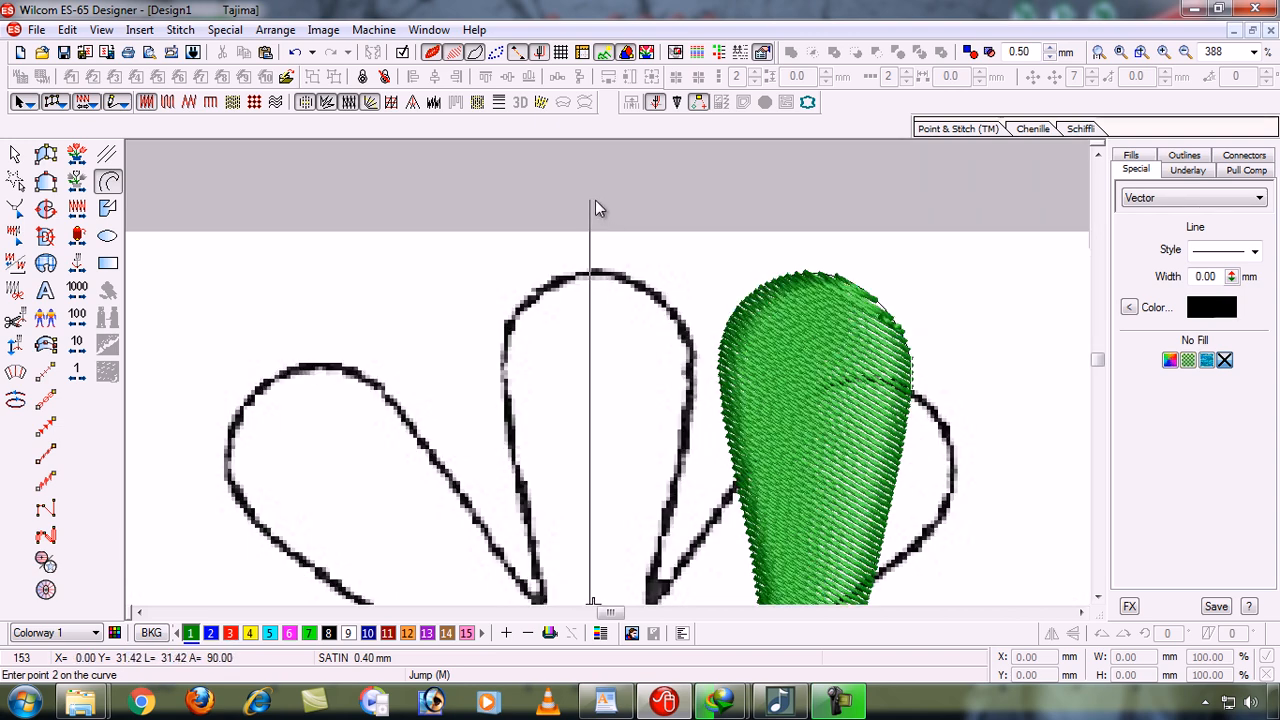
left_click(595, 220, "ctrl")
key("Return")
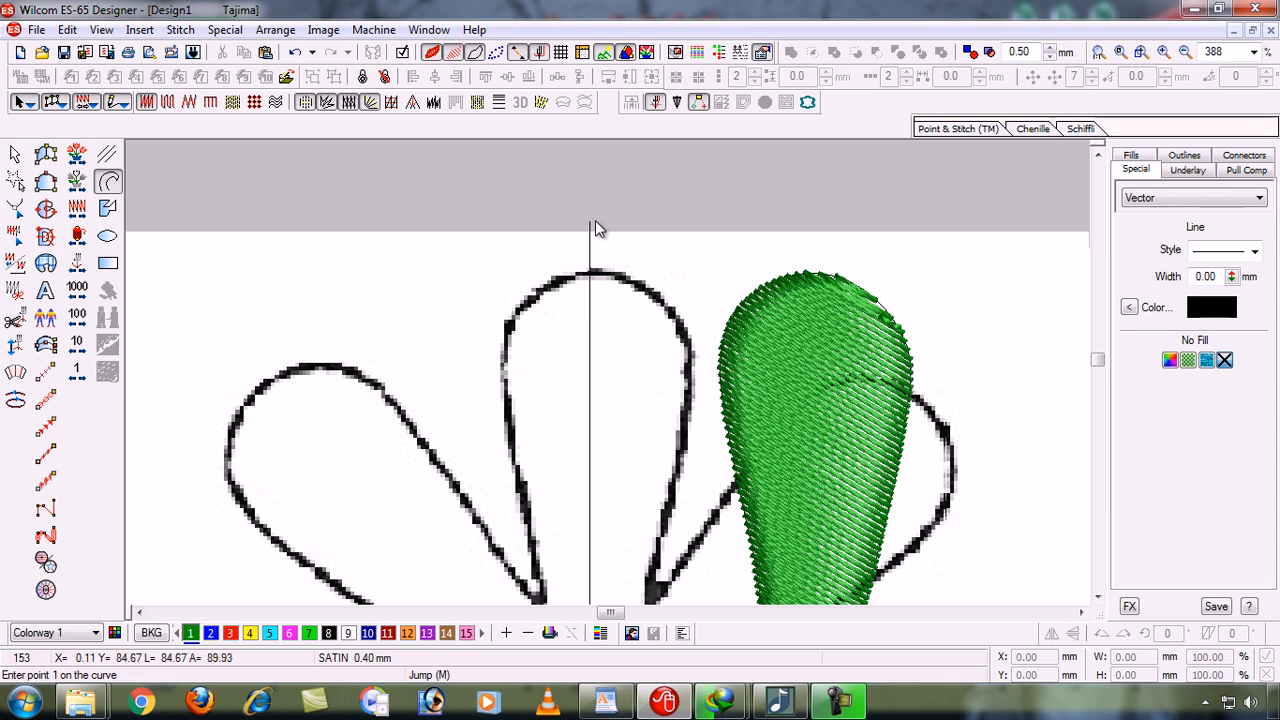
Decline the download manager's firewall instructions, and delete the vertical line and the green petal fill from the design
left_click(1097, 597)
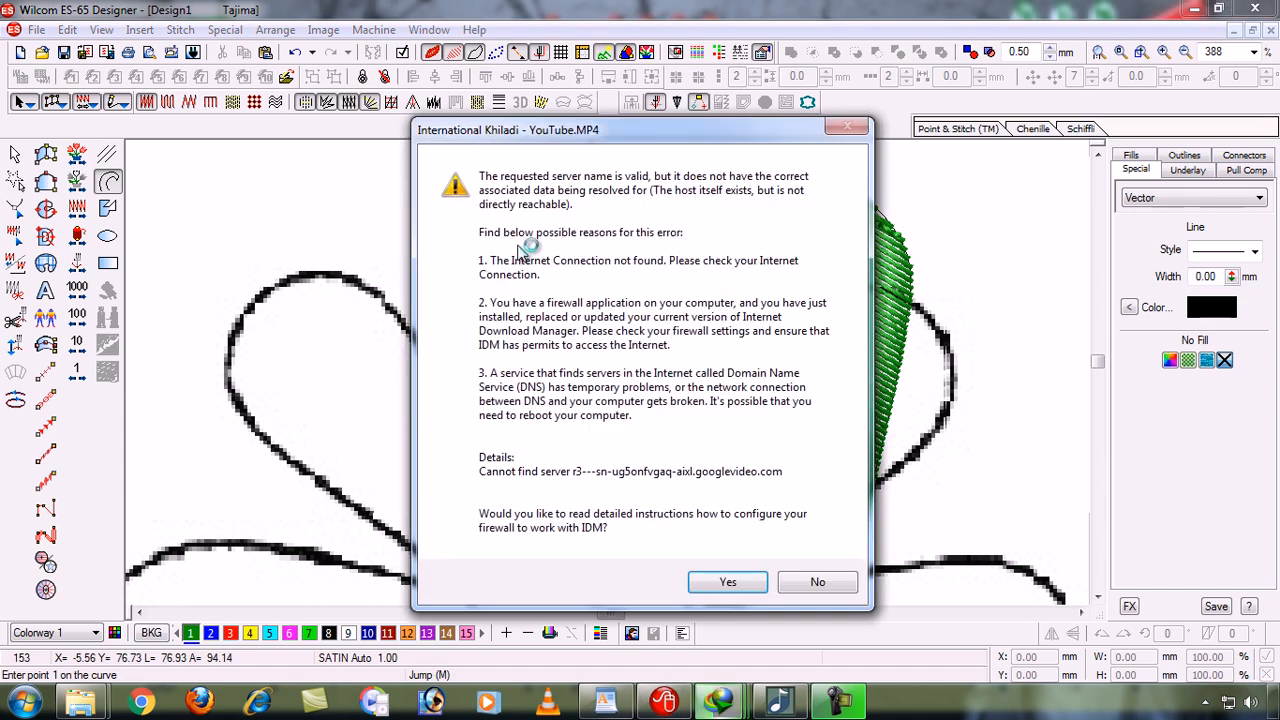
left_click(817, 583)
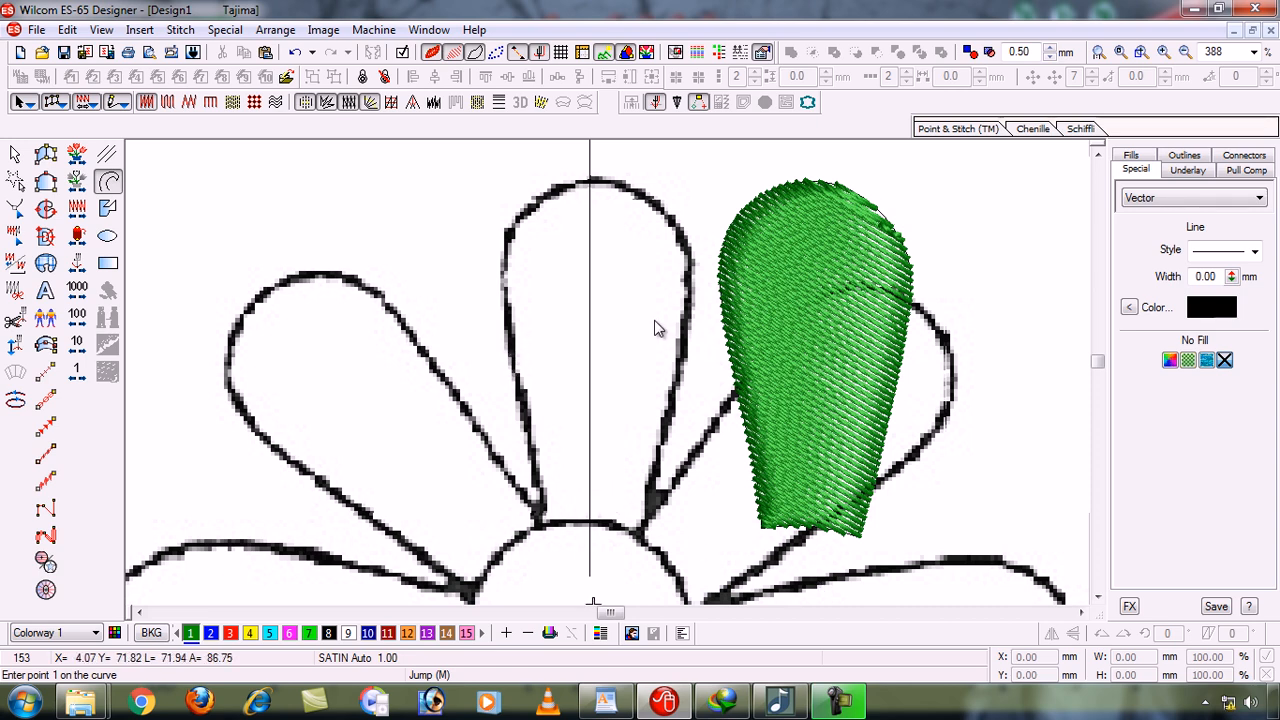
key("Escape")
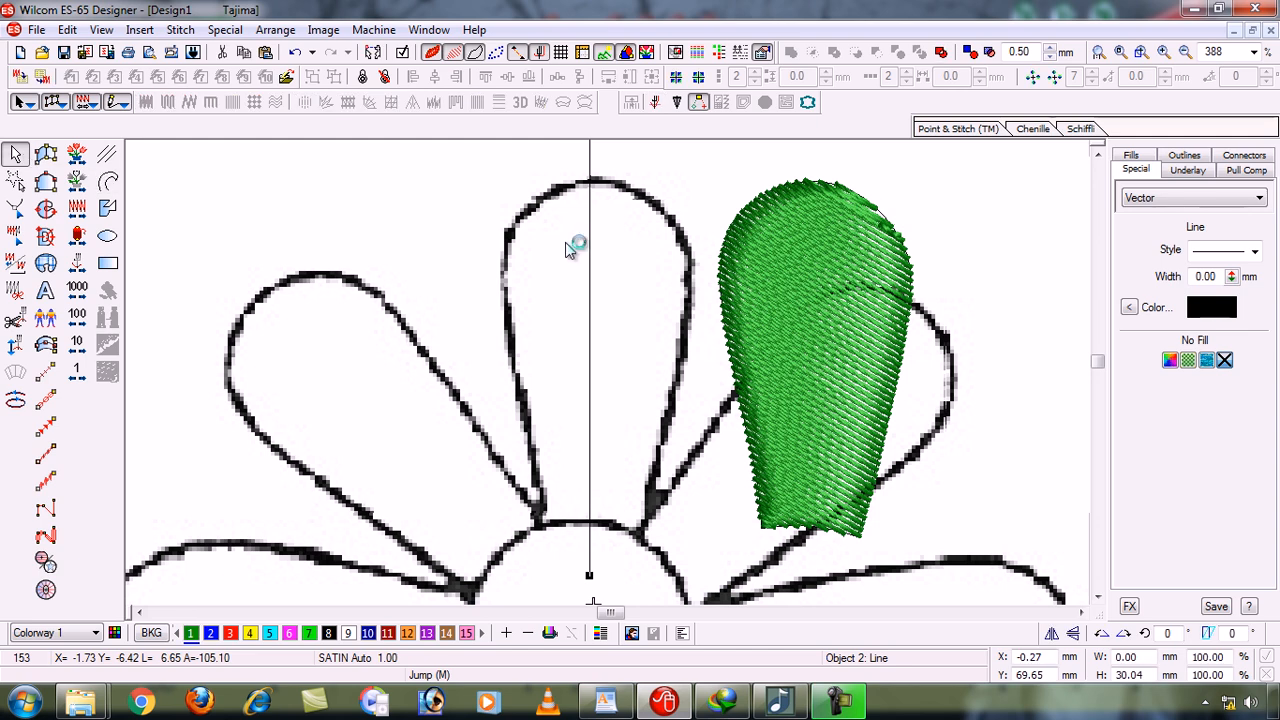
key("Delete")
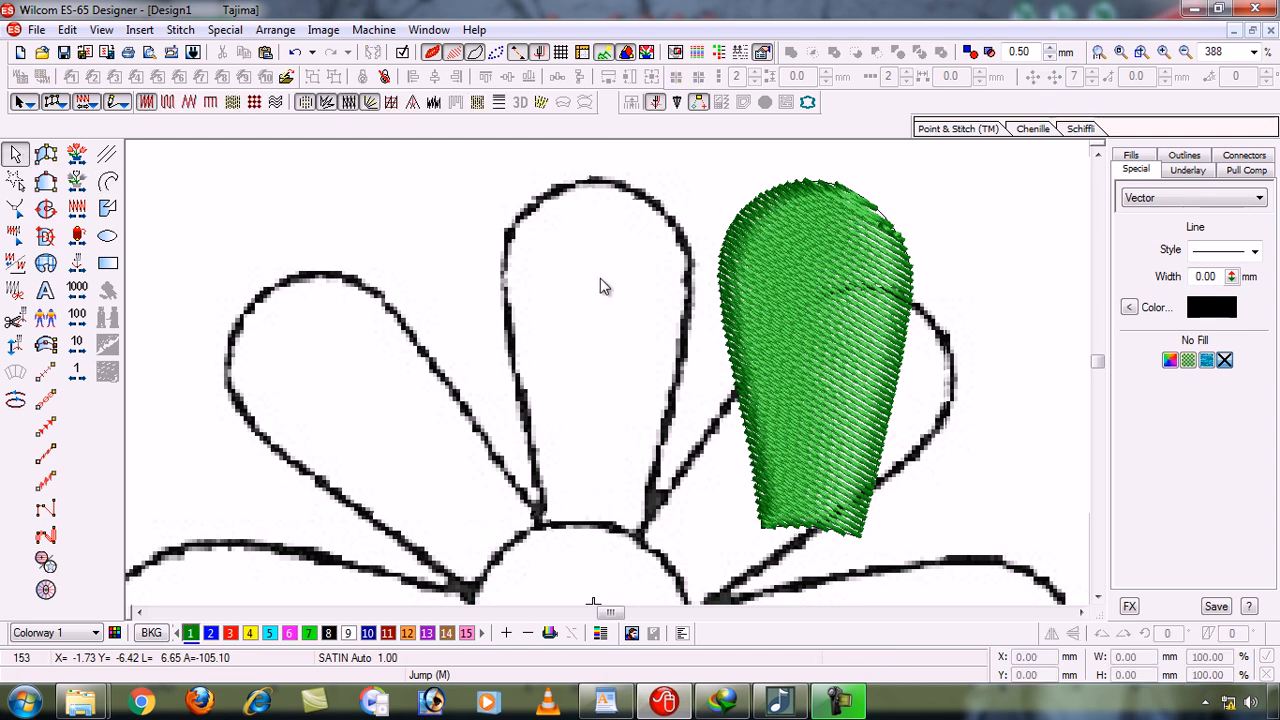
left_click(771, 300)
key("Delete")
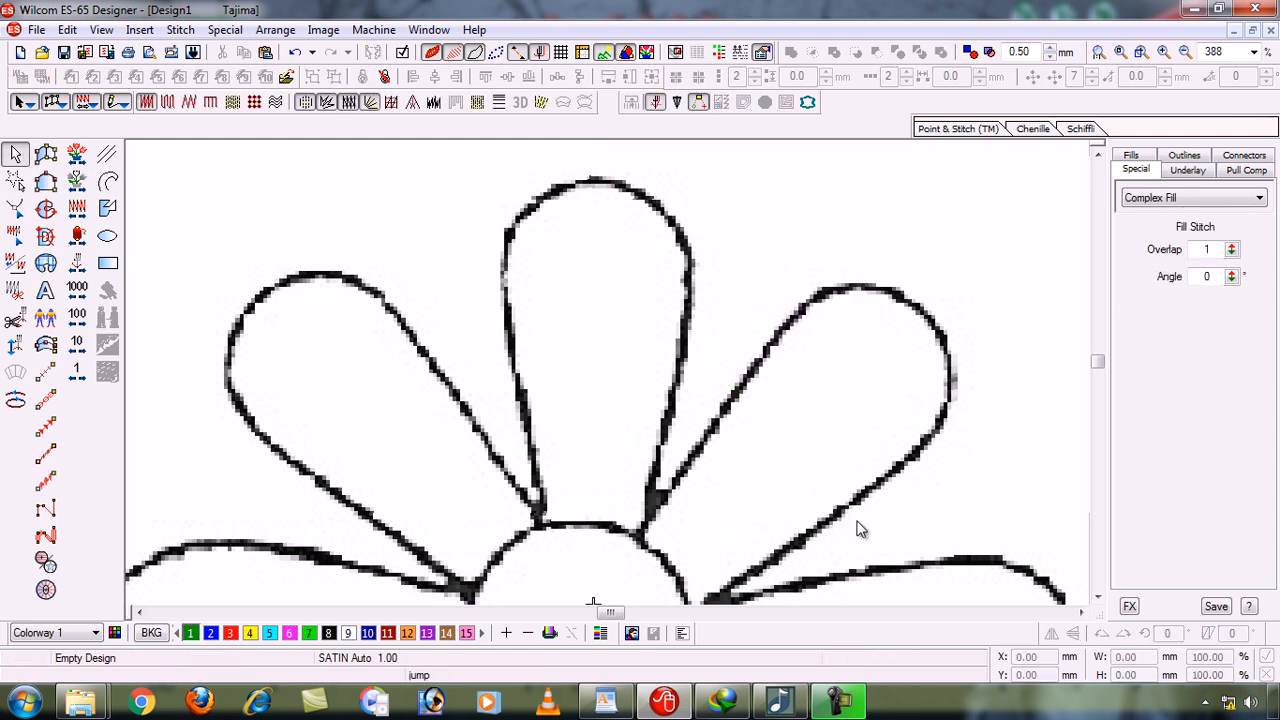
Draw a straight vertical vector line about 32 mm long from the stem through the upper flower's bottom petal into its centre circle
key("0")
key("b")
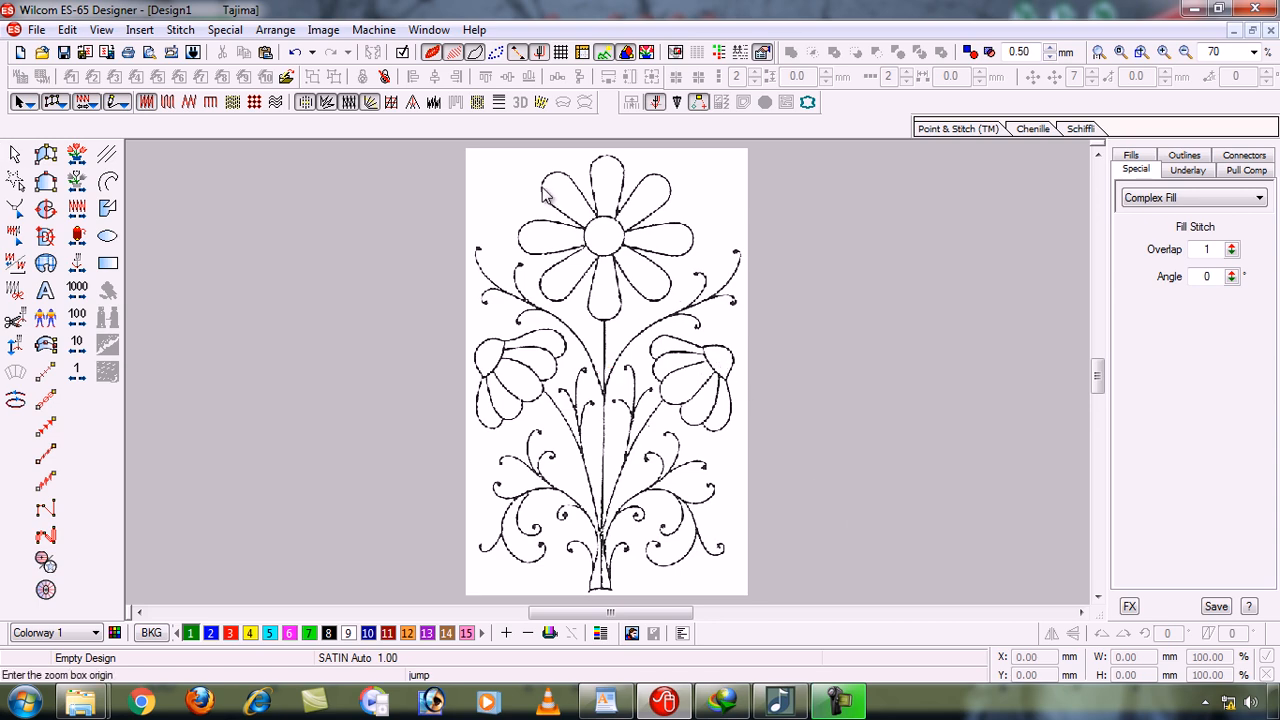
left_click_drag(472, 148, 716, 336)
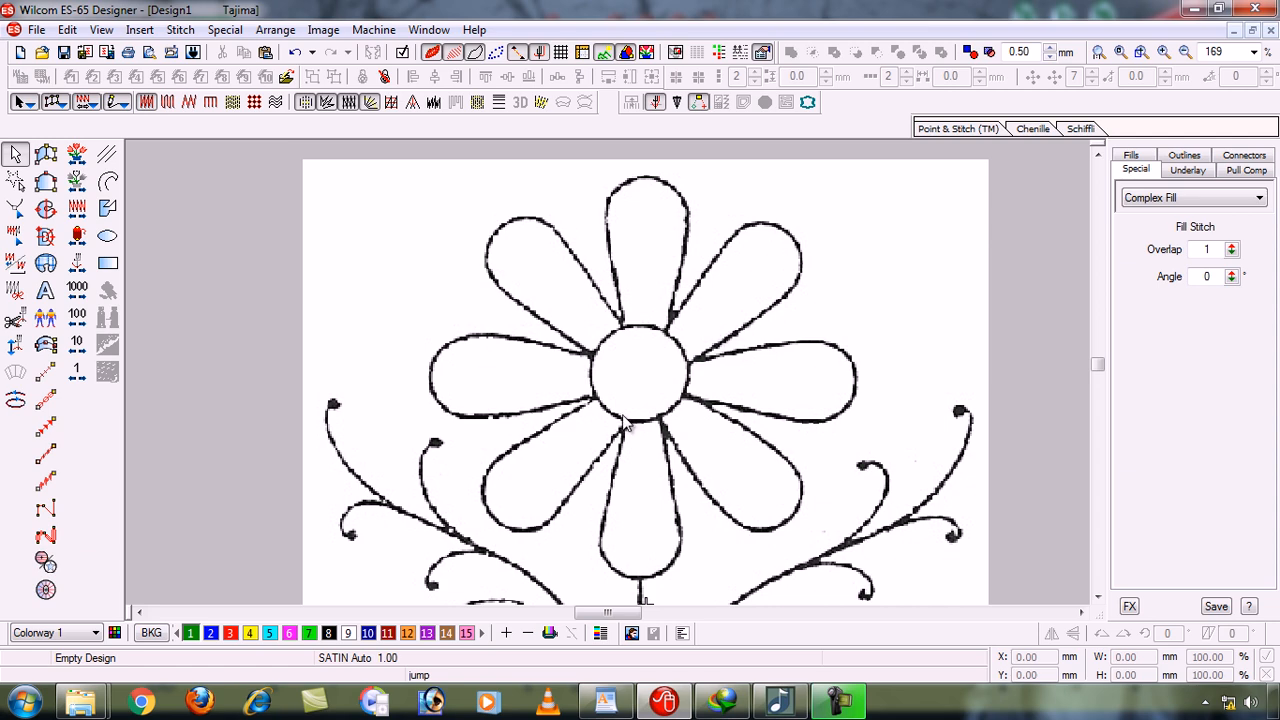
key("b")
left_click_drag(588, 398, 706, 596)
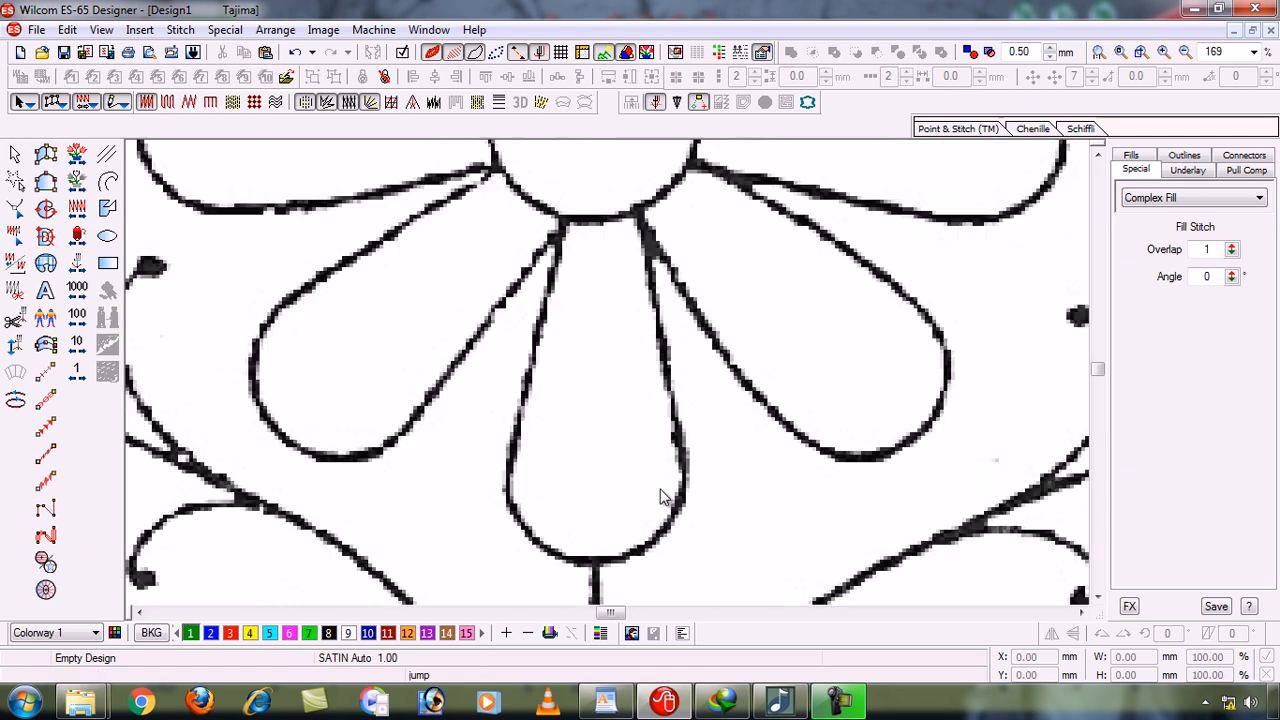
left_click(108, 181)
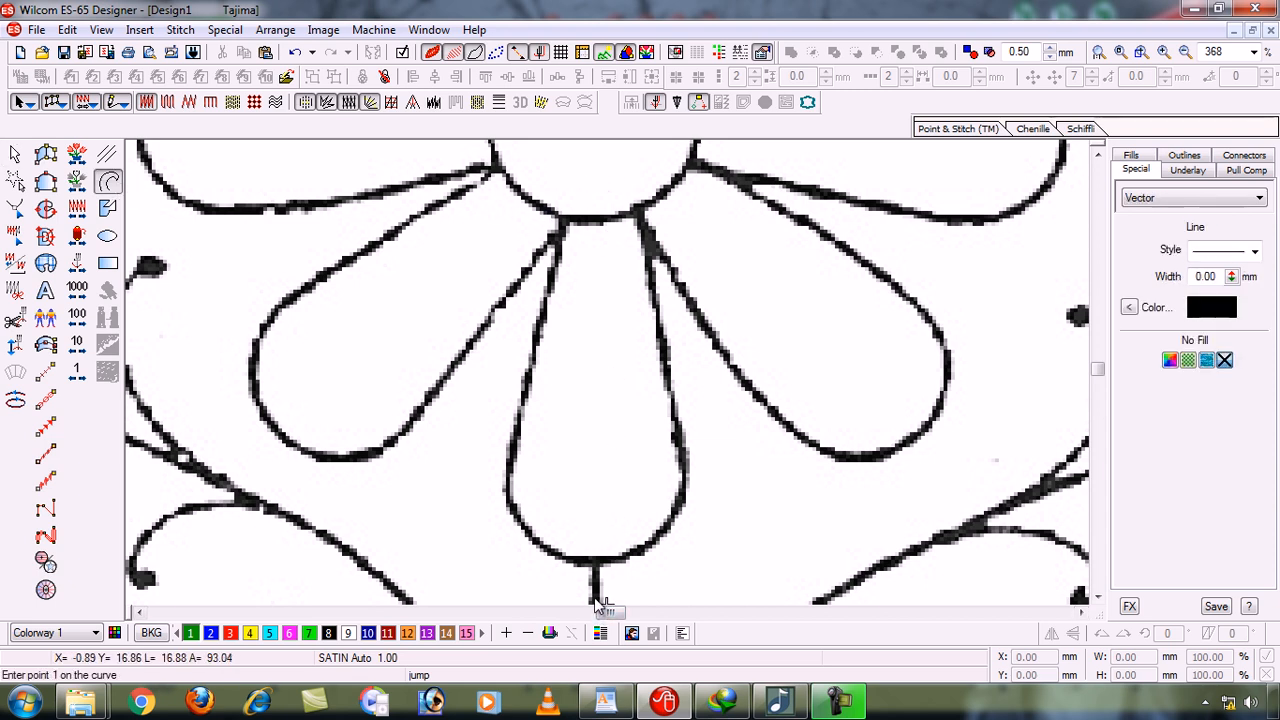
left_click(595, 601)
key("c")
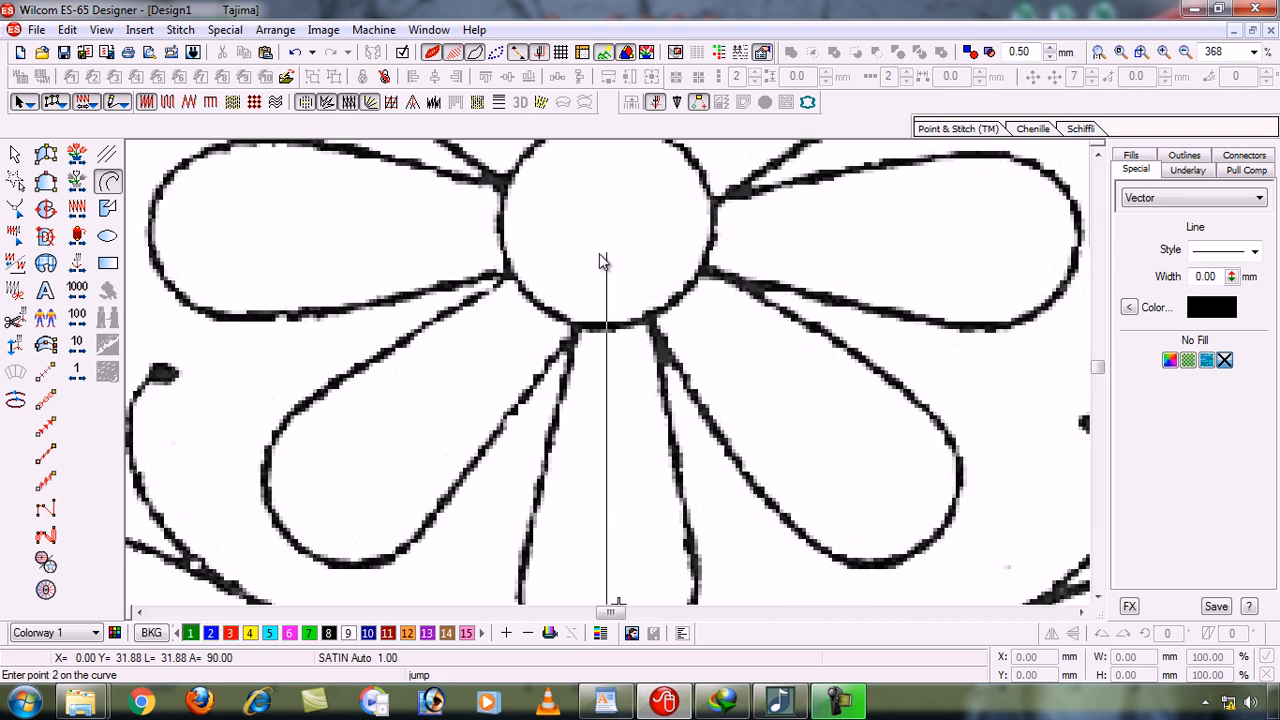
left_click(605, 256)
key("Return")
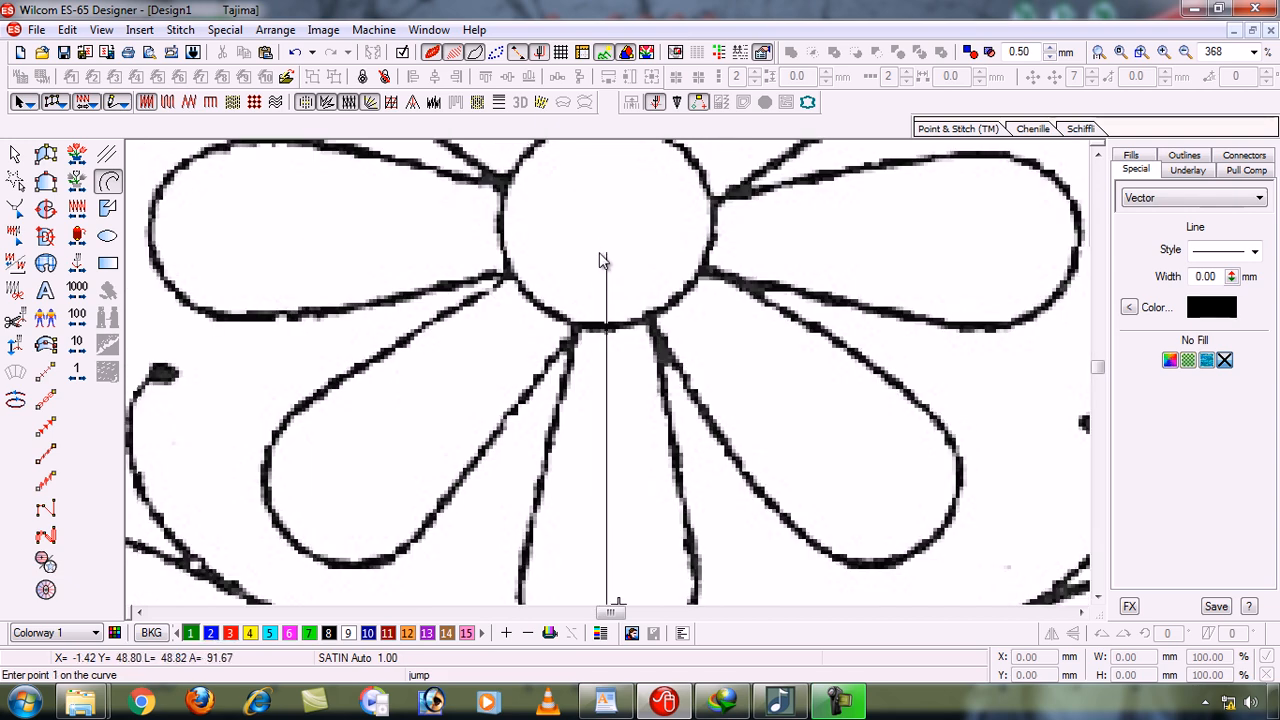
Select the vertical guide line through the bottom petal and set its line color to red
key("shift+z")
key("b")
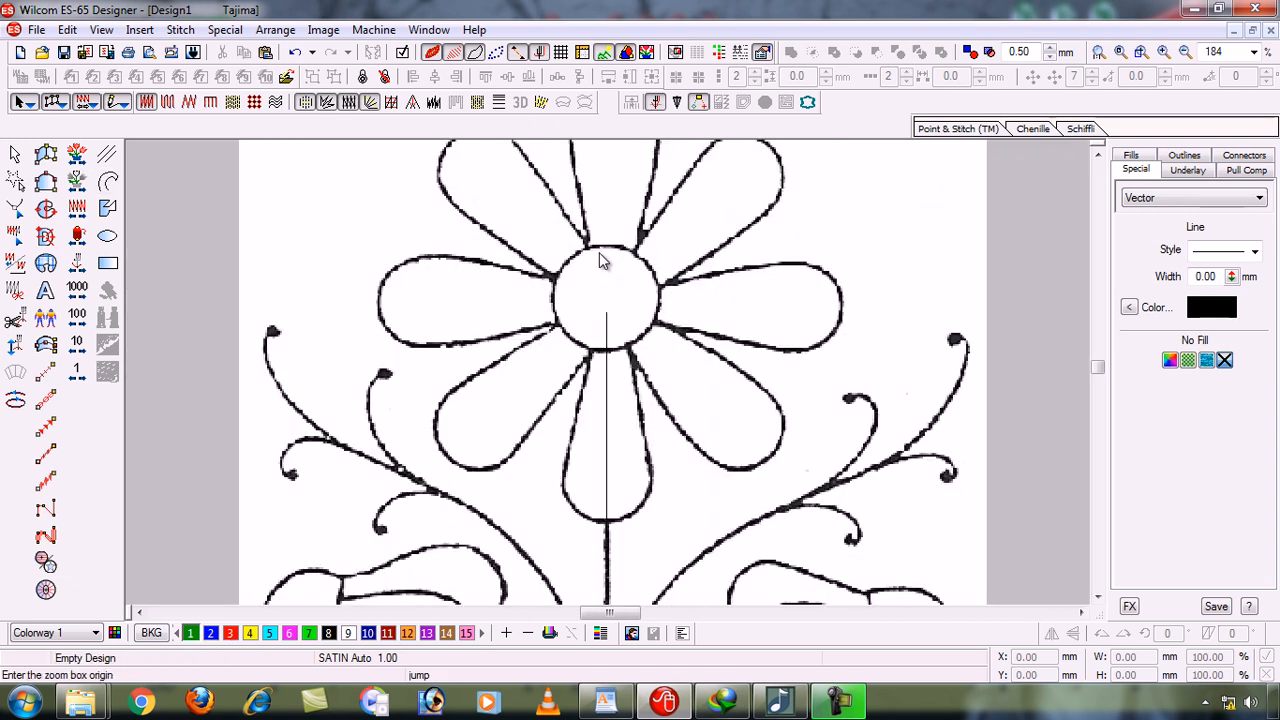
left_click_drag(508, 281, 728, 569)
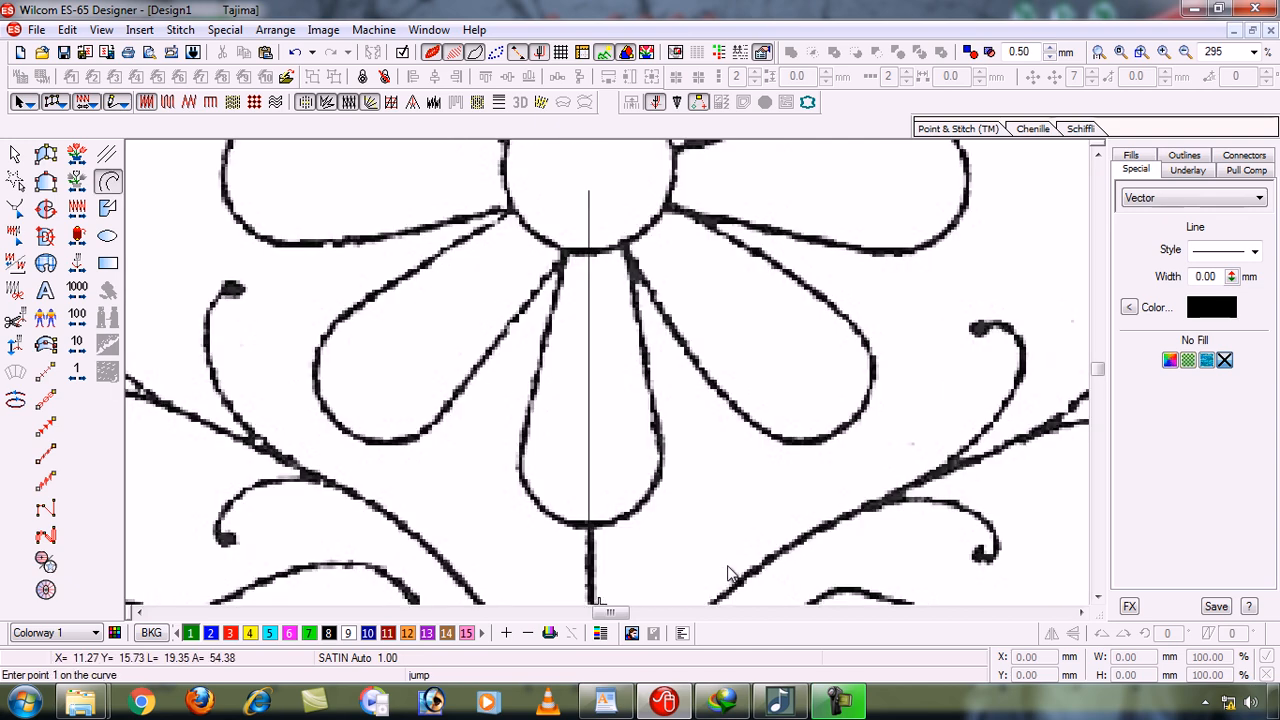
left_click(15, 153)
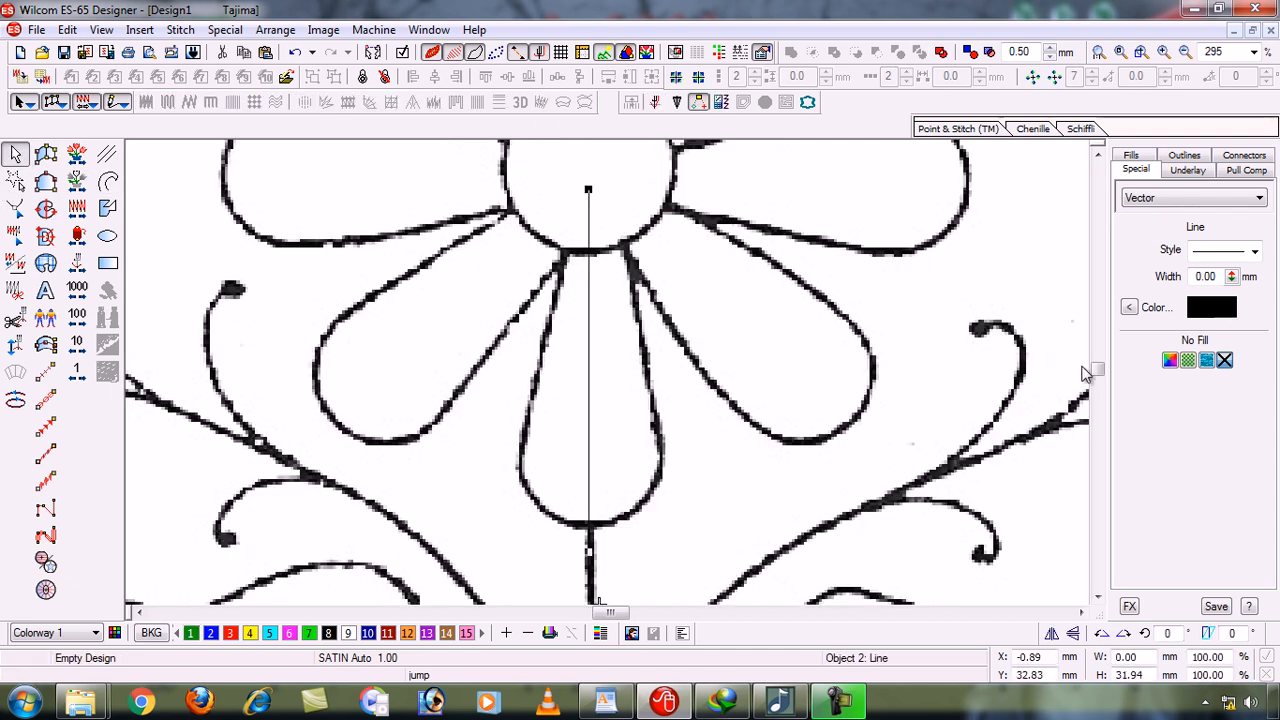
left_click(1129, 307)
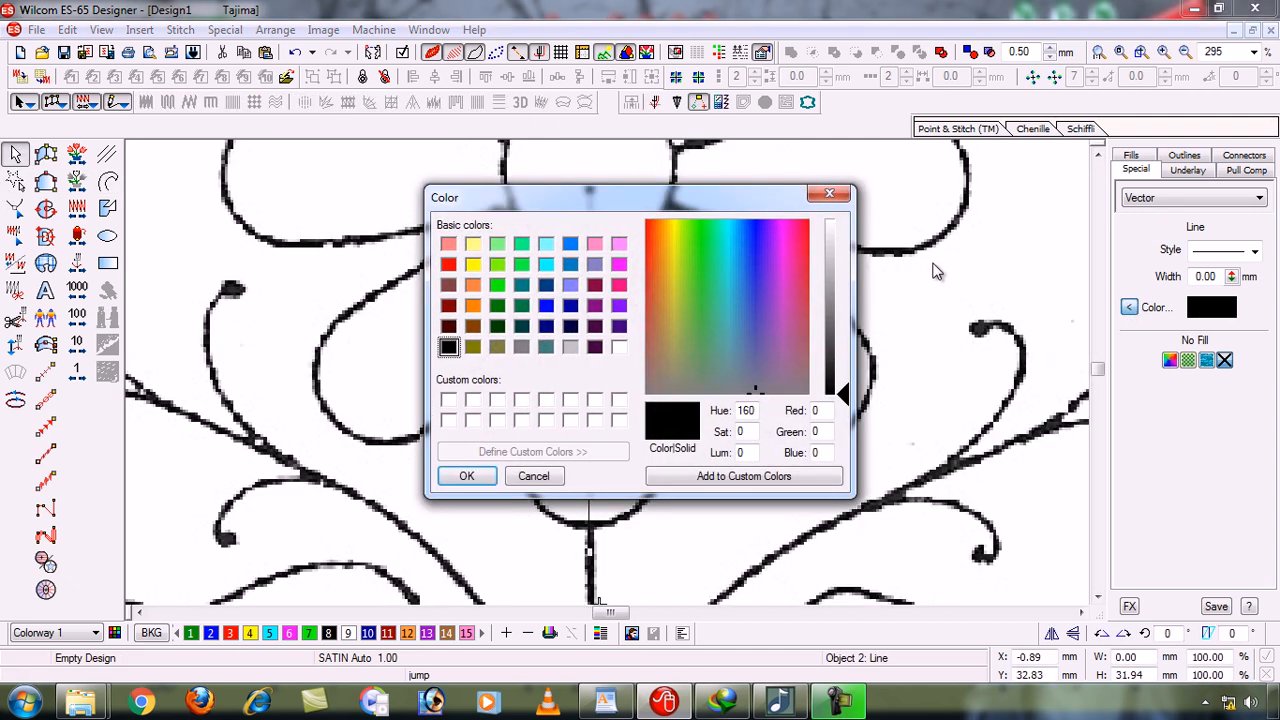
left_click(447, 266)
left_click(477, 478)
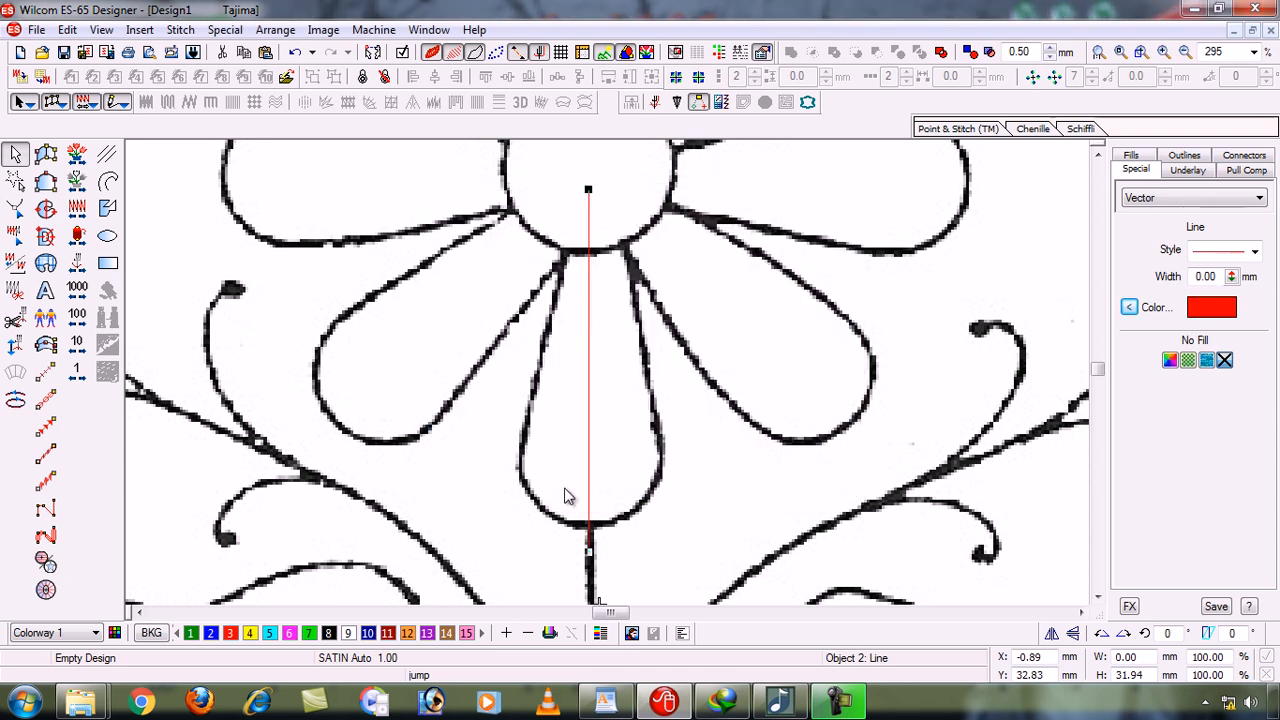
Nudge the red guide line slightly down and right to X -0.74 mm, Y 32.44 mm, along the bottom petal's centre
key("Down")
key("Down")
key("Down")
key("Down")
key("Down")
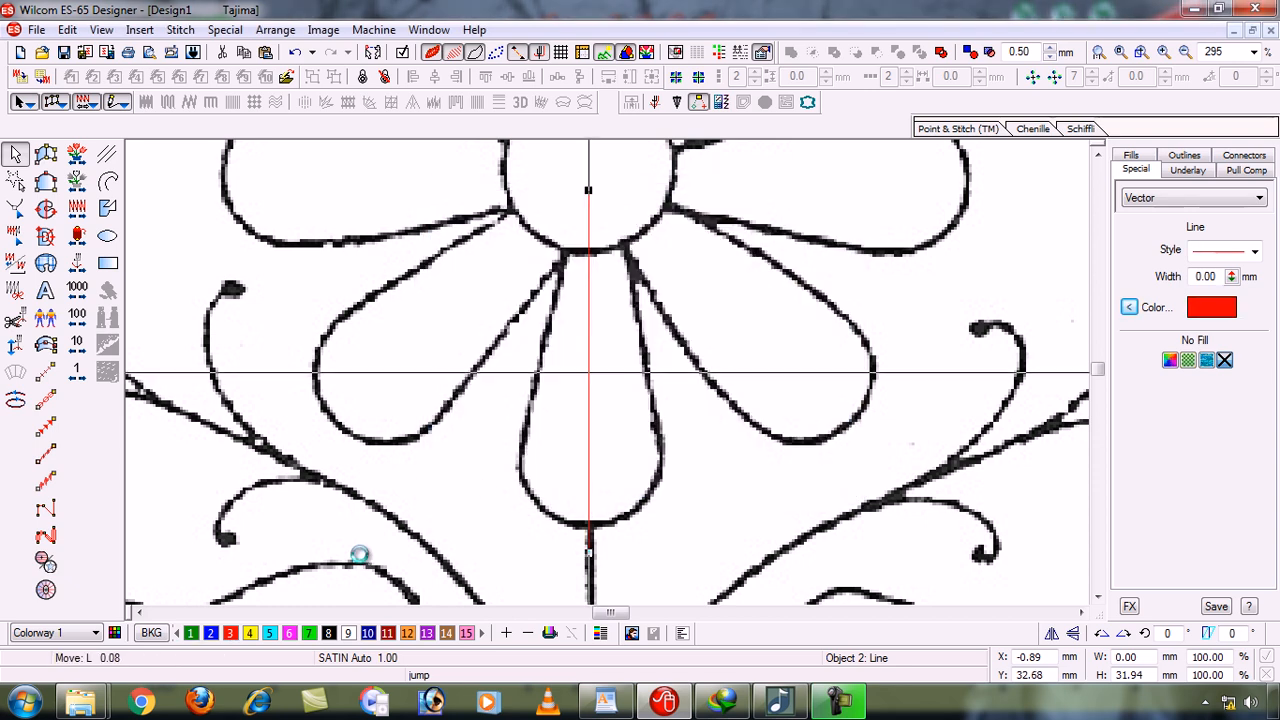
key("Right")
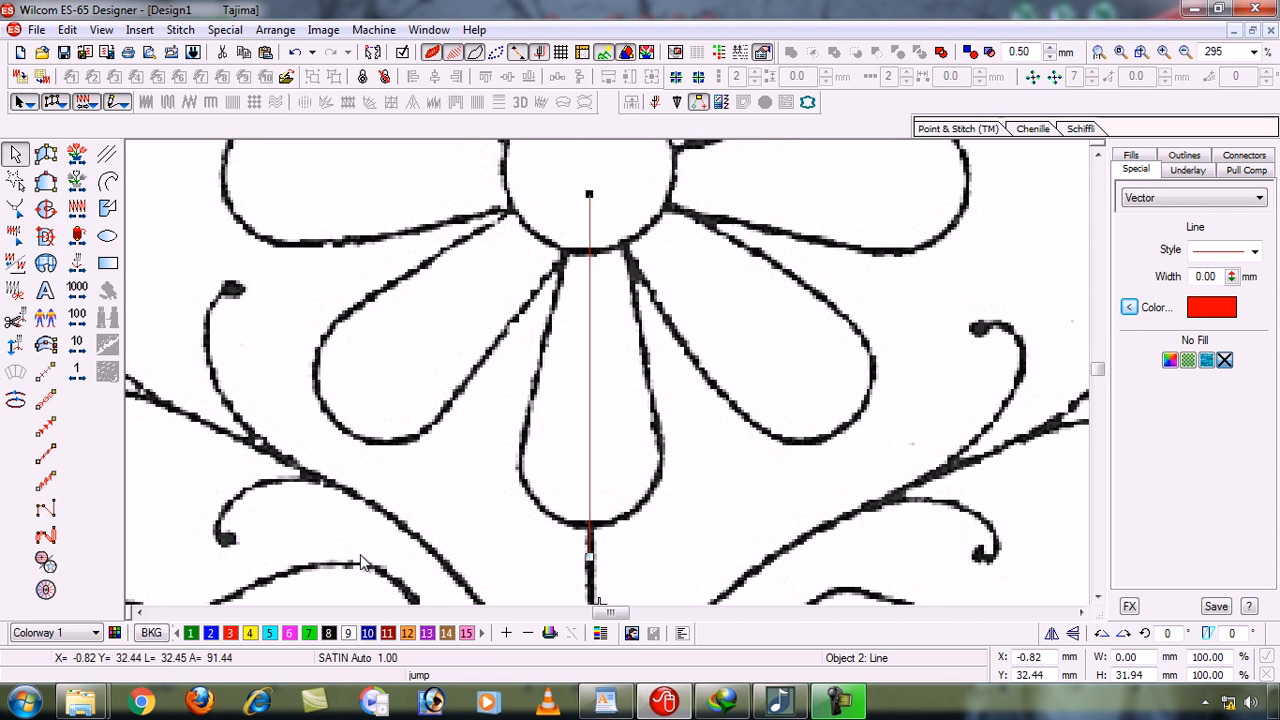
key("Right")
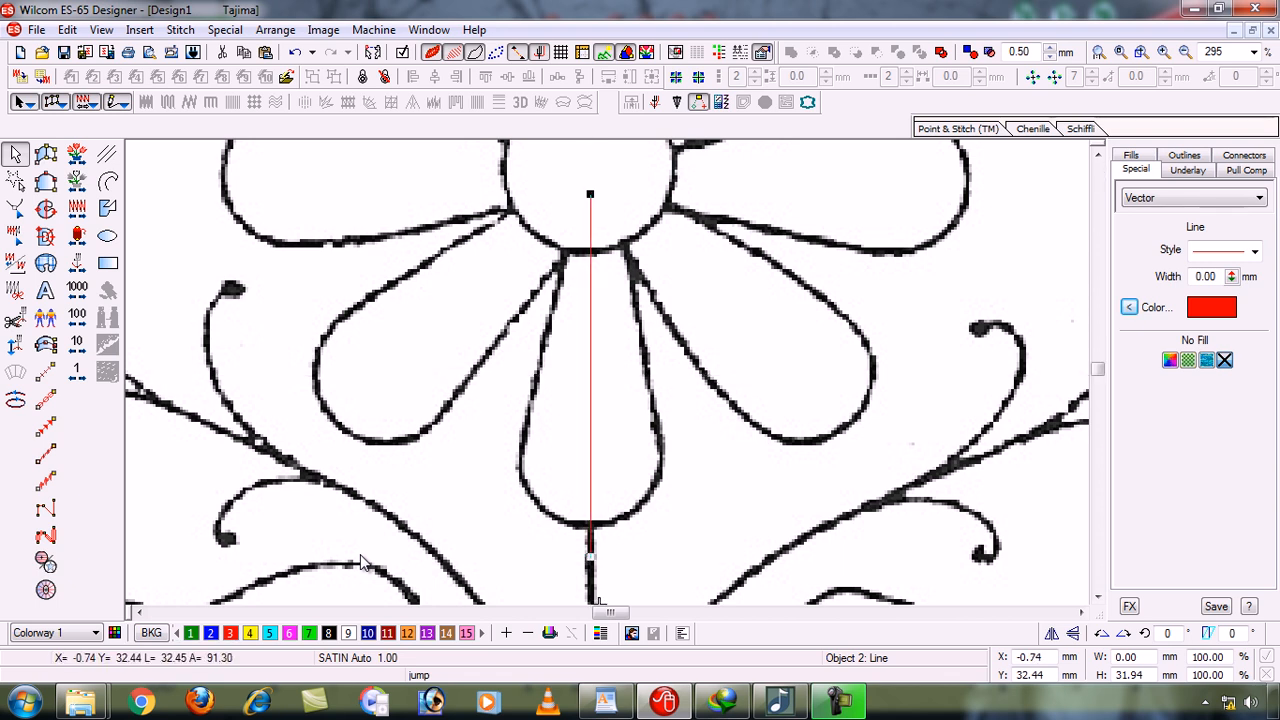
left_click(860, 704)
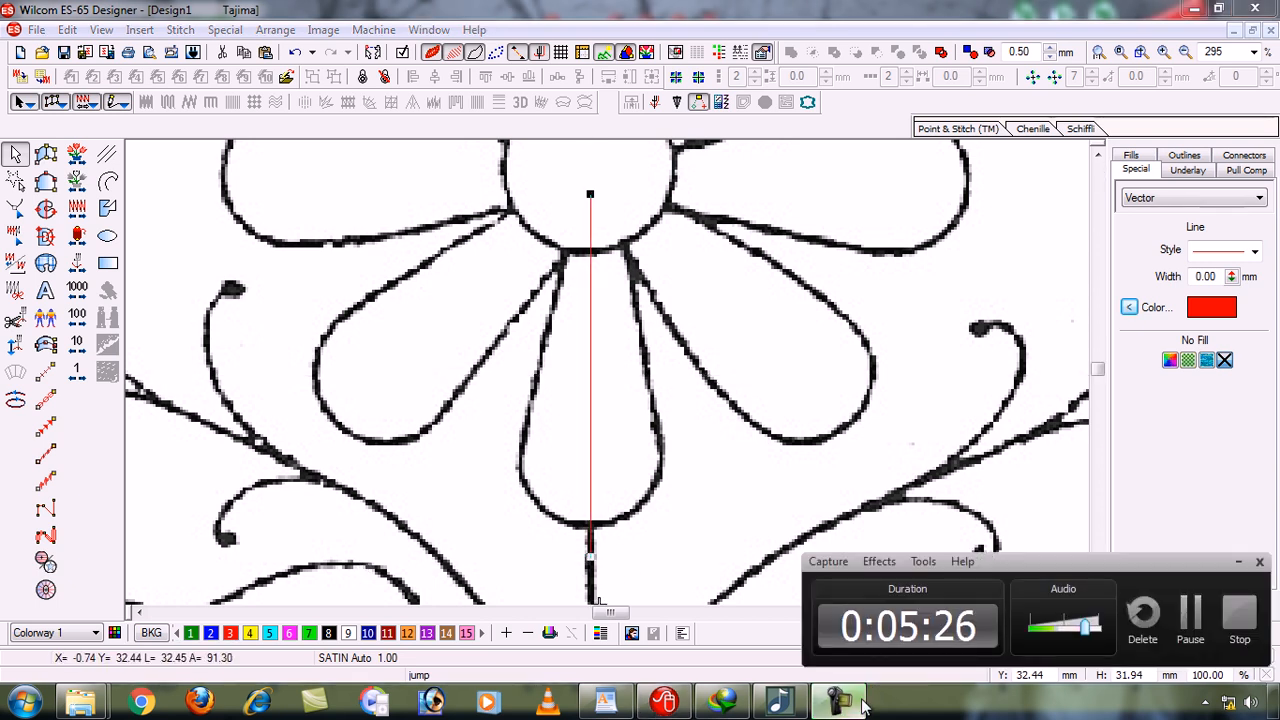
left_click(860, 704)
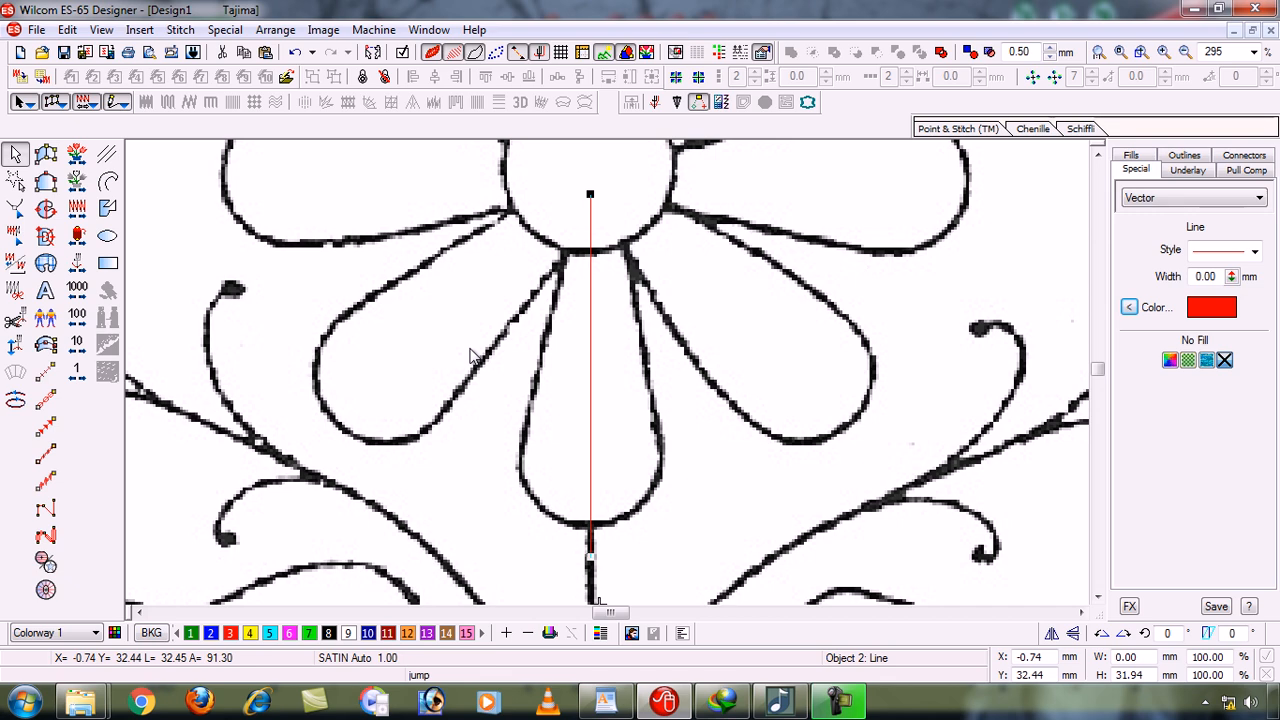
Deselect the guide line and examine the upper flower's petals and the bottom petal around the red guide line
key("Escape")
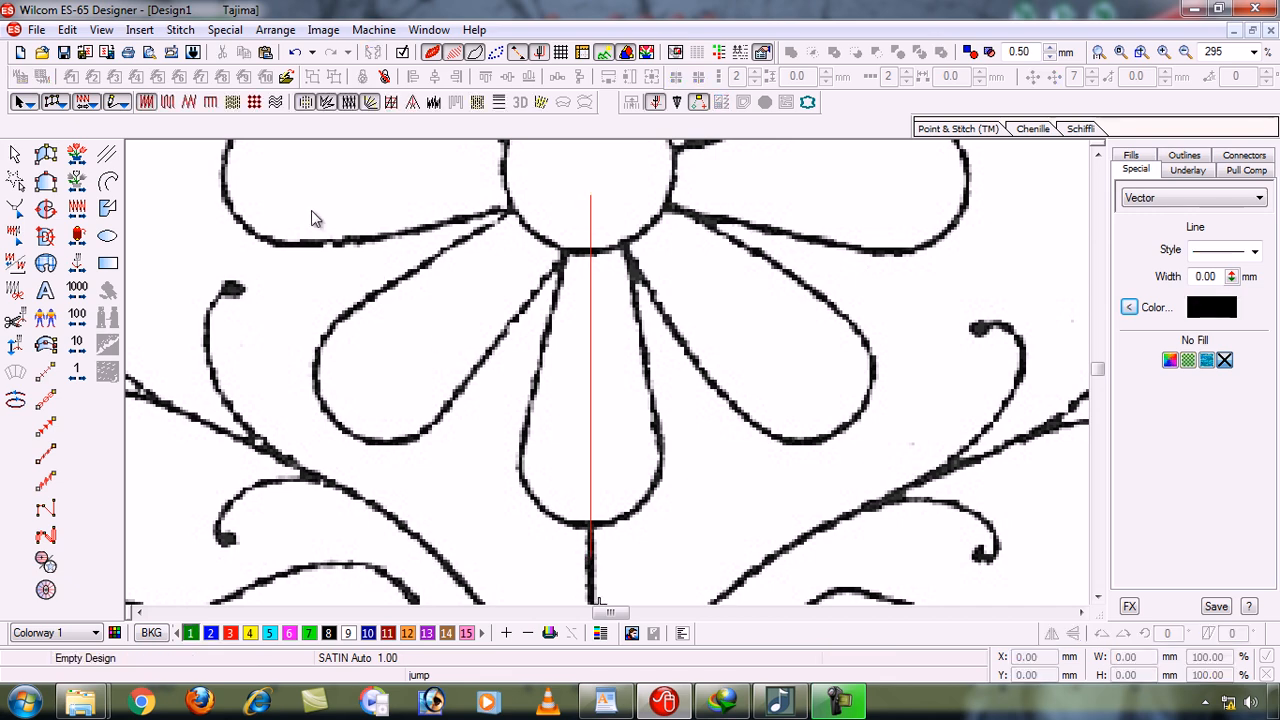
key("b")
left_click_drag(516, 229, 701, 530)
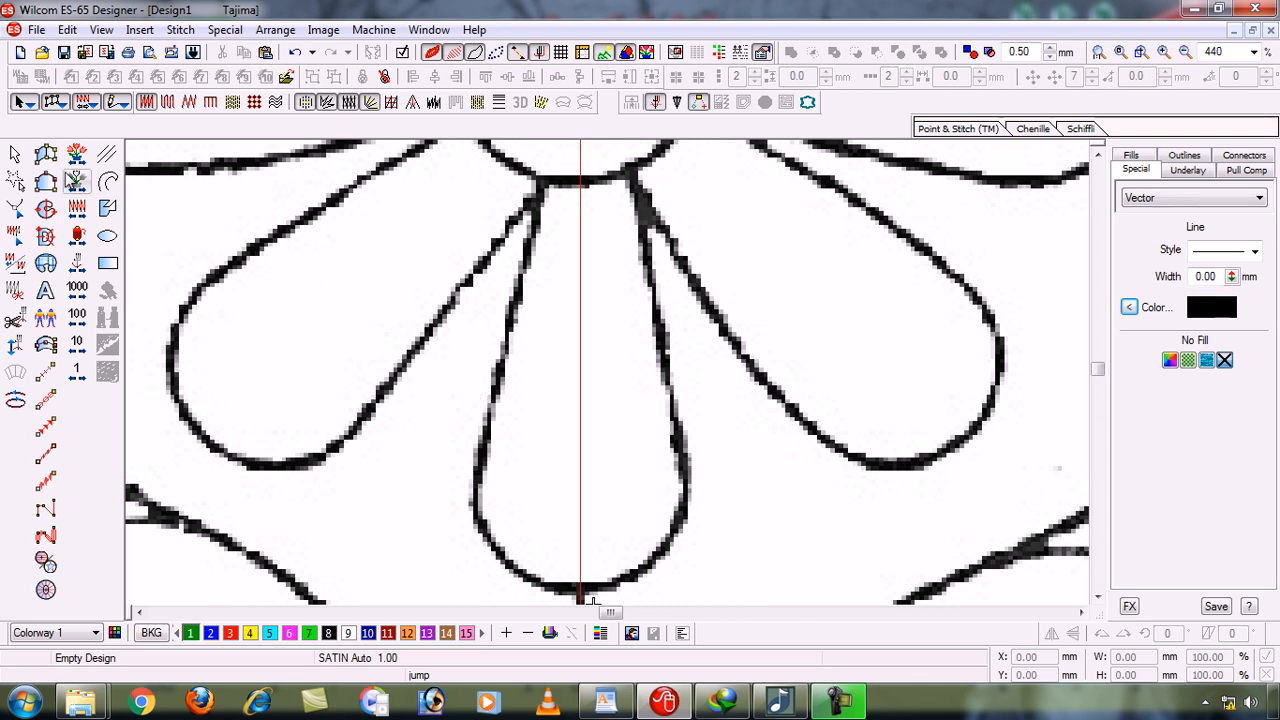
left_click(45, 208)
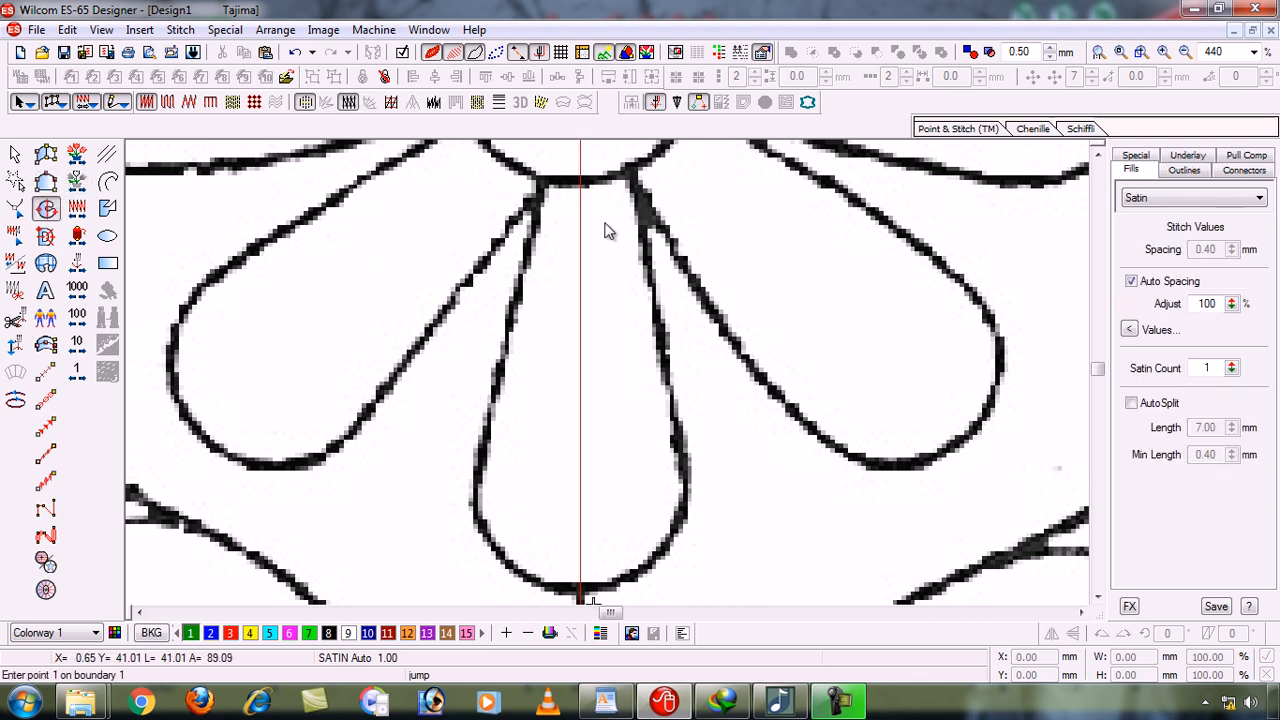
key("shift+z")
key("shift+z")
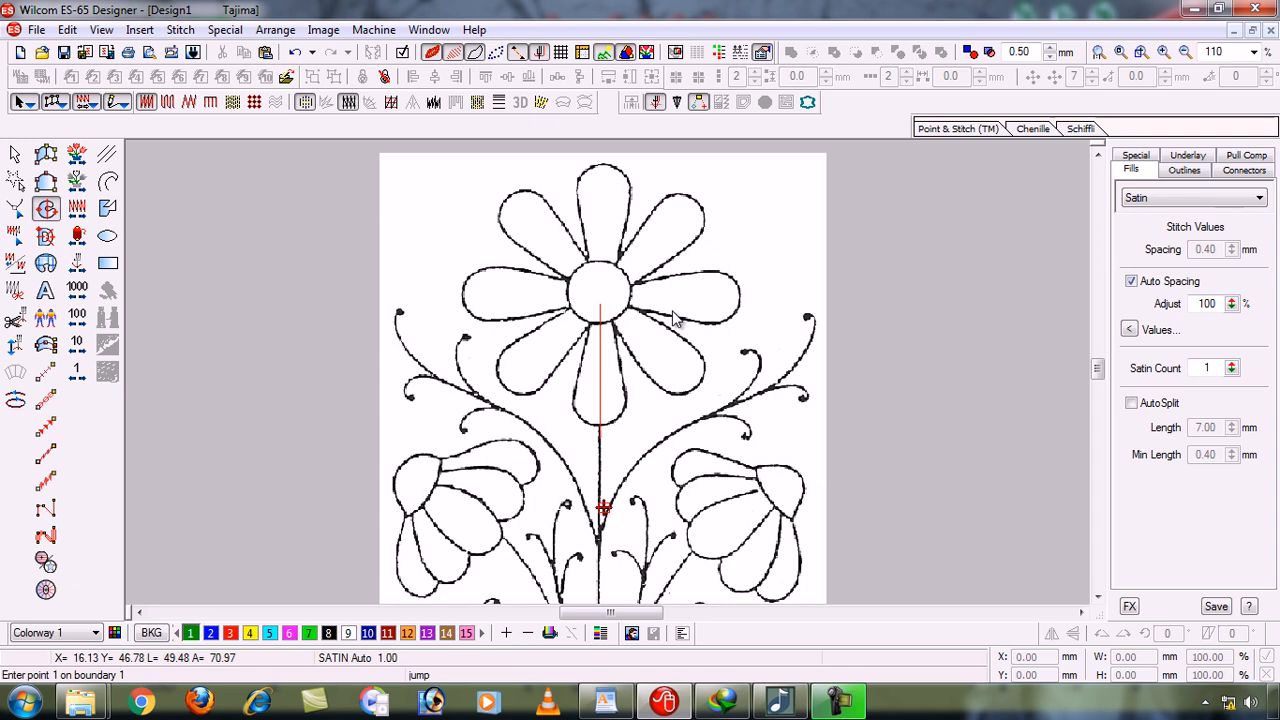
key("z")
key("z")
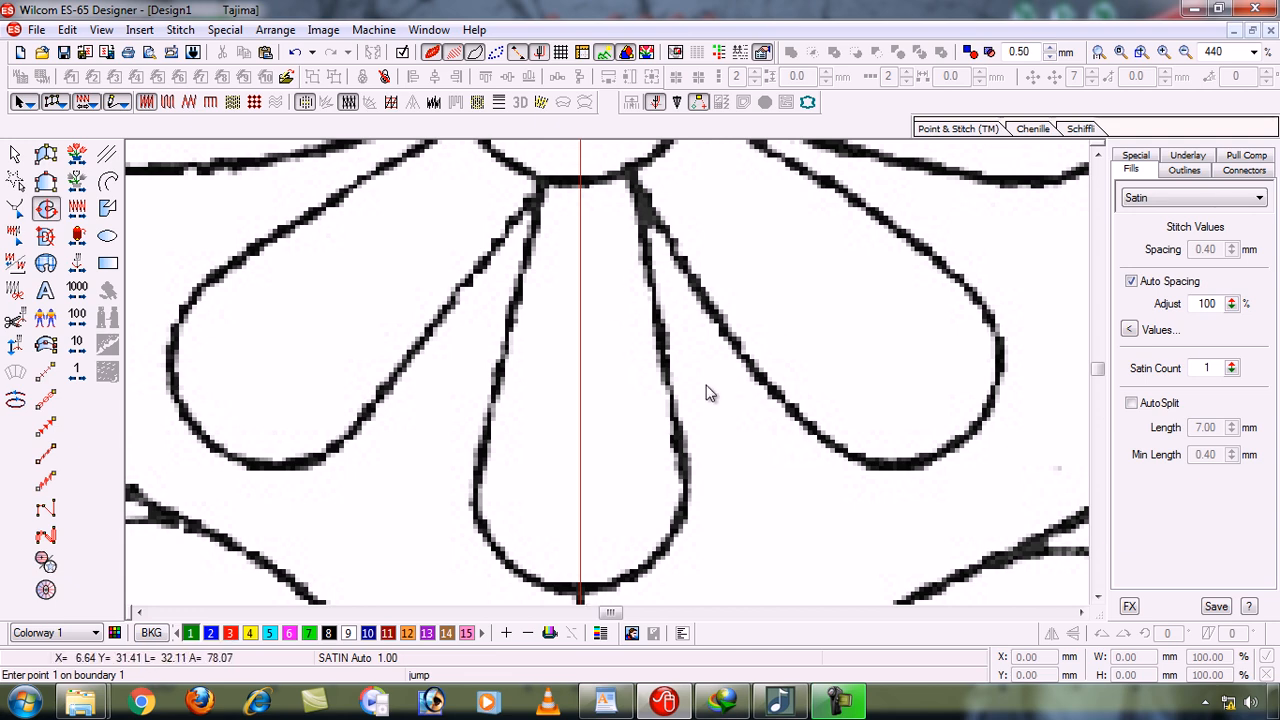
key("shift+z")
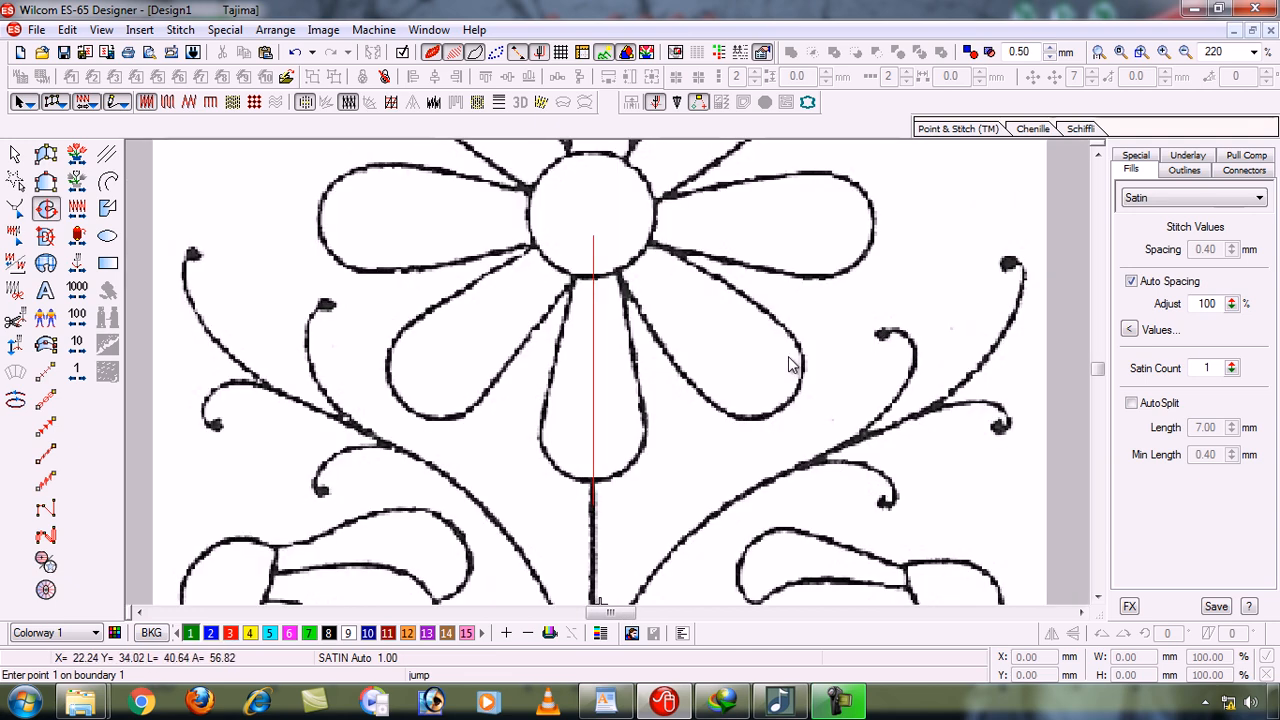
key("shift+z")
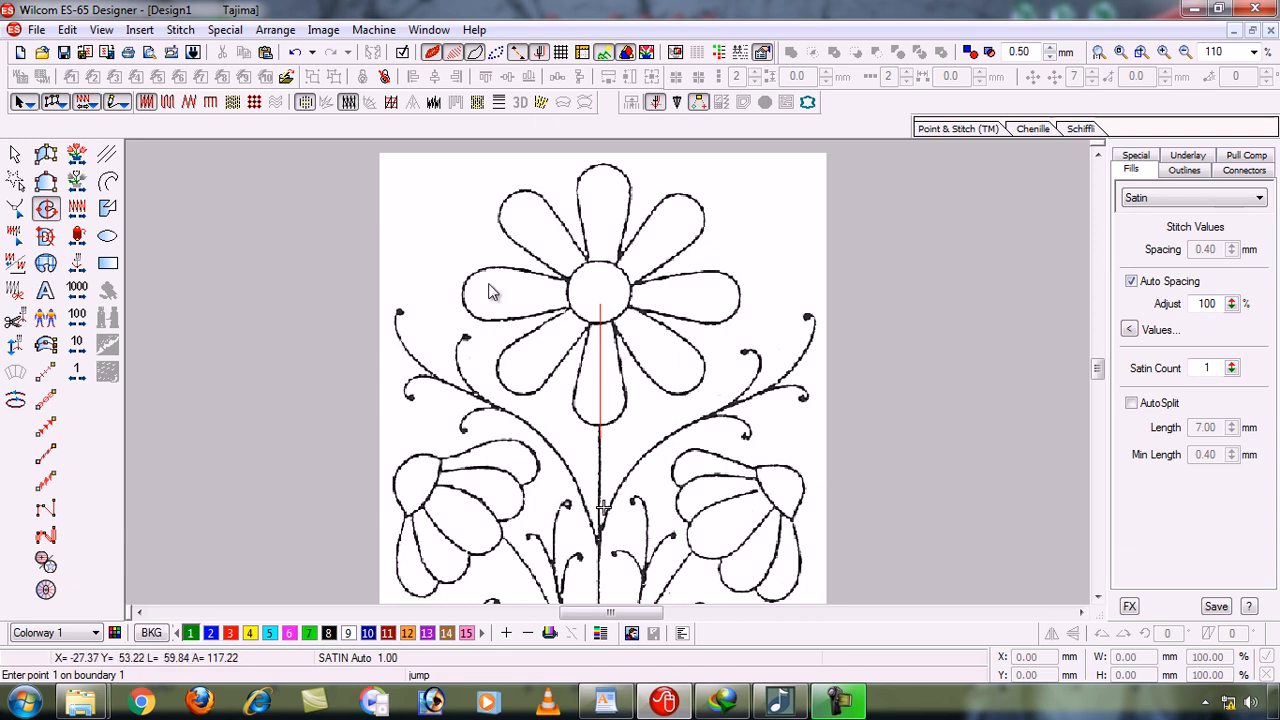
scroll(575, 305, "up", 2)
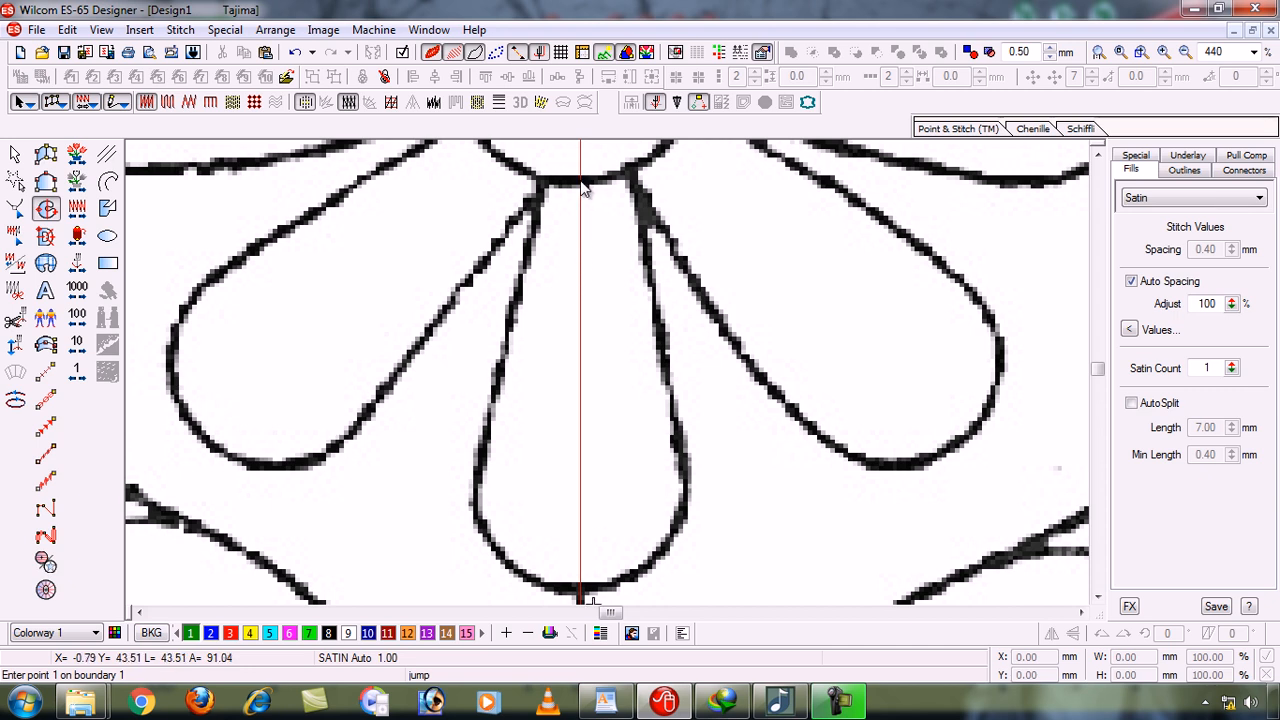
Digitize the right half of the bottom petal as a satin Input A column, pairing points on the red guide line with points on the petal's outline
left_click(45, 153)
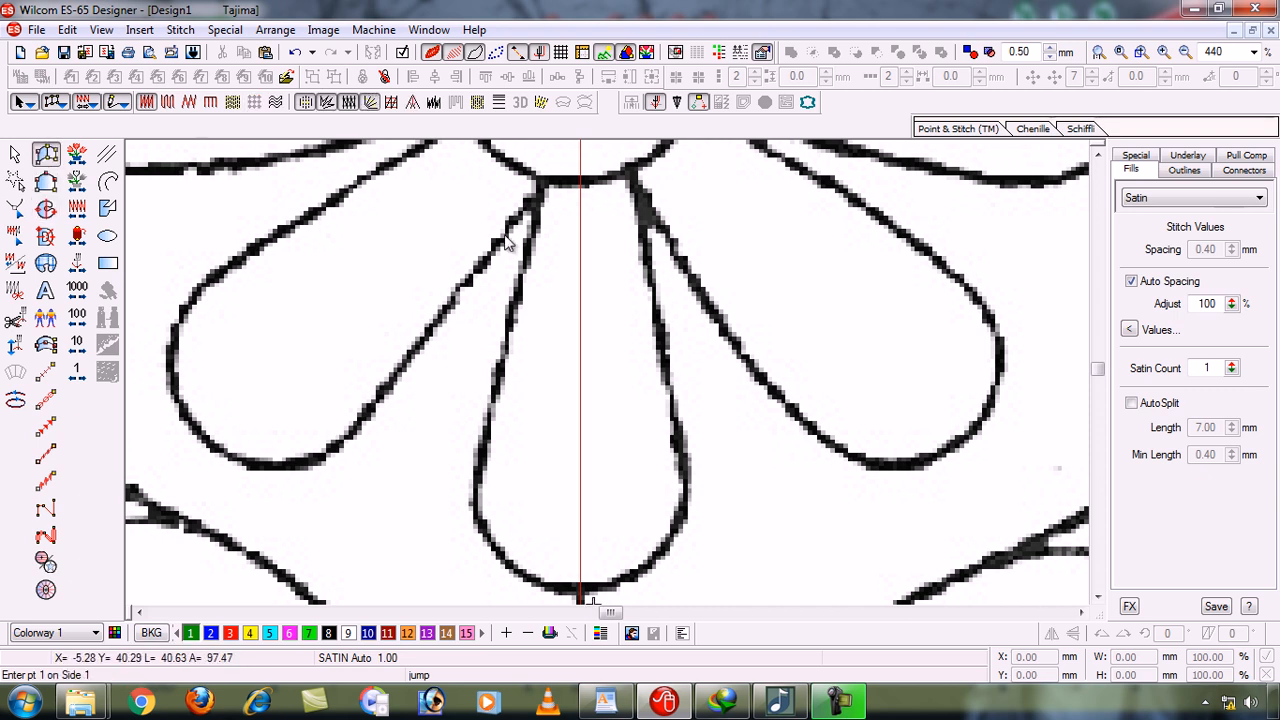
left_click(581, 182)
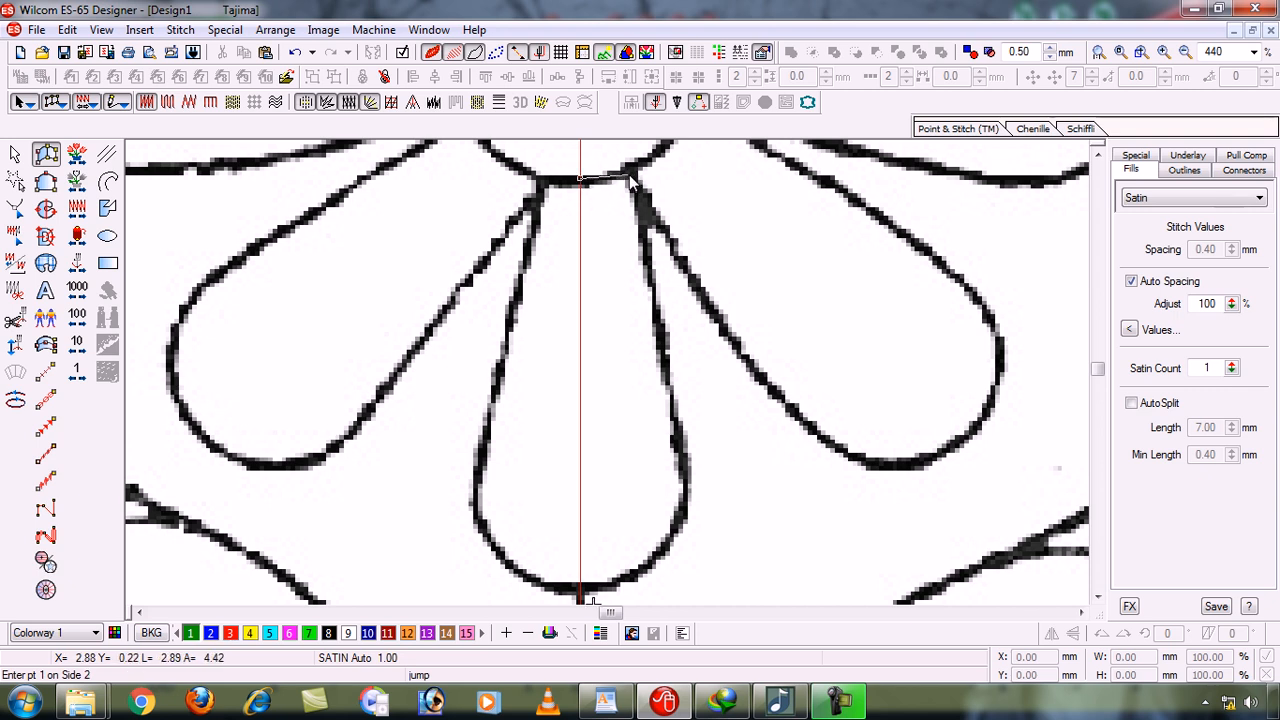
left_click(629, 174)
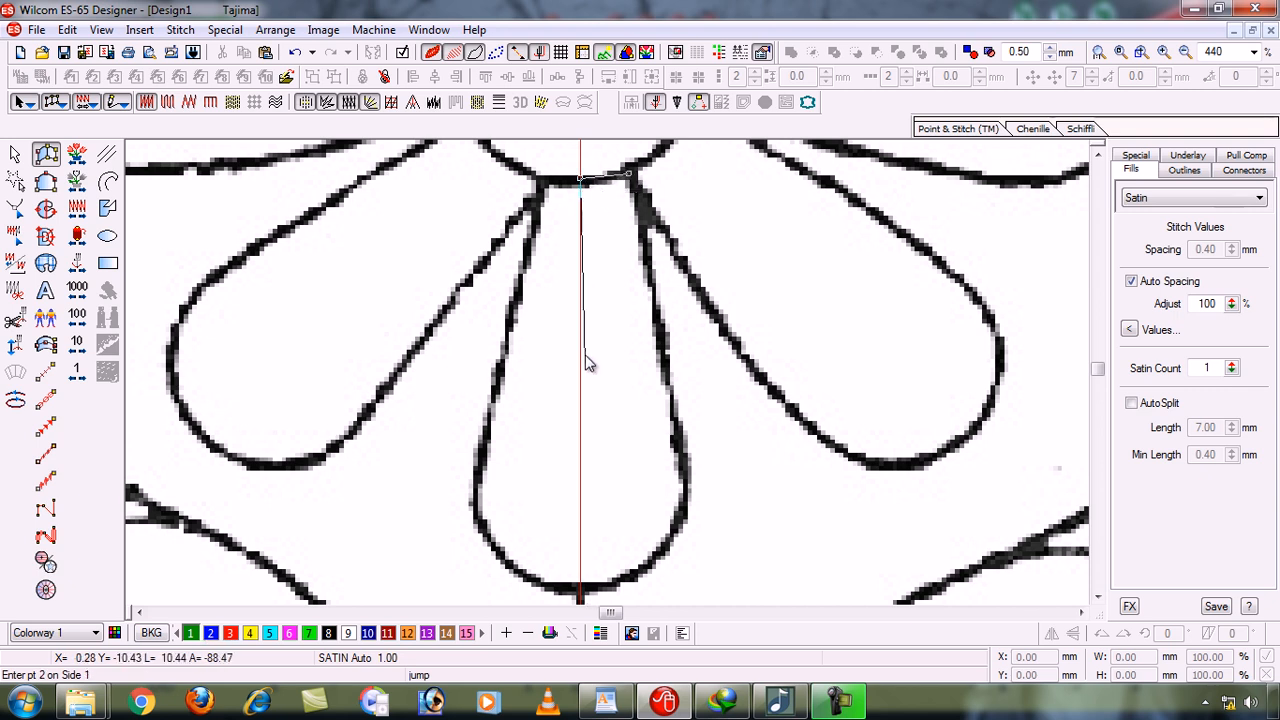
left_click(580, 477)
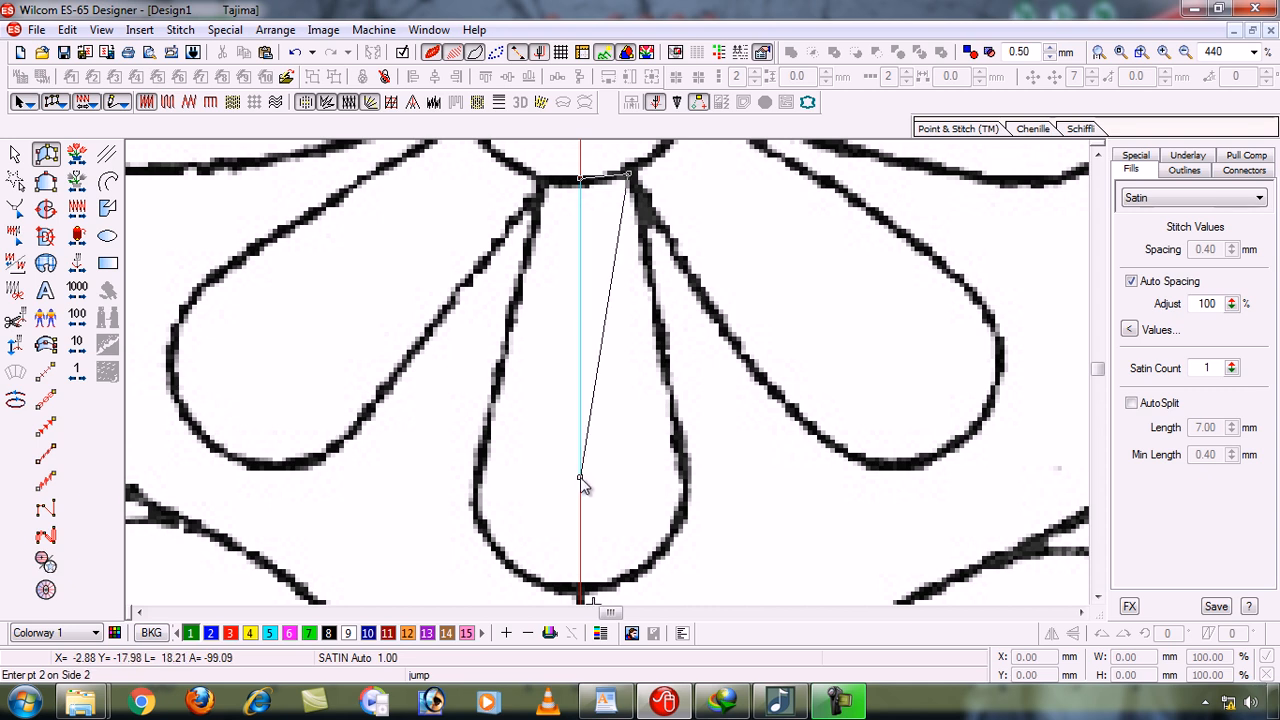
left_click(676, 430)
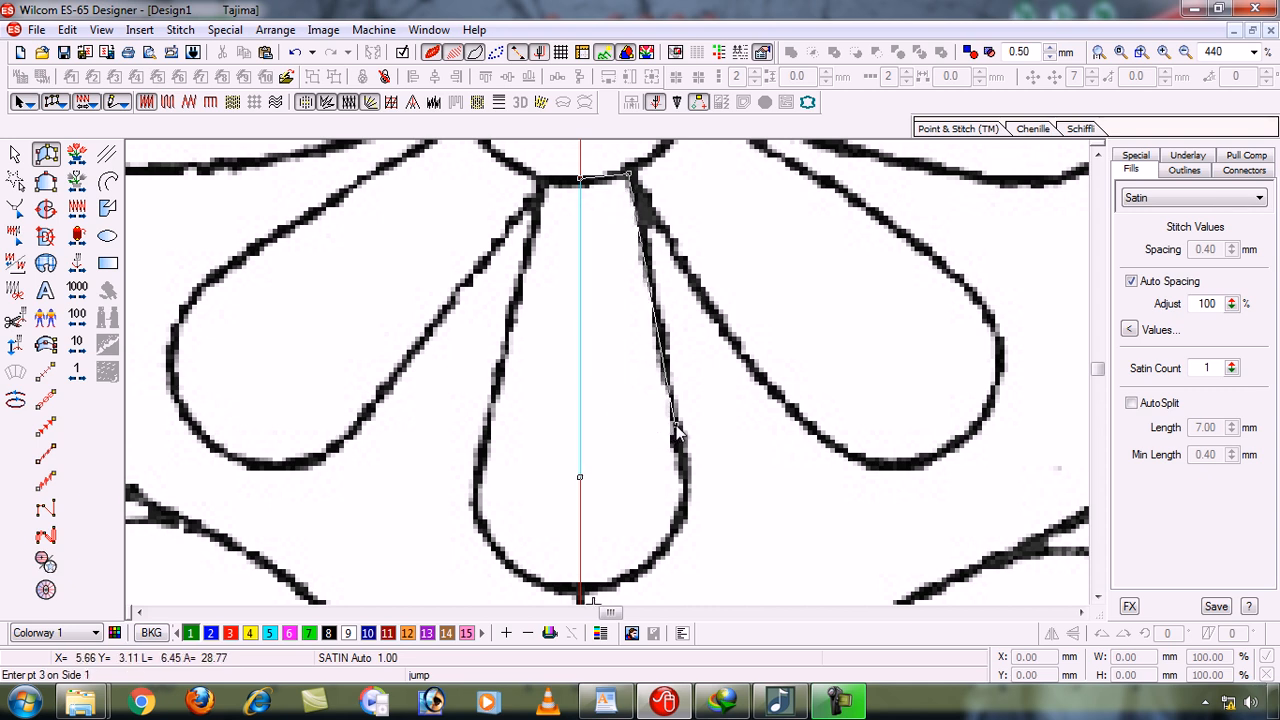
left_click(580, 539)
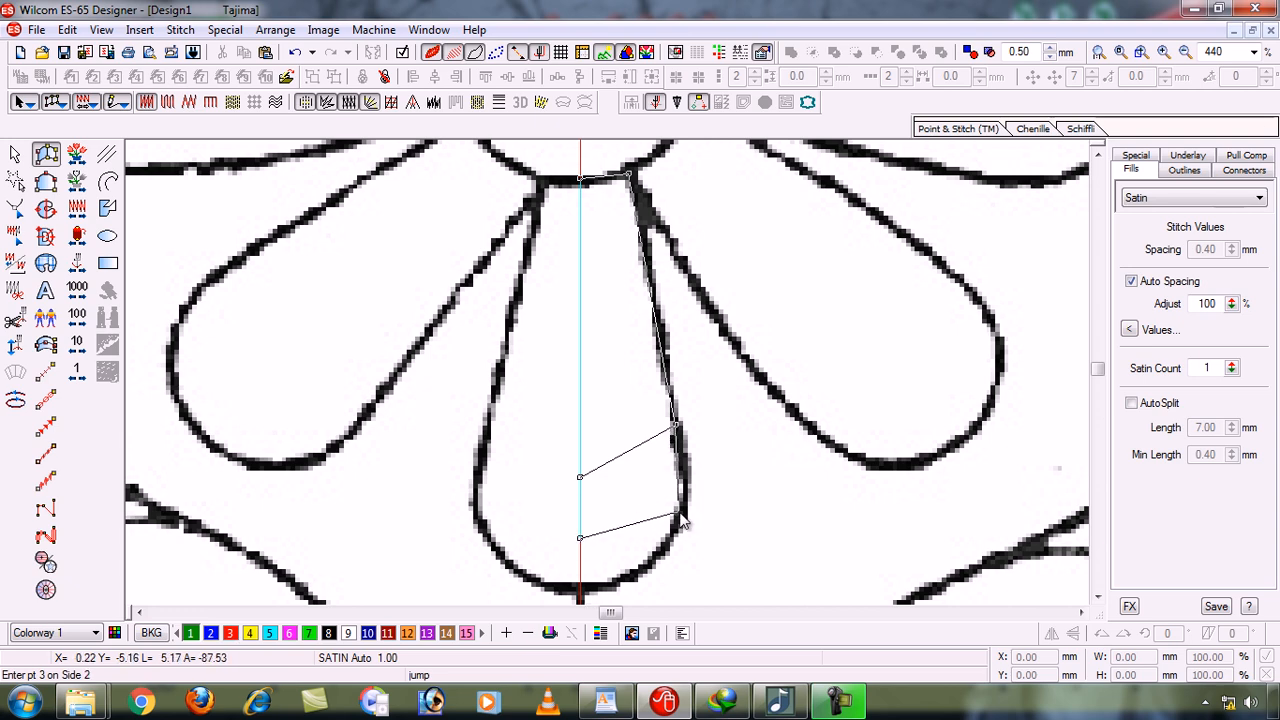
left_click(684, 517)
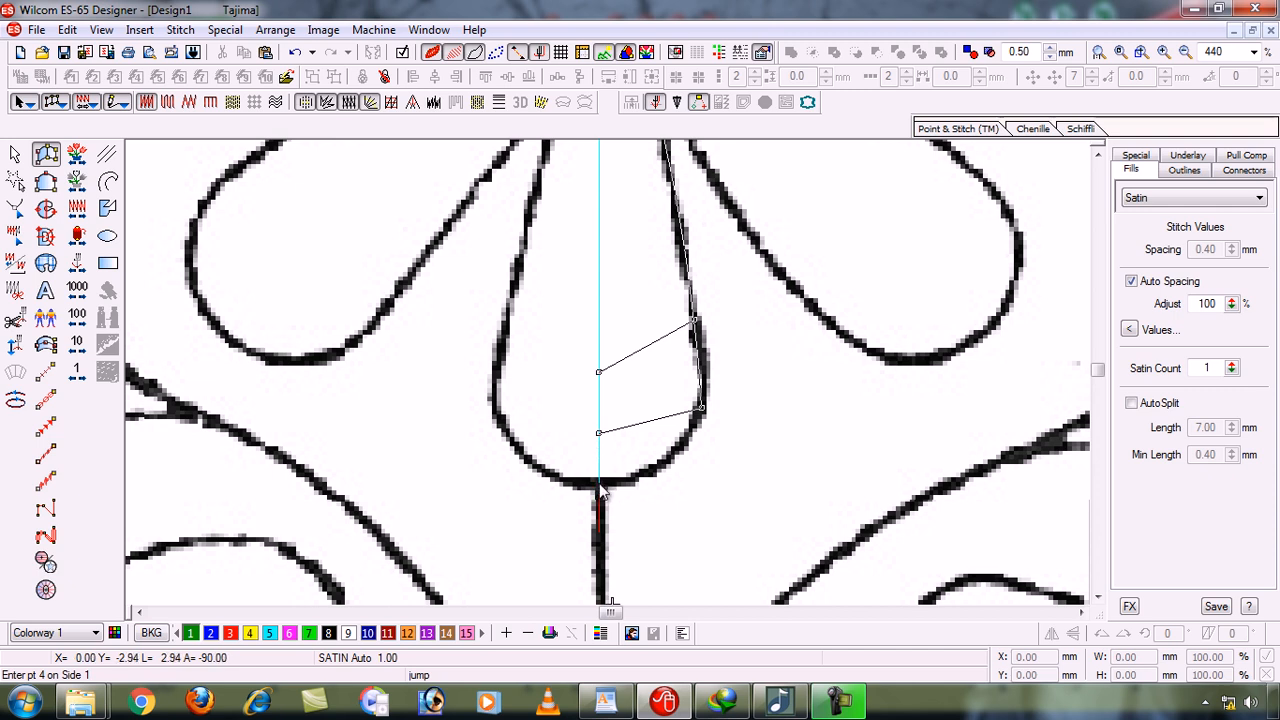
left_click(598, 486)
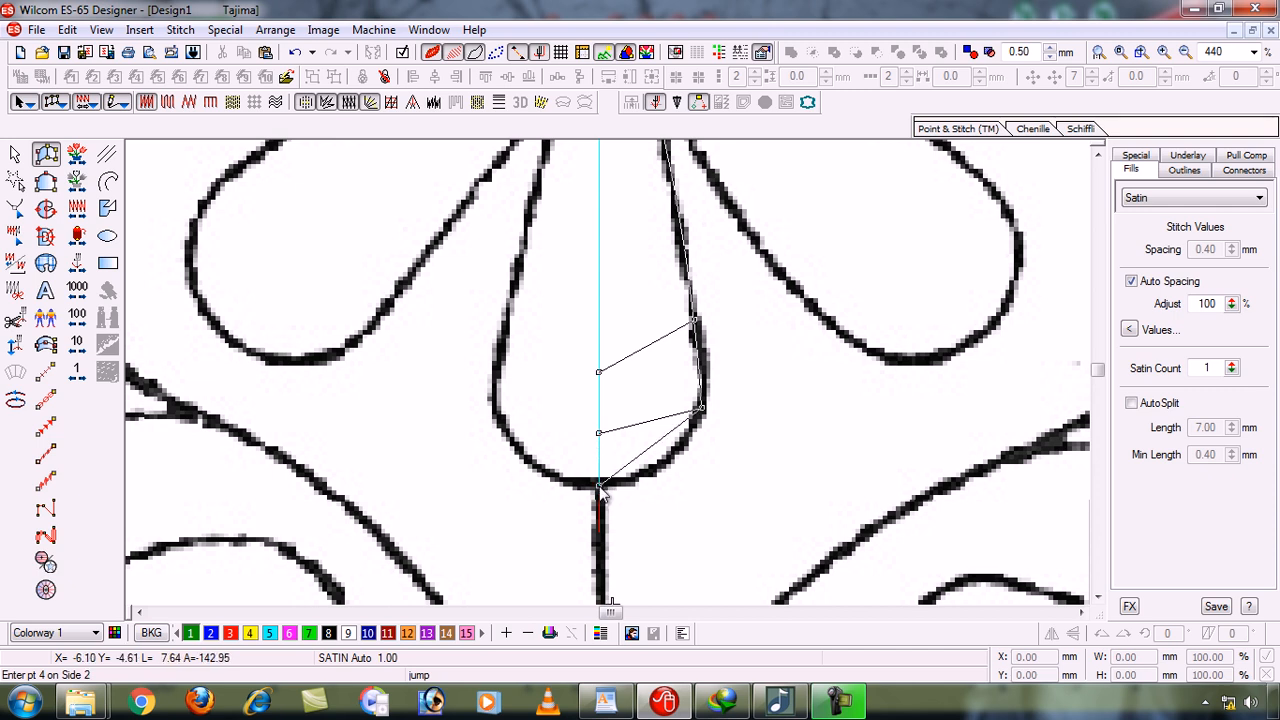
left_click(667, 468)
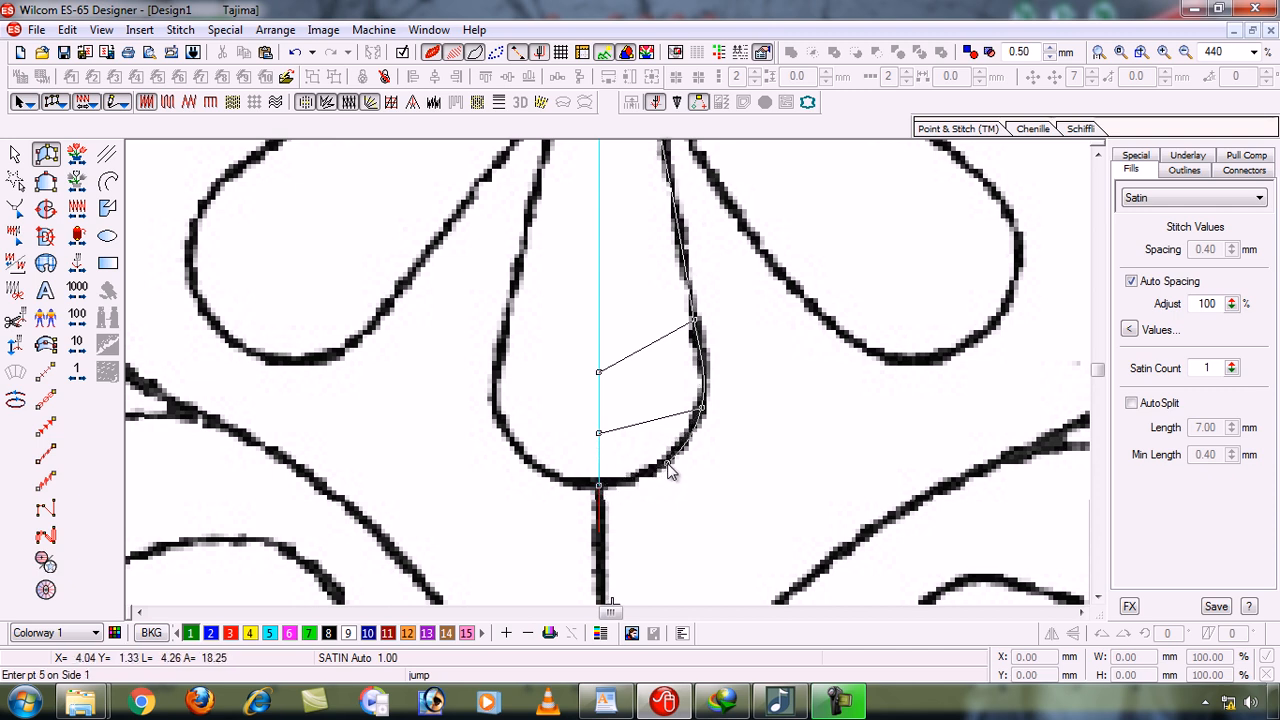
key("Return")
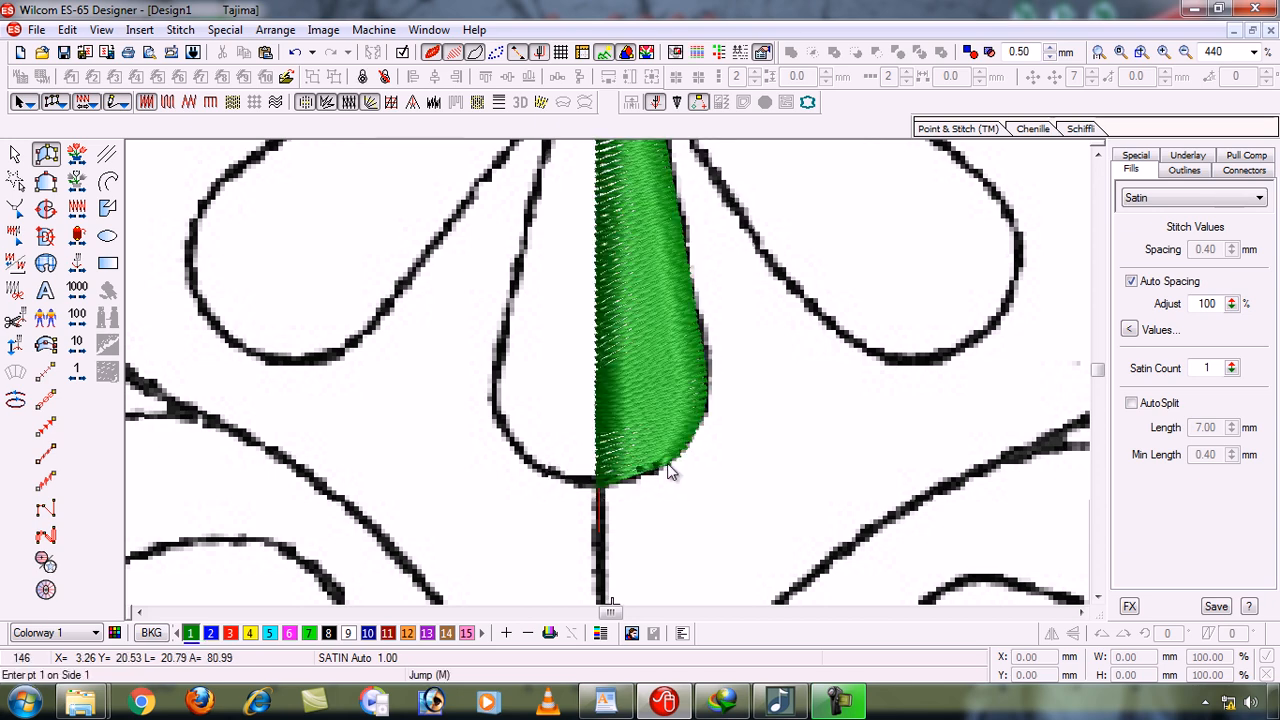
Reshape the half-petal column with the background image hidden, adding a control point on the upper outer edge and moving it slightly outward
key("shift+z")
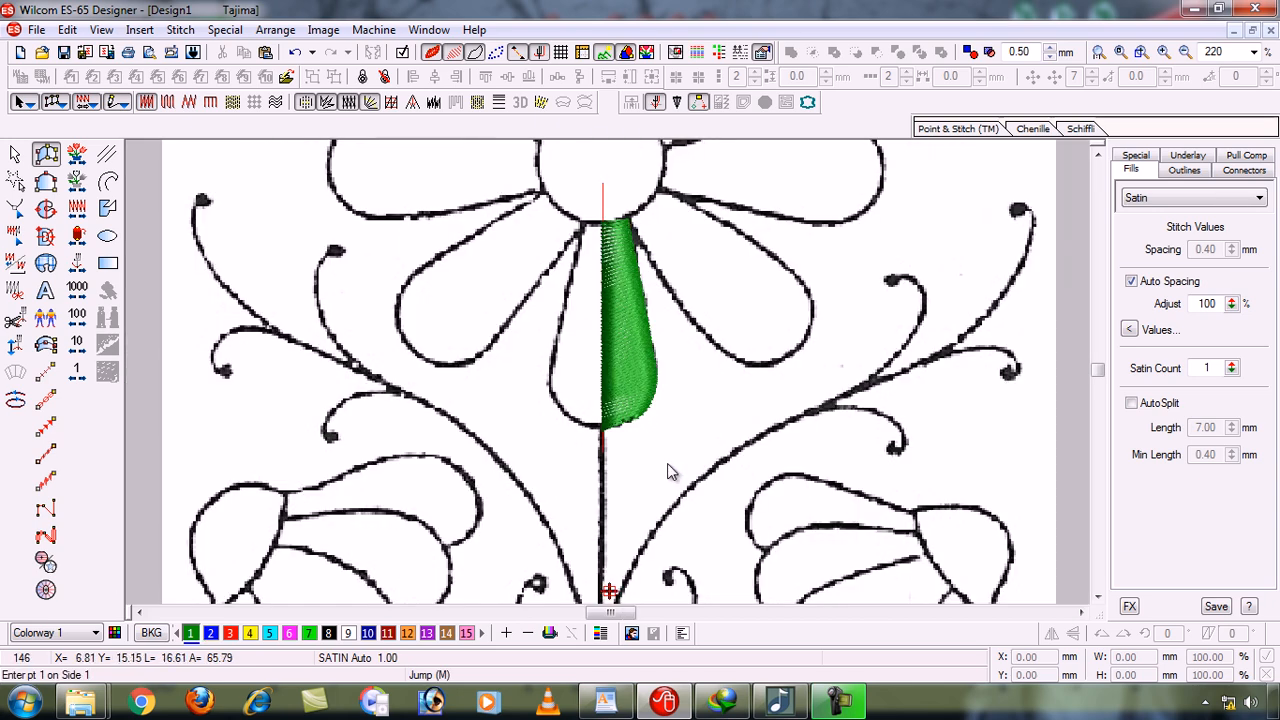
key("b")
left_click_drag(555, 222, 680, 446)
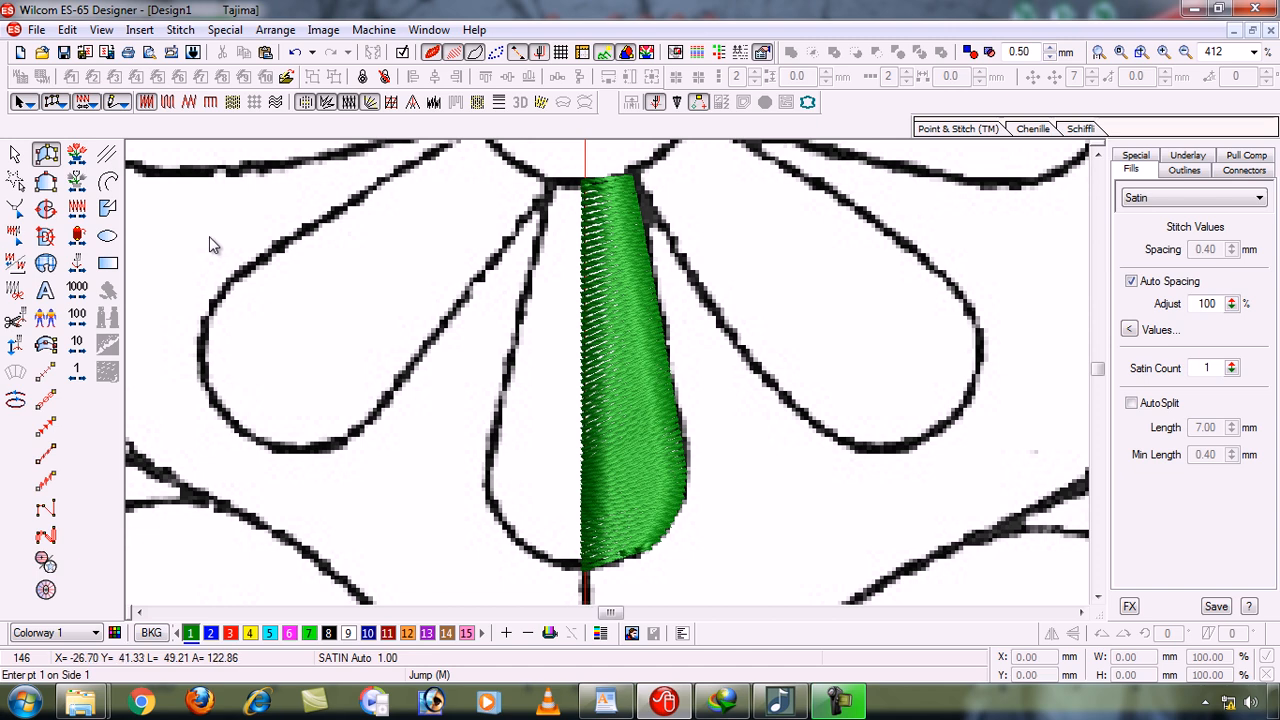
left_click(15, 153)
left_click(15, 207)
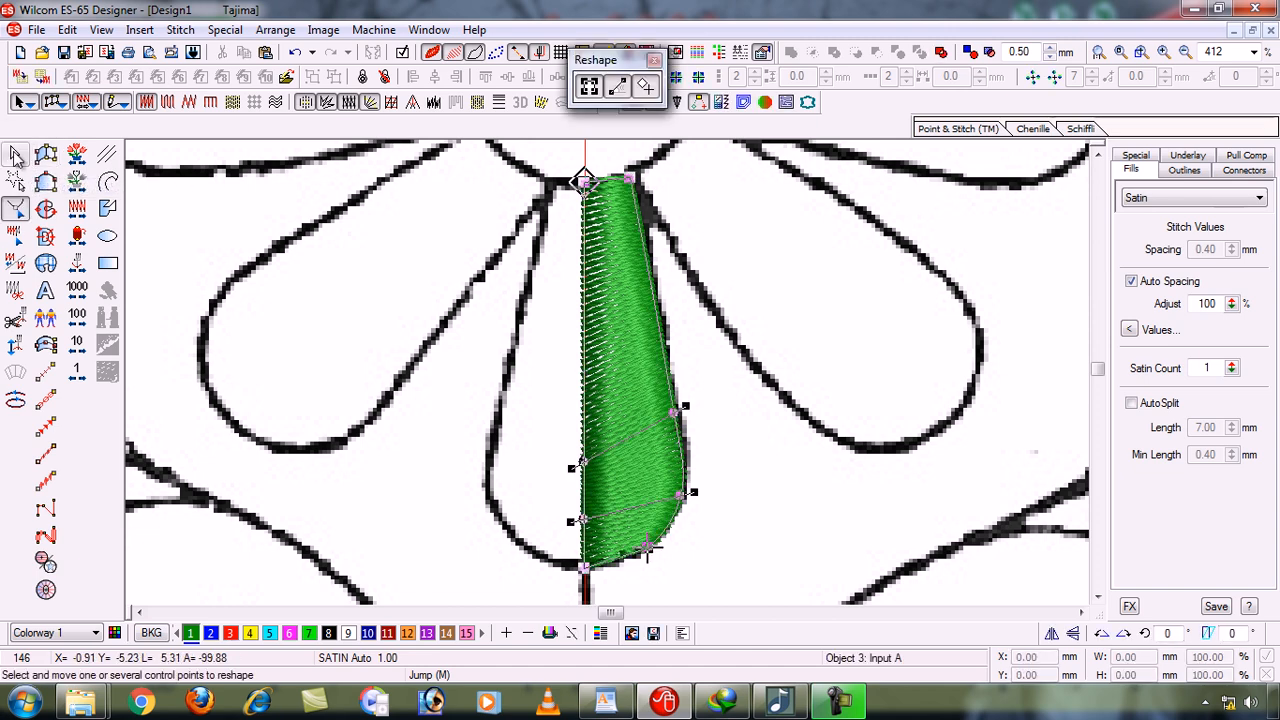
key("d")
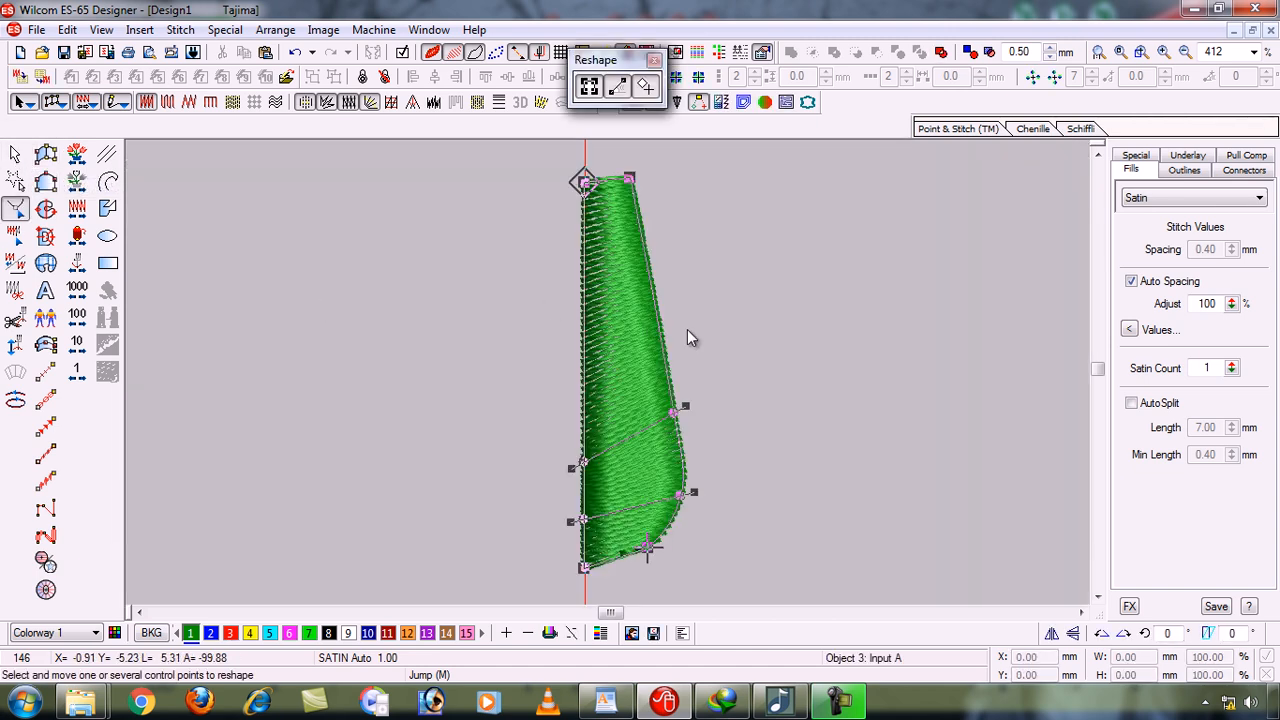
left_click(655, 281, "ctrl")
left_click_drag(655, 282, 659, 282)
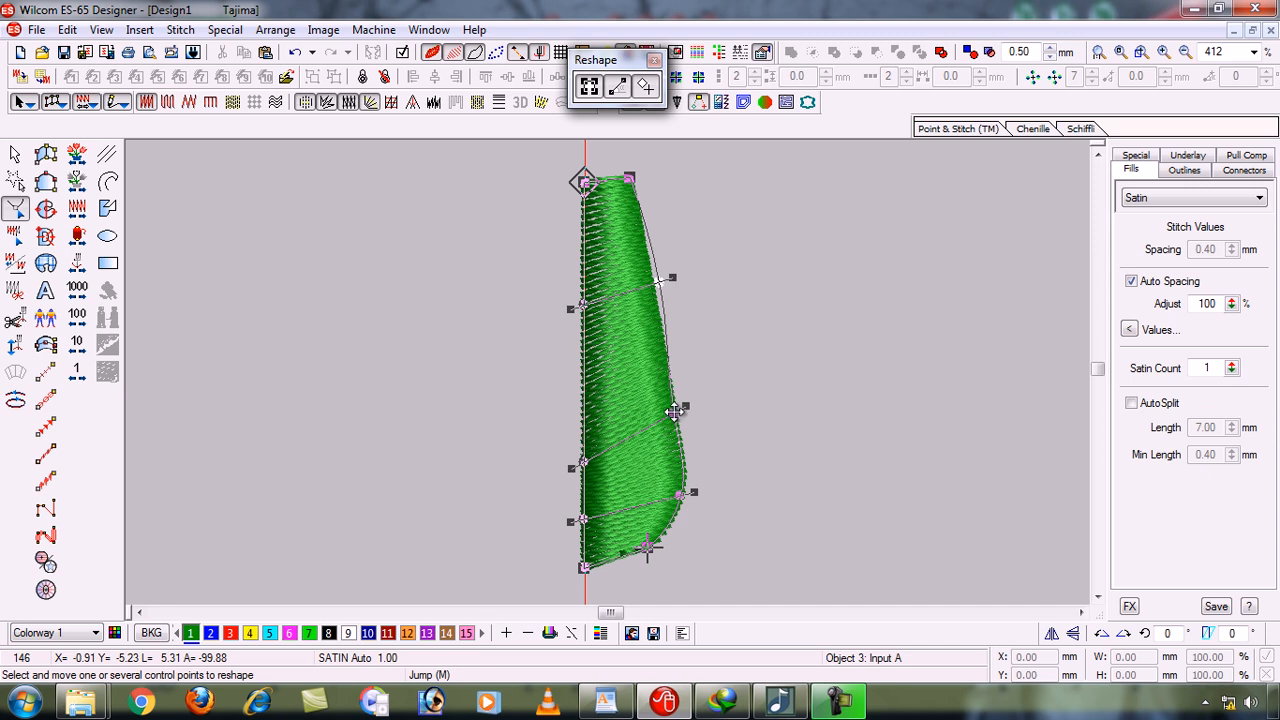
Move the outer edge's control points slightly outward to round the half petal, and show the background image again
left_click_drag(677, 408, 682, 410)
left_click_drag(680, 495, 684, 496)
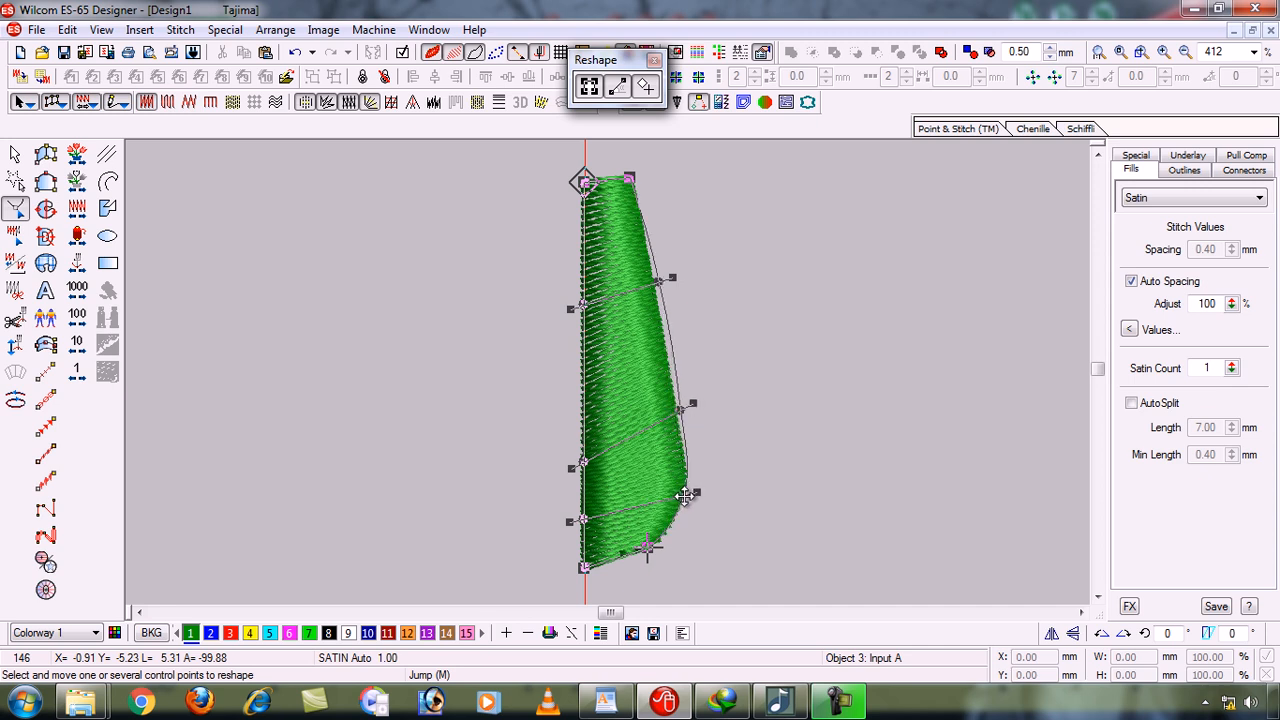
left_click_drag(687, 408, 686, 411)
left_click_drag(662, 284, 663, 286)
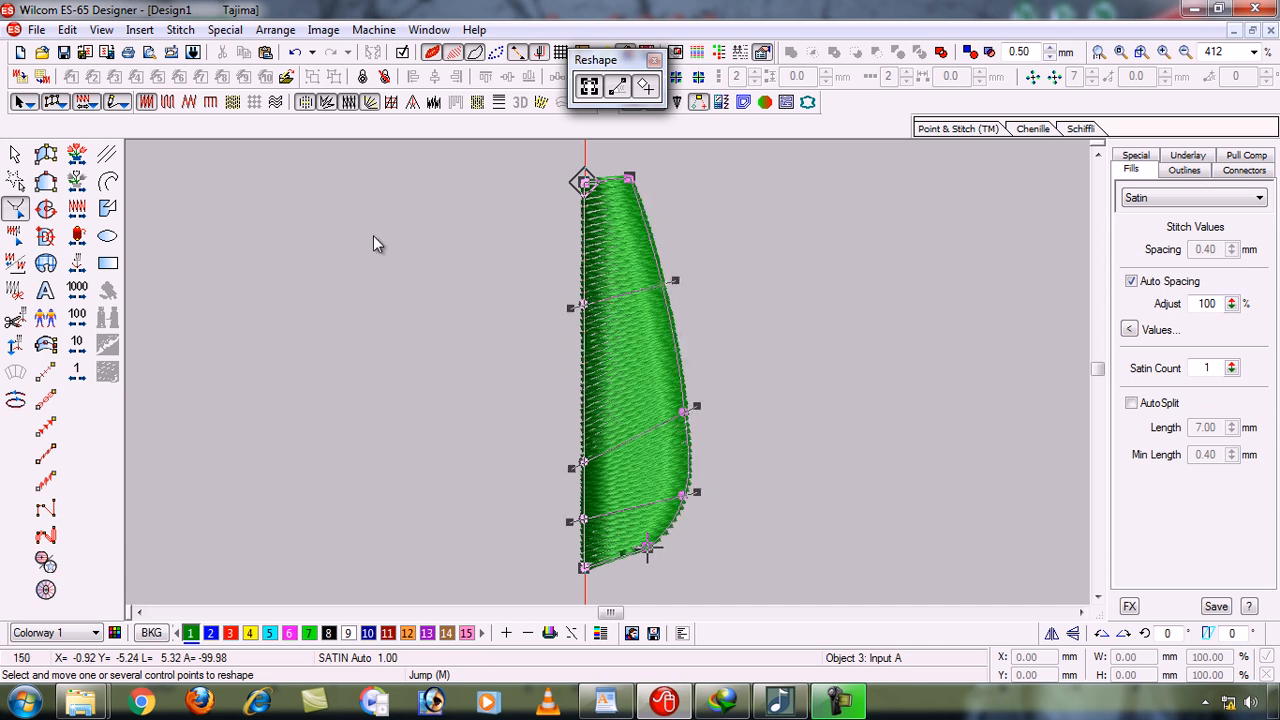
key("d")
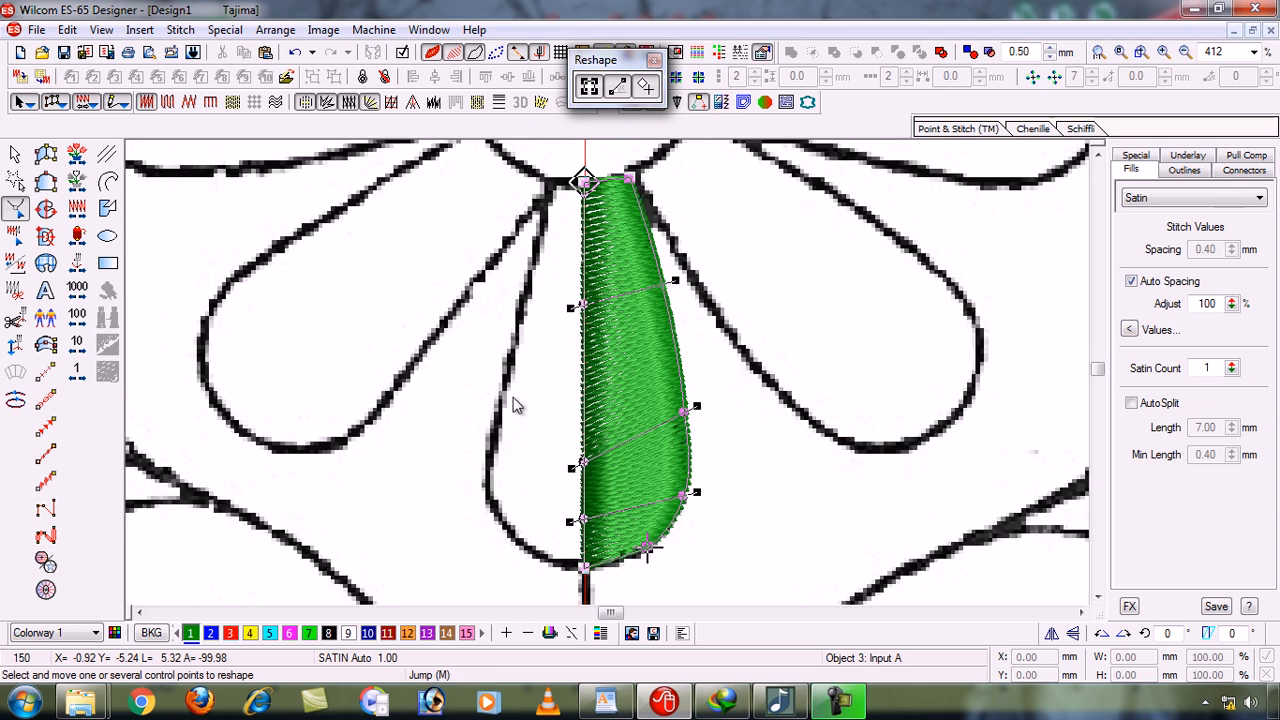
key("Escape")
Move the half-petal fill sideways off the petal, undo the move and deselect the fill
left_click(648, 420)
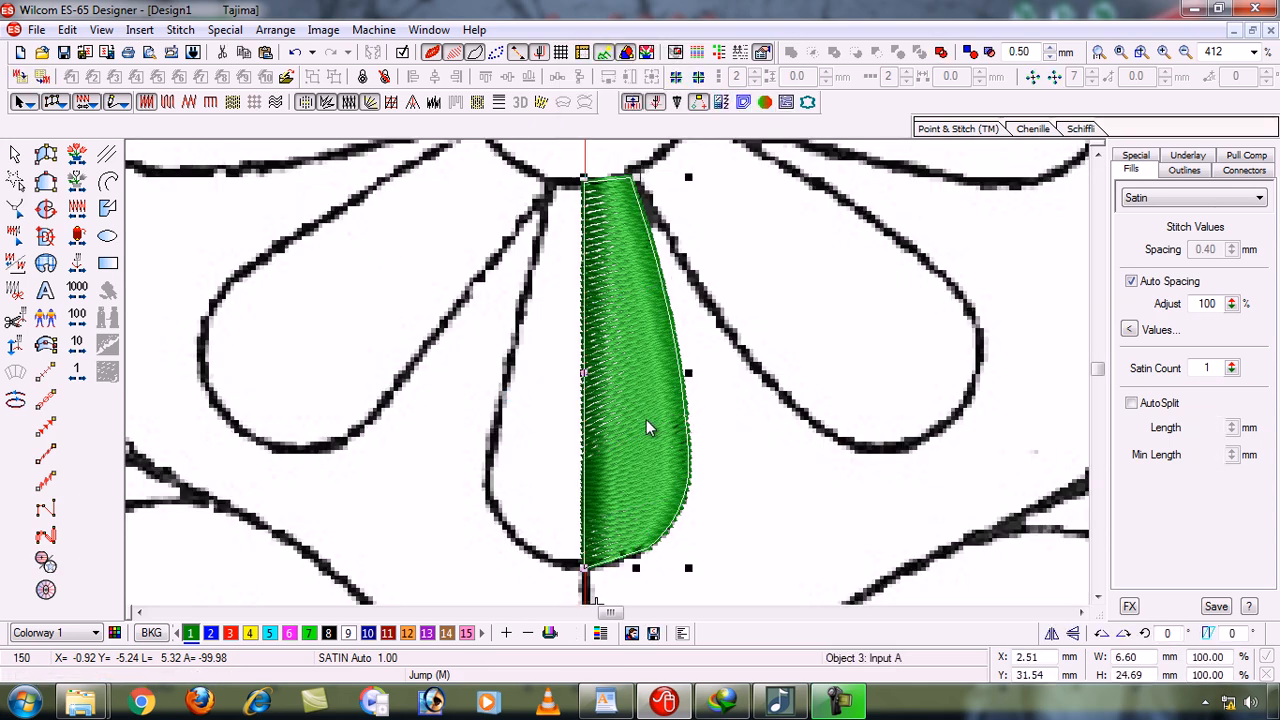
left_click_drag(773, 415, 772, 415)
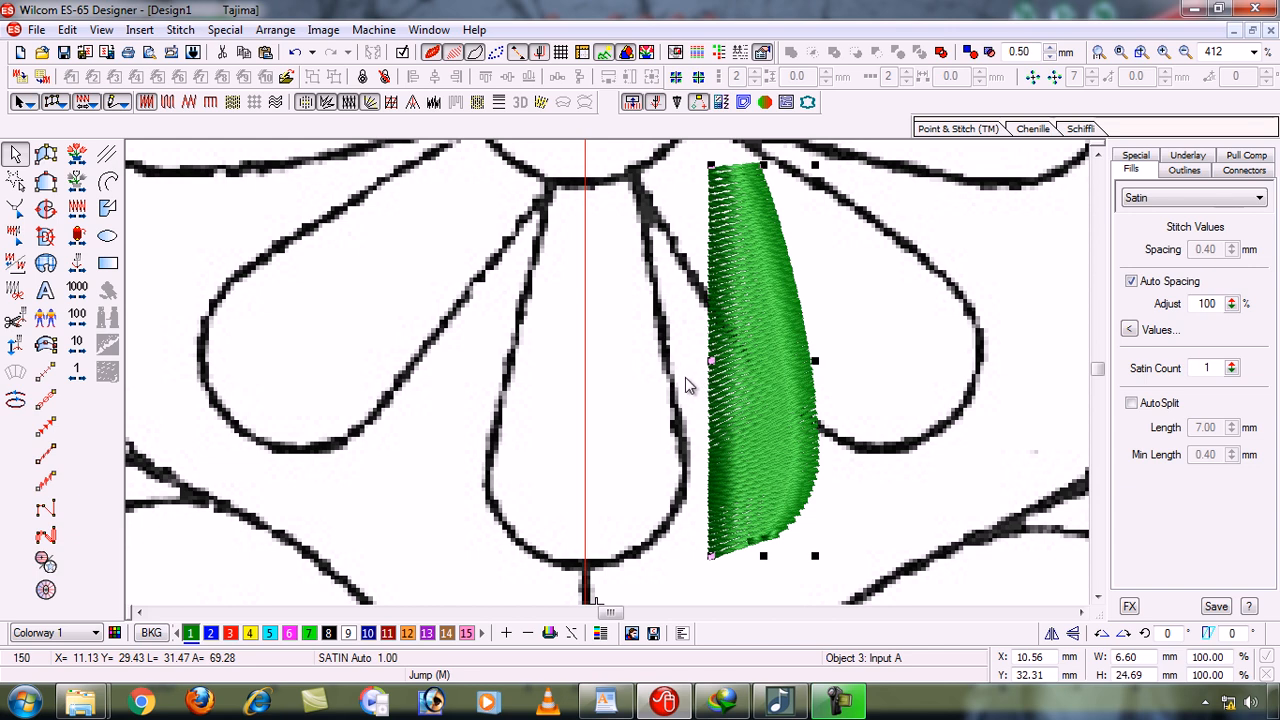
key("ctrl+z")
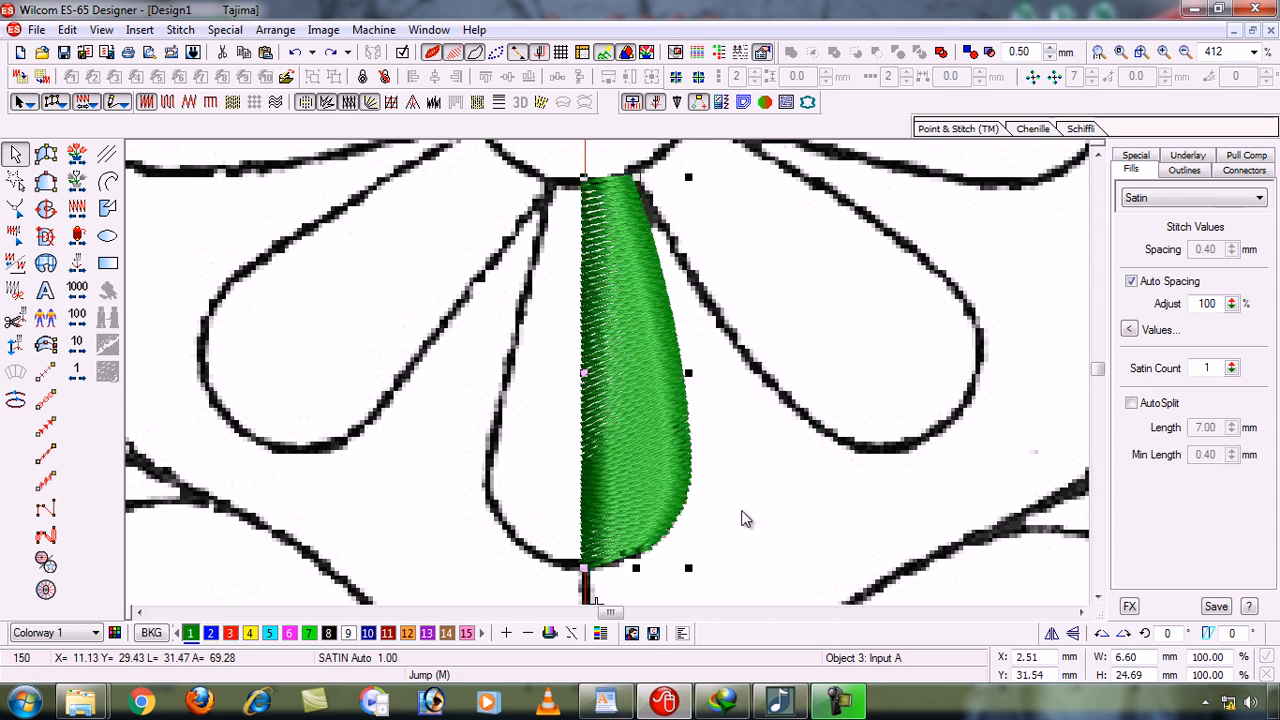
left_click(741, 514)
Try a Tatami fill on the half petal, return it to Satin without auto spacing, and set the stitch spacing to 0.30 mm
left_click(645, 437)
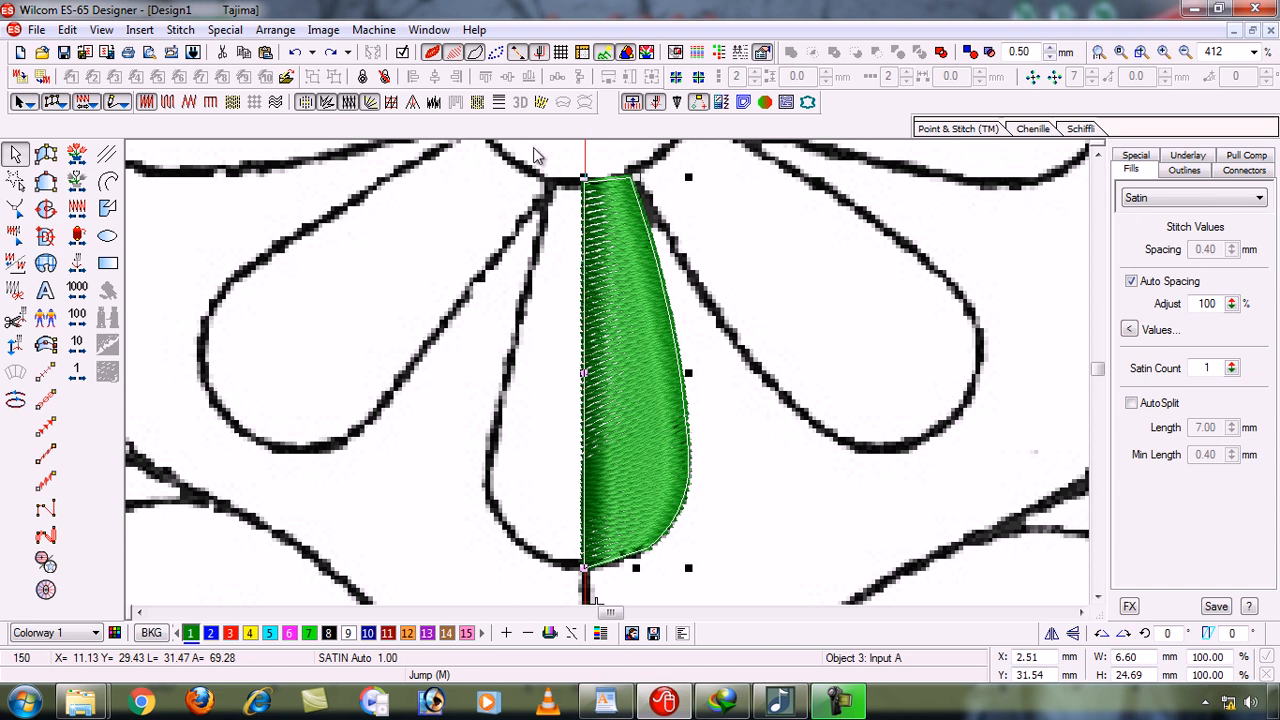
left_click(167, 104)
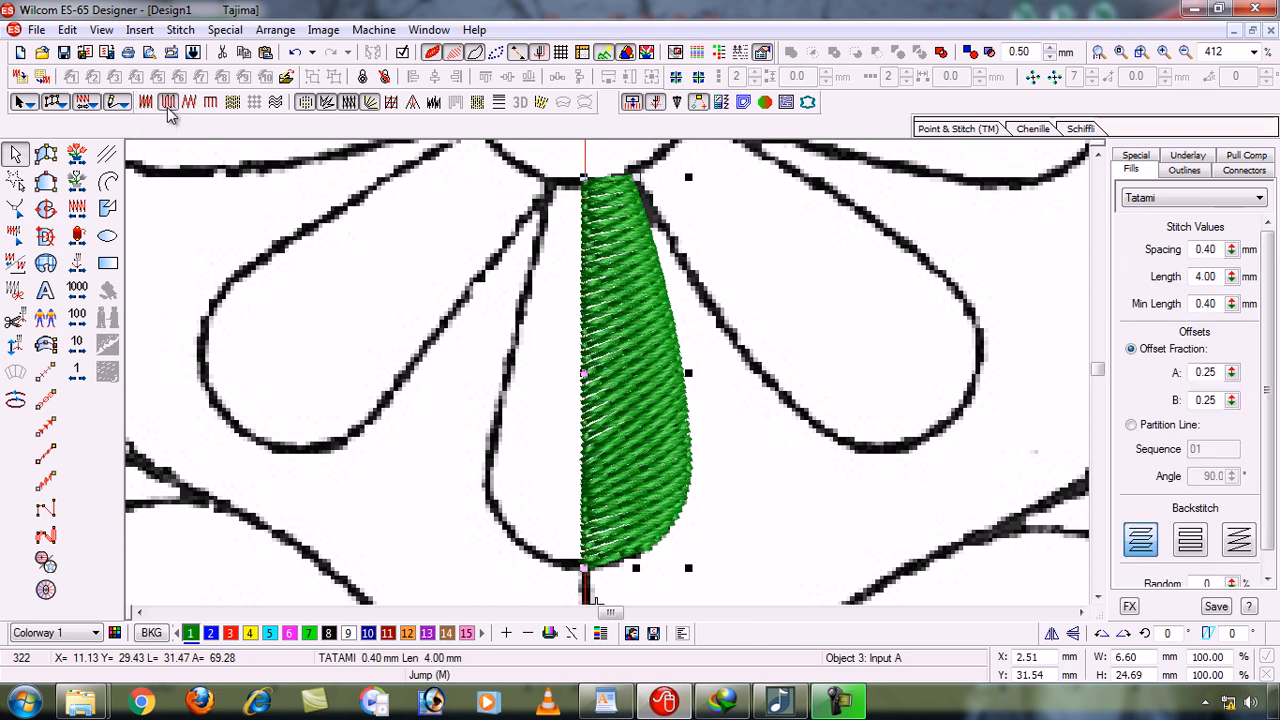
left_click(150, 103)
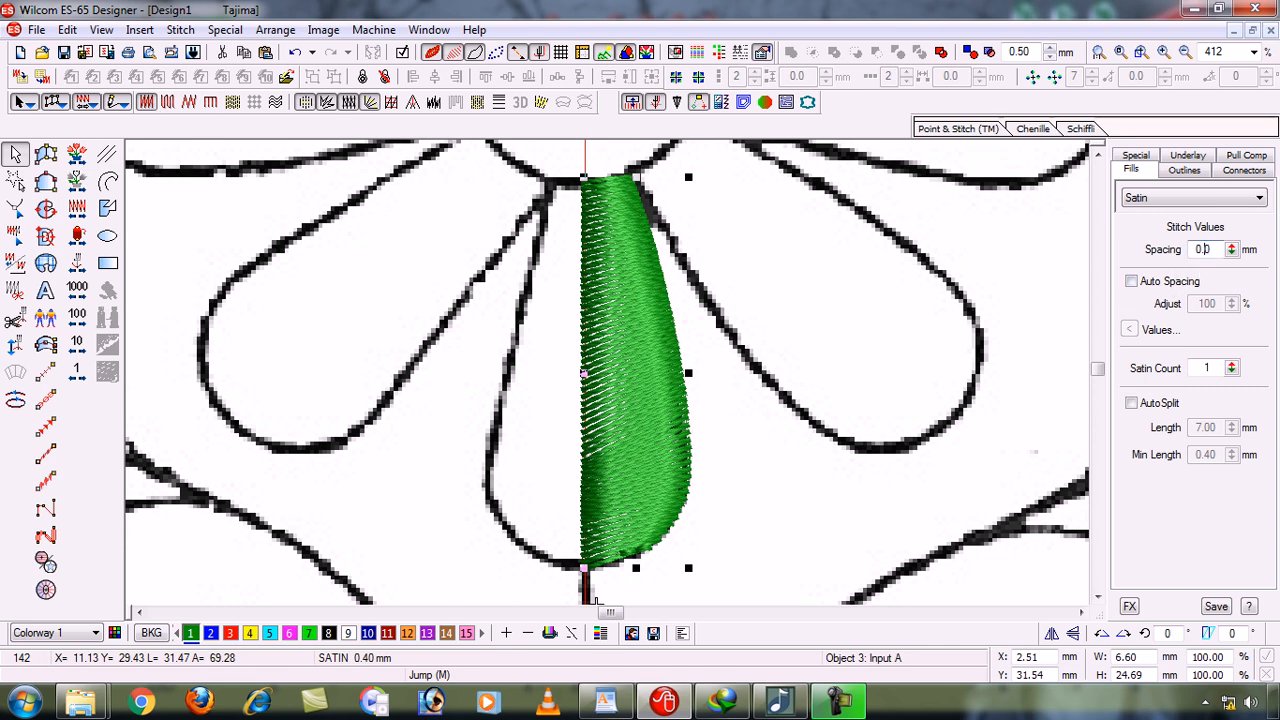
type("3")
key("Return")
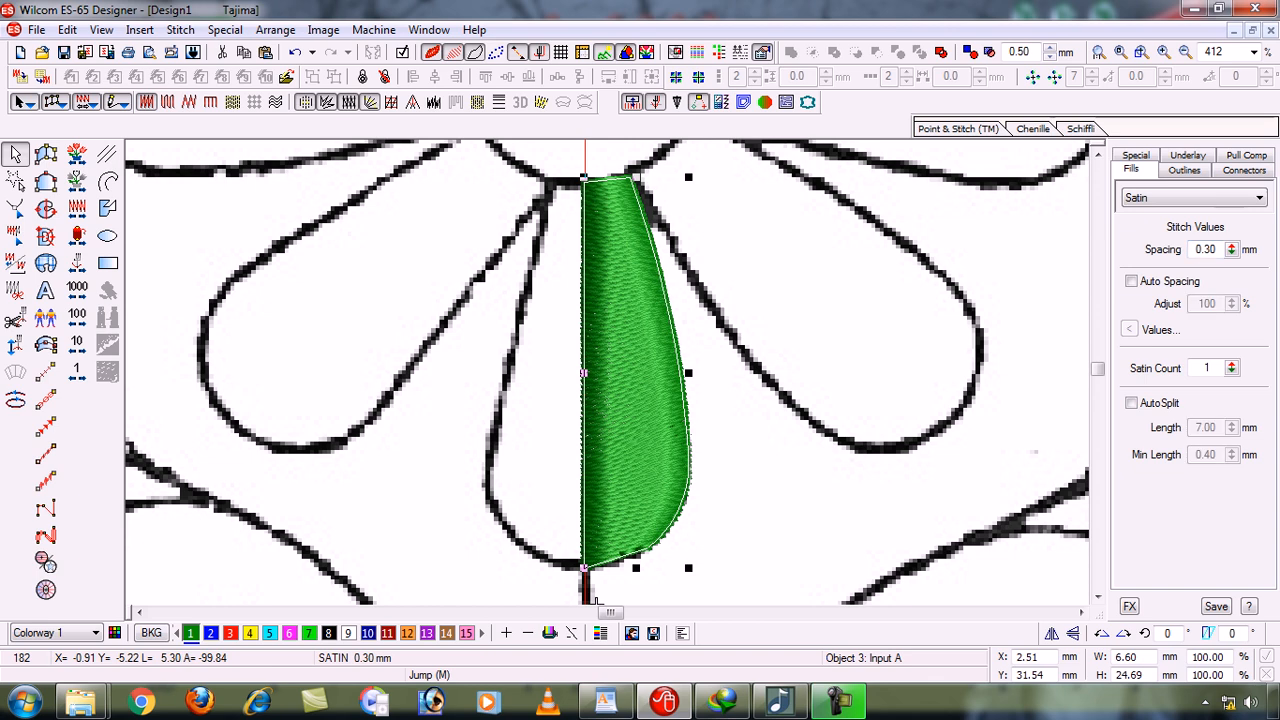
Duplicate the half-petal fill and mirror the copy horizontally
left_click(791, 499)
left_click(643, 417)
left_click(1052, 634)
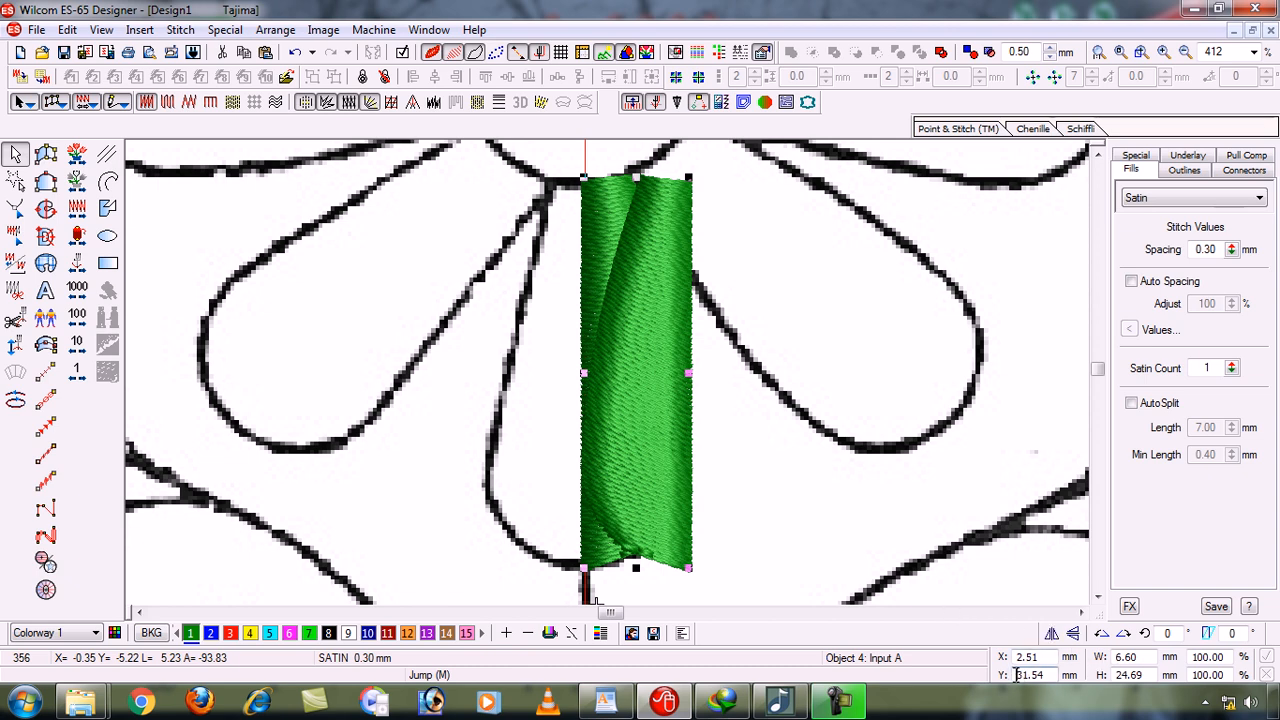
Undo the vertical position change of the mirrored copy and set its X position to -2.51 mm
key("ctrl+z")
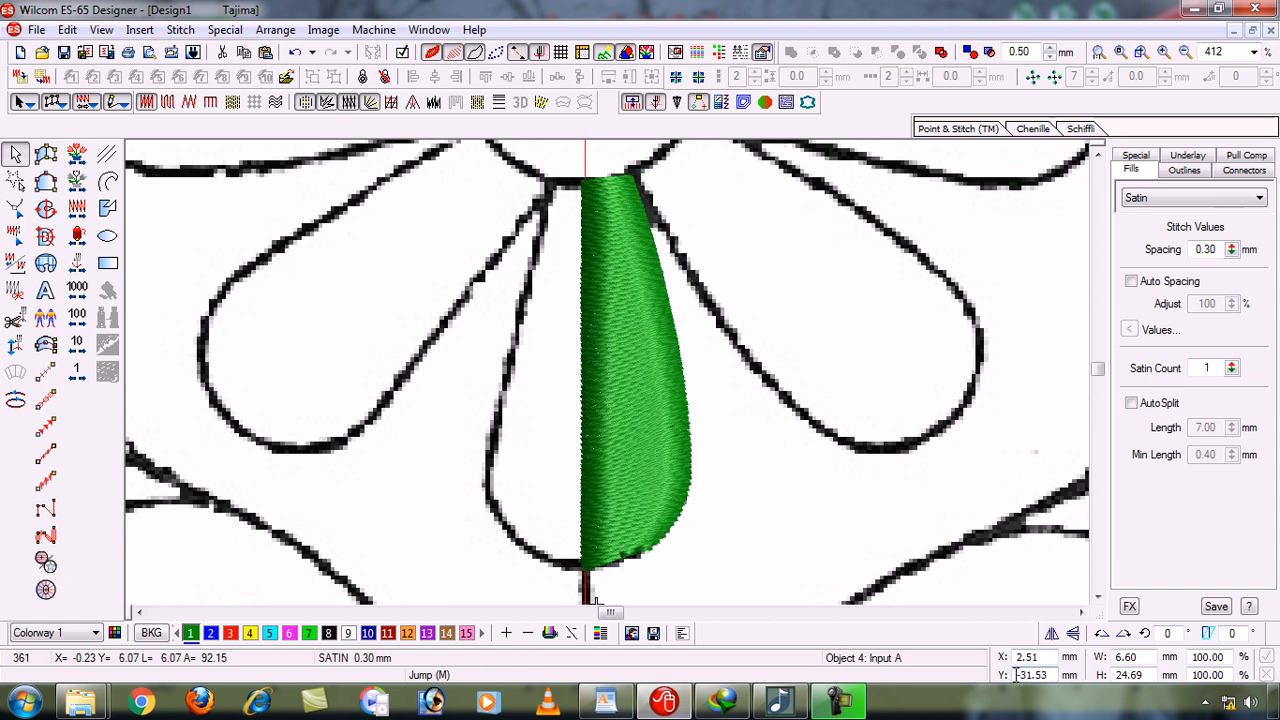
key("ctrl+z")
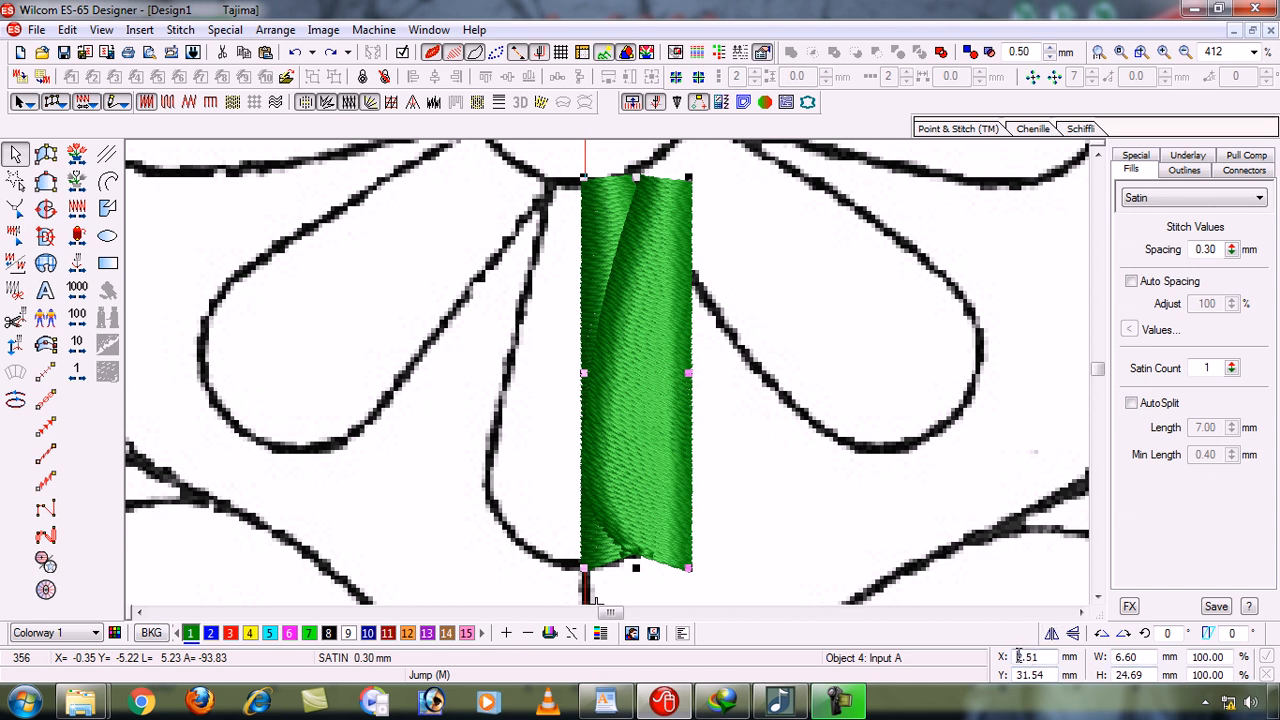
left_click(1018, 655)
type("-")
key("Return")
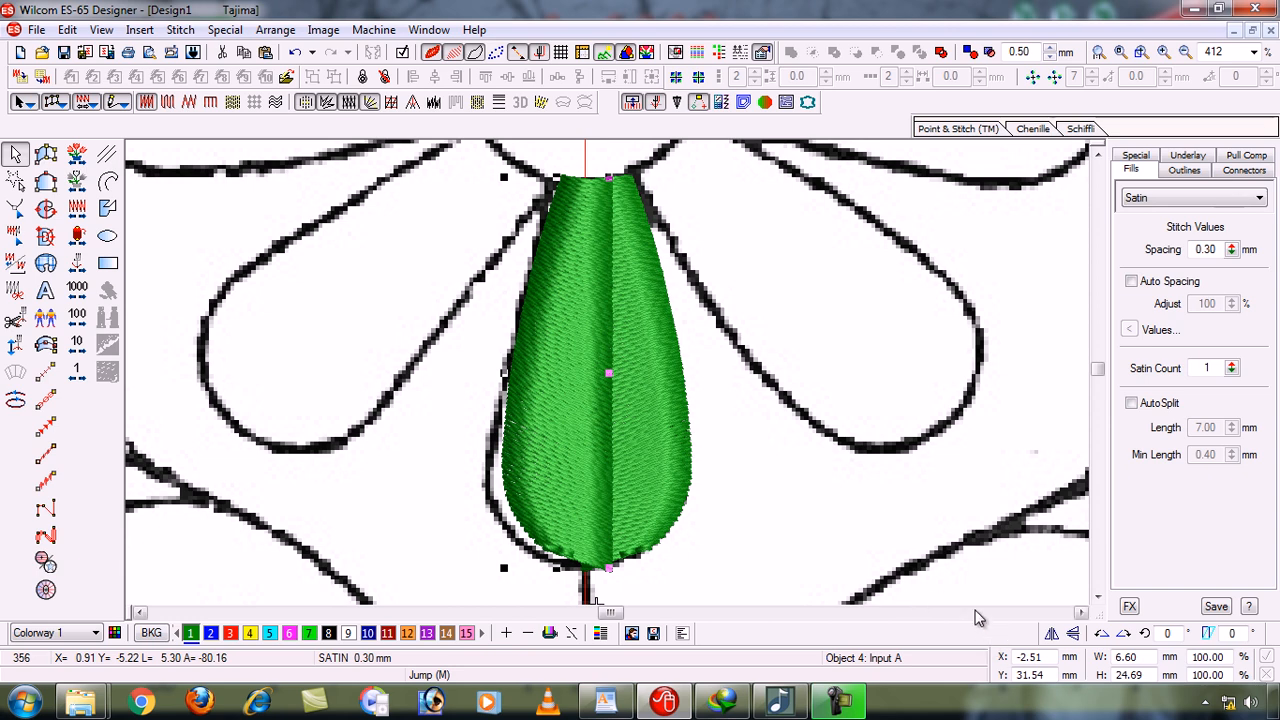
Nudge the mirrored half sideways to X -4.34 mm so its straight edge meets the original half along the guide line, and deselect it
key("Left")
key("Left")
key("Left")
key("Left")
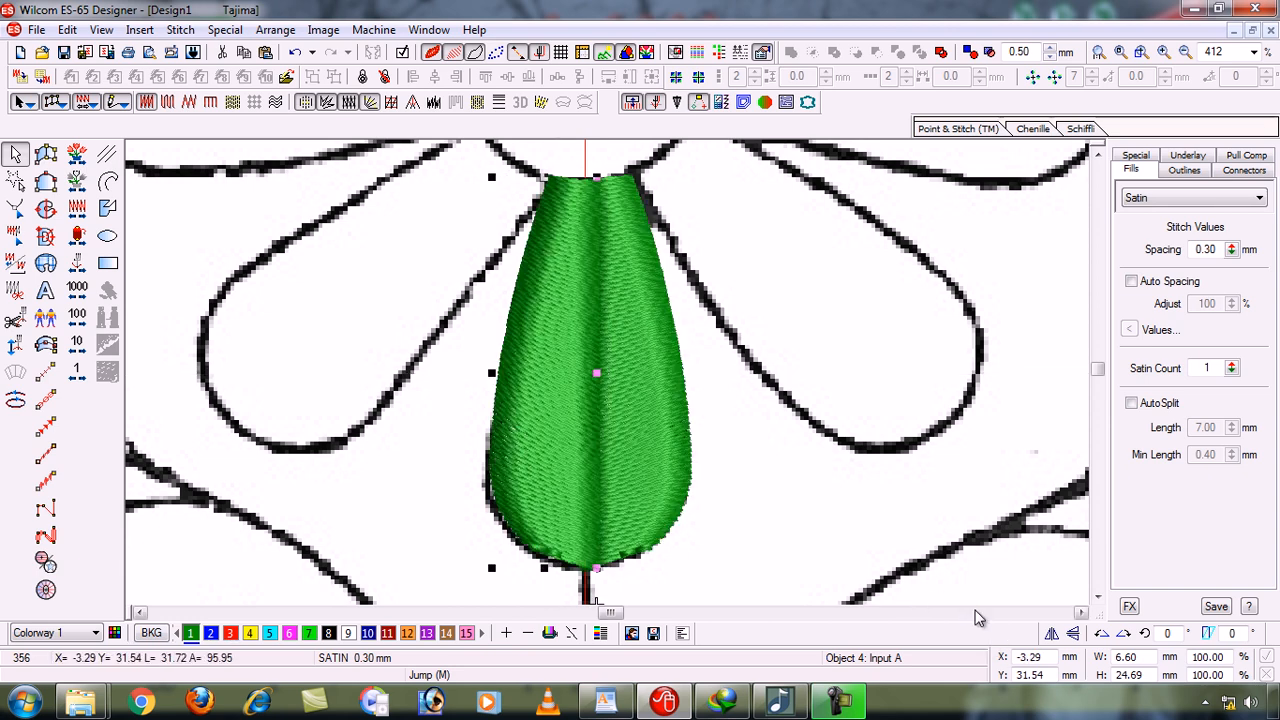
key("Left")
key("Left")
key("Left")
key("Left")
key("Left")
key("Left")
key("Left")
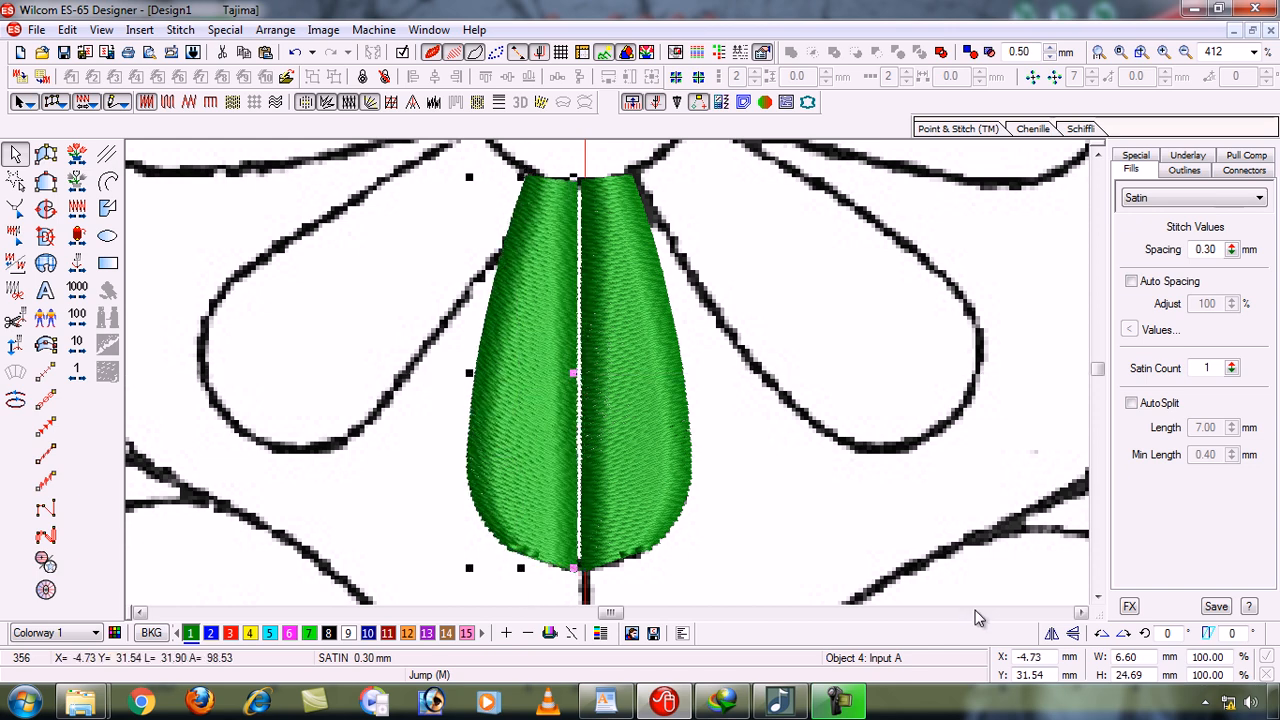
key("Right")
key("Right")
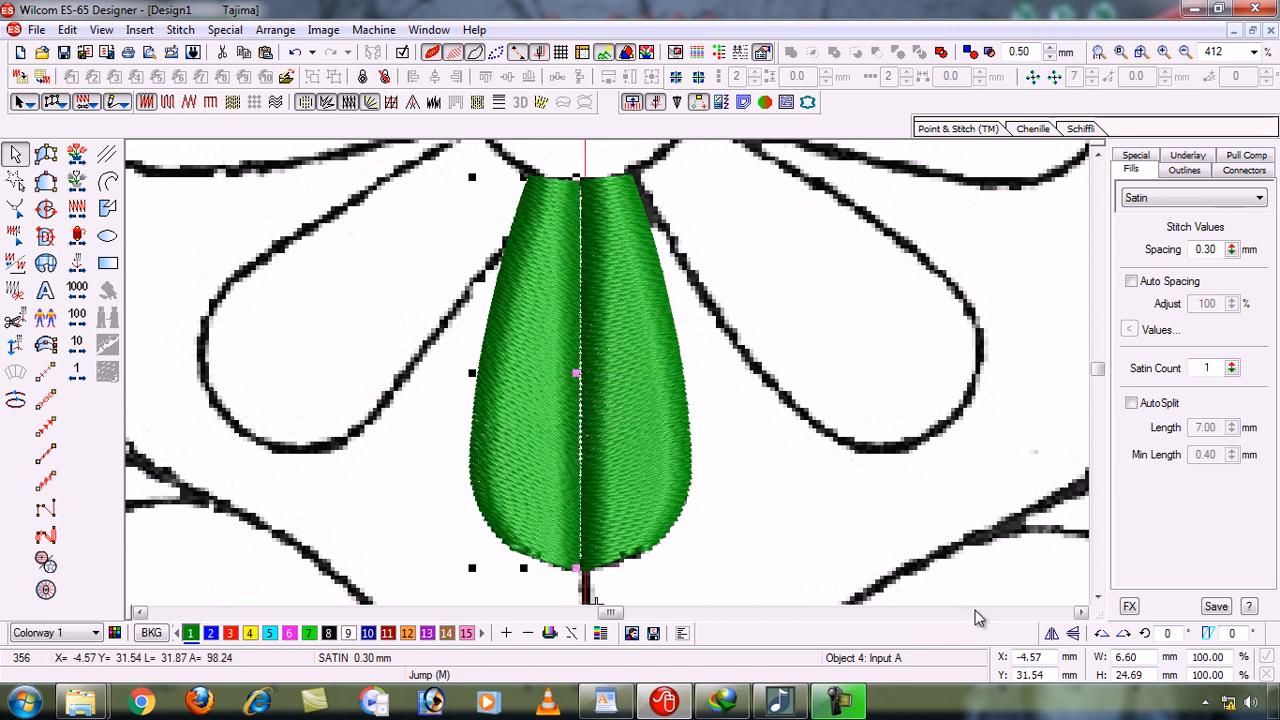
key("Right")
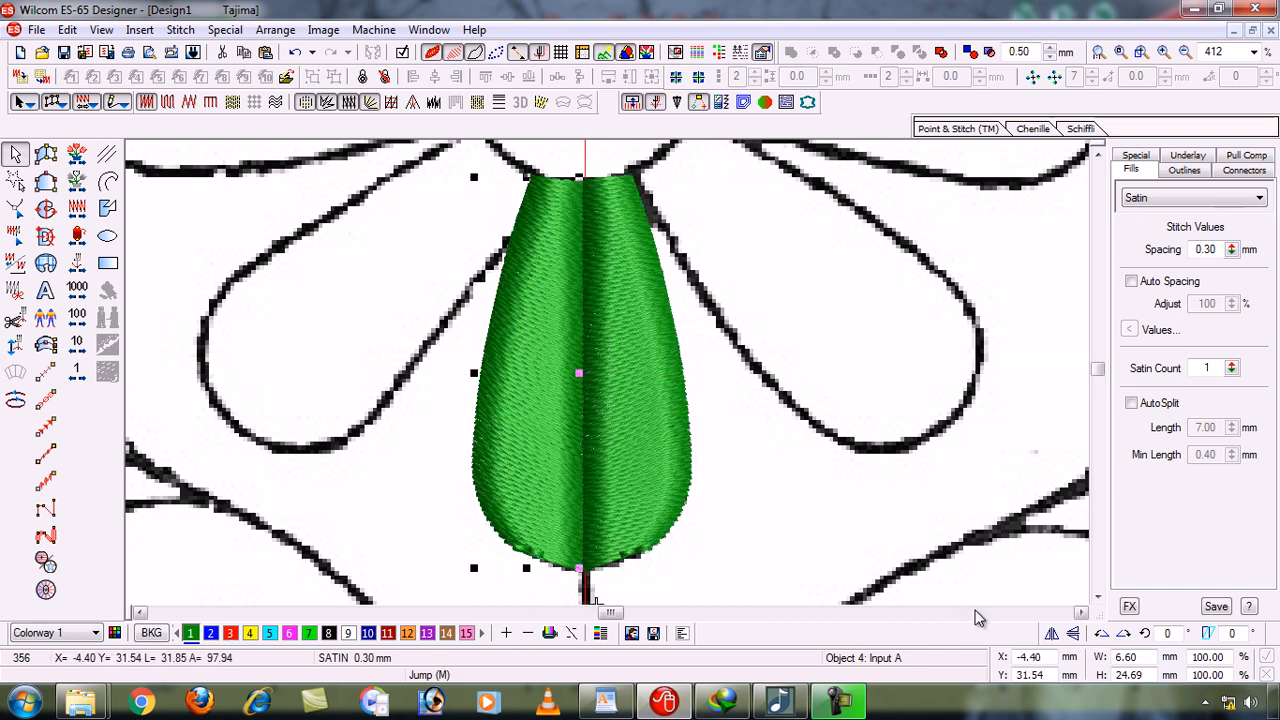
key("Right")
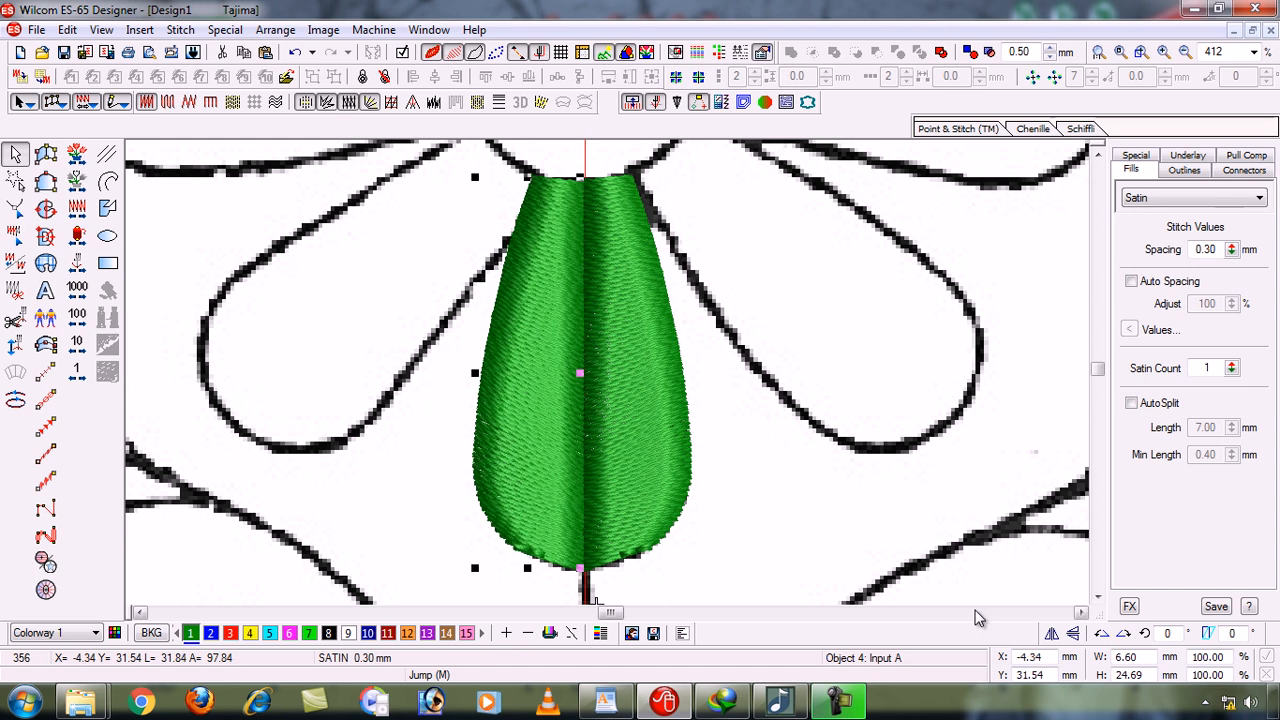
left_click(874, 536)
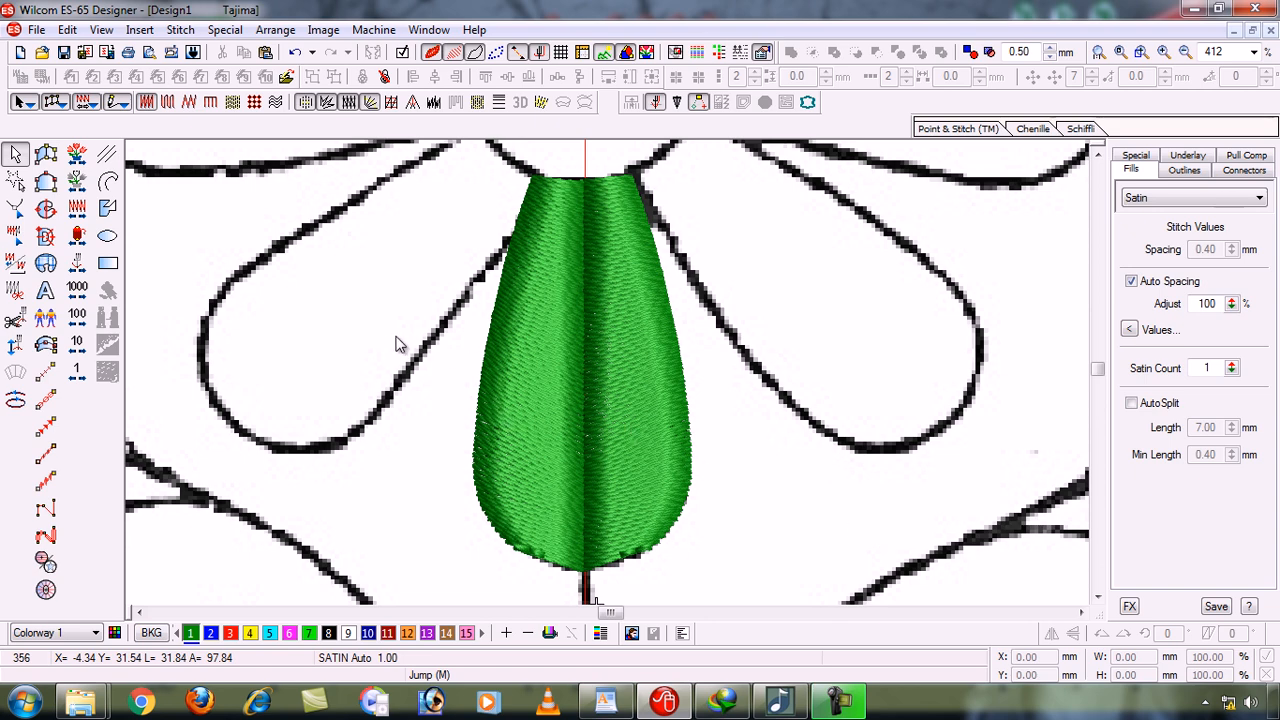
Change both petal halves to a Tatami fill and deselect them
left_click(540, 370)
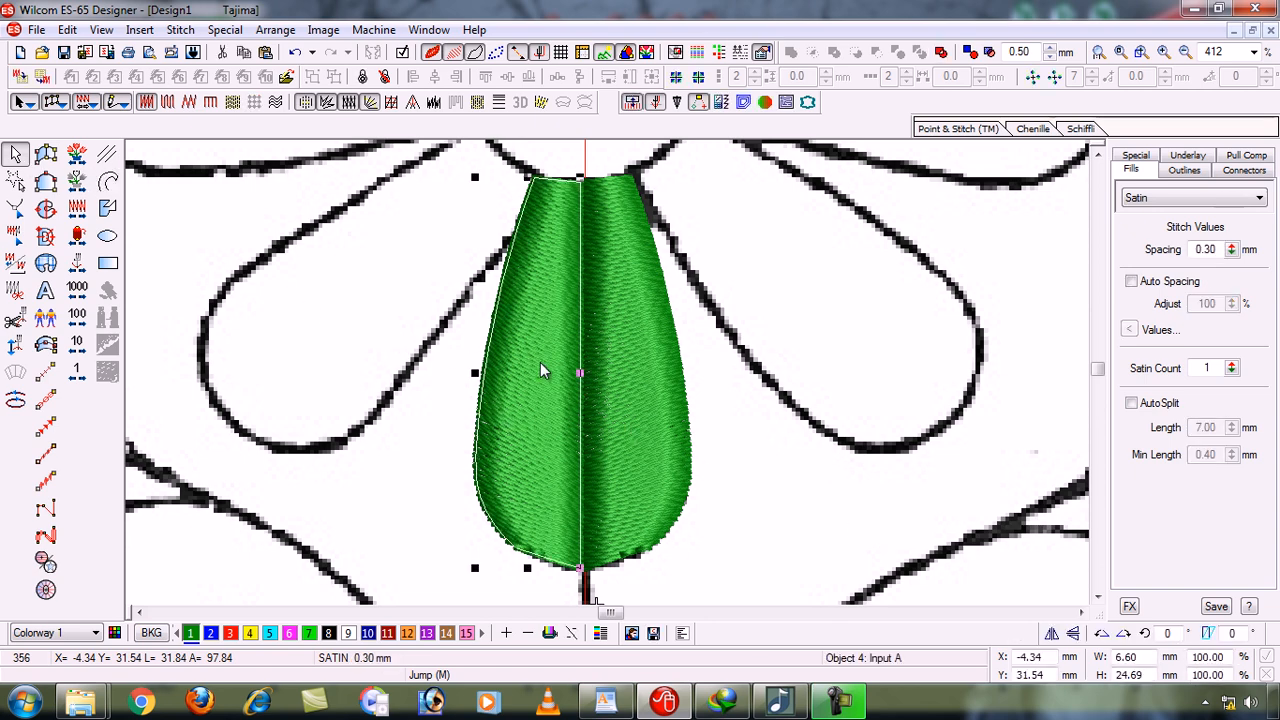
left_click(606, 386, "ctrl")
left_click(167, 102)
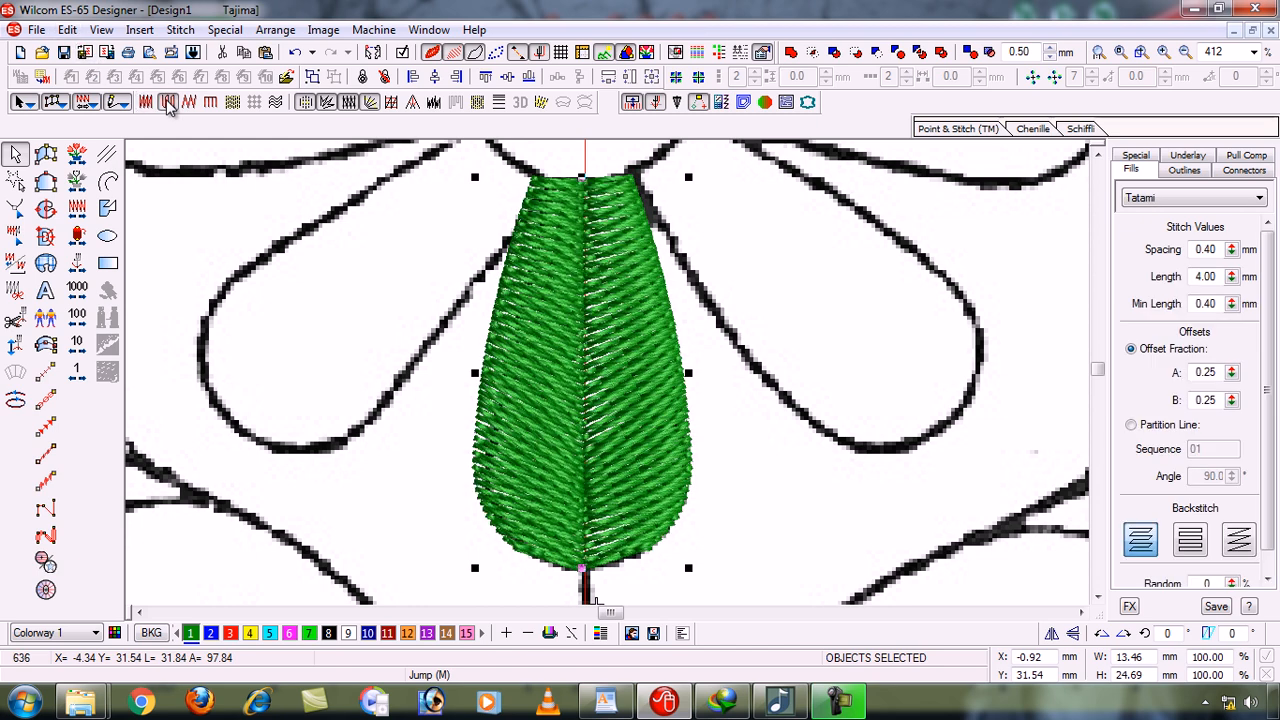
left_click(400, 402)
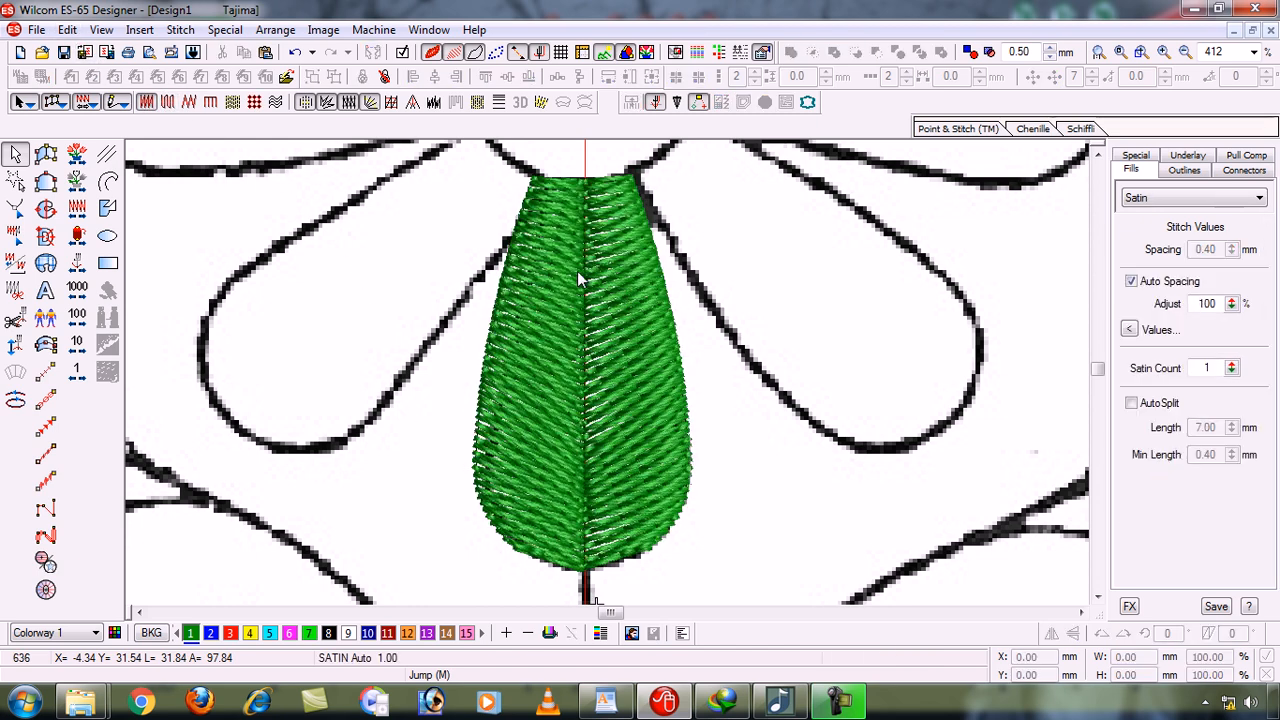
Hide the background image and the stitches so only the petal outlines show, with the Triple Run tool active
key("shift+b")
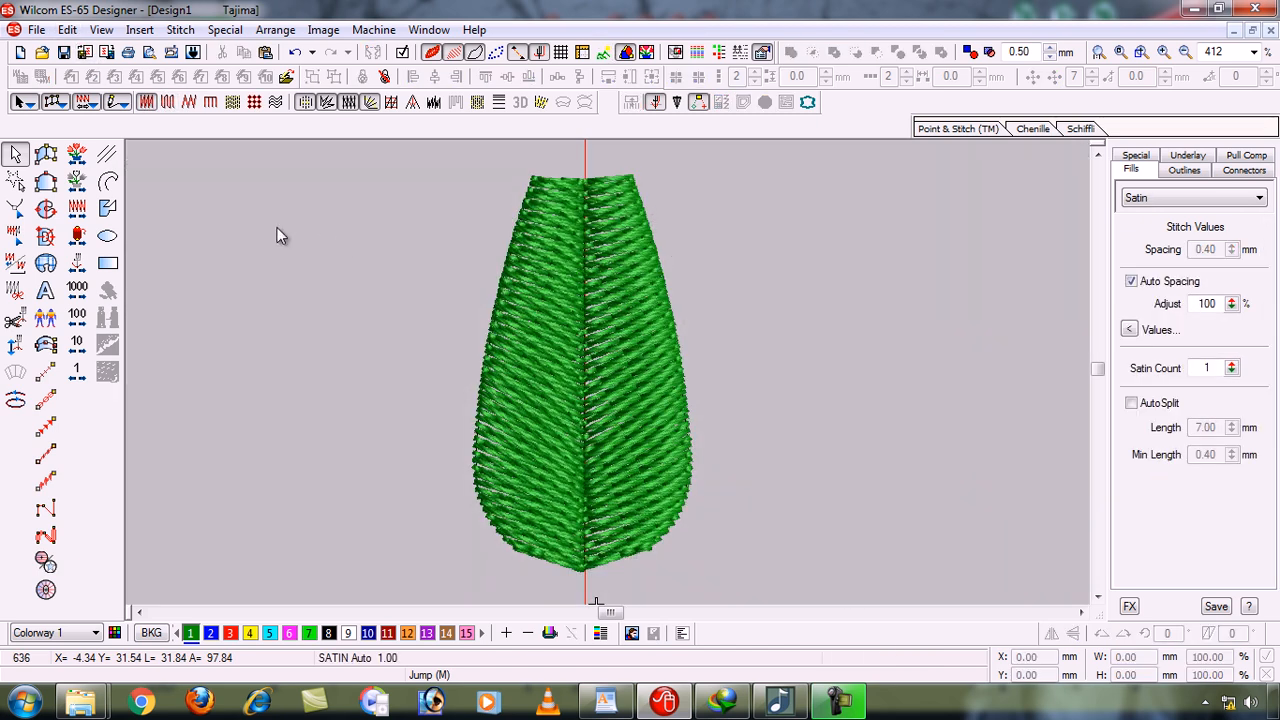
left_click(46, 400)
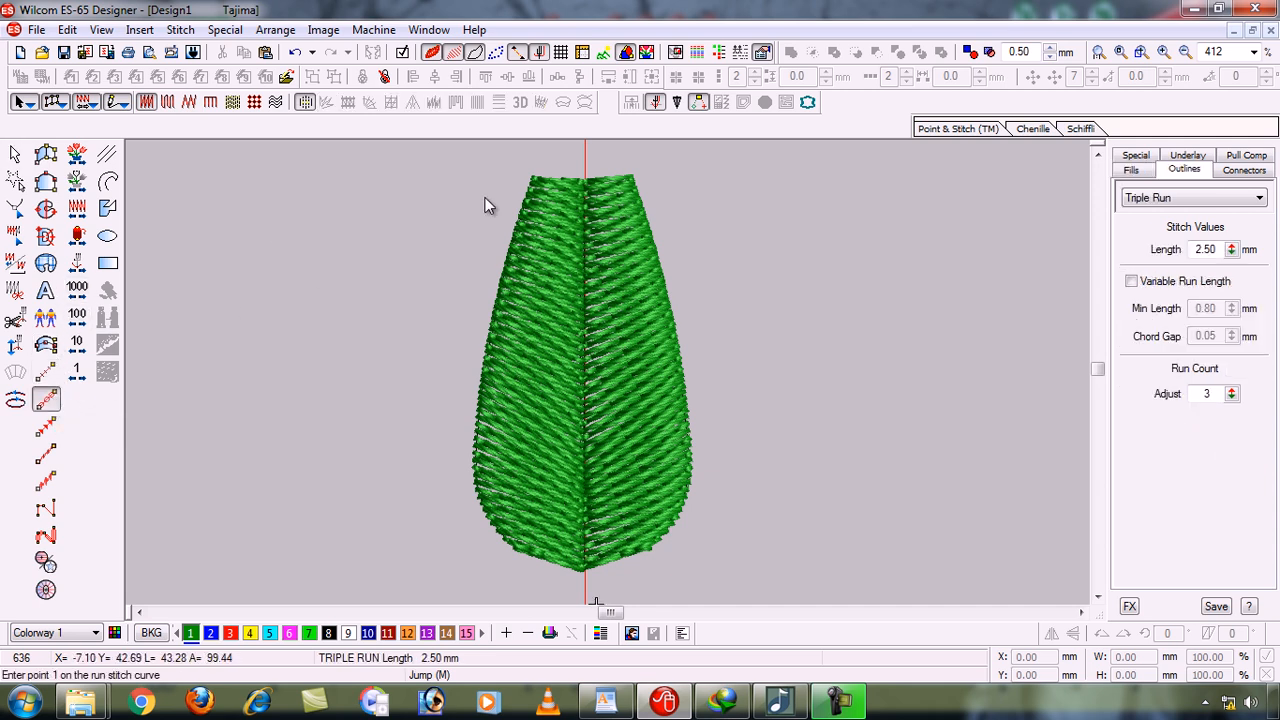
key("s")
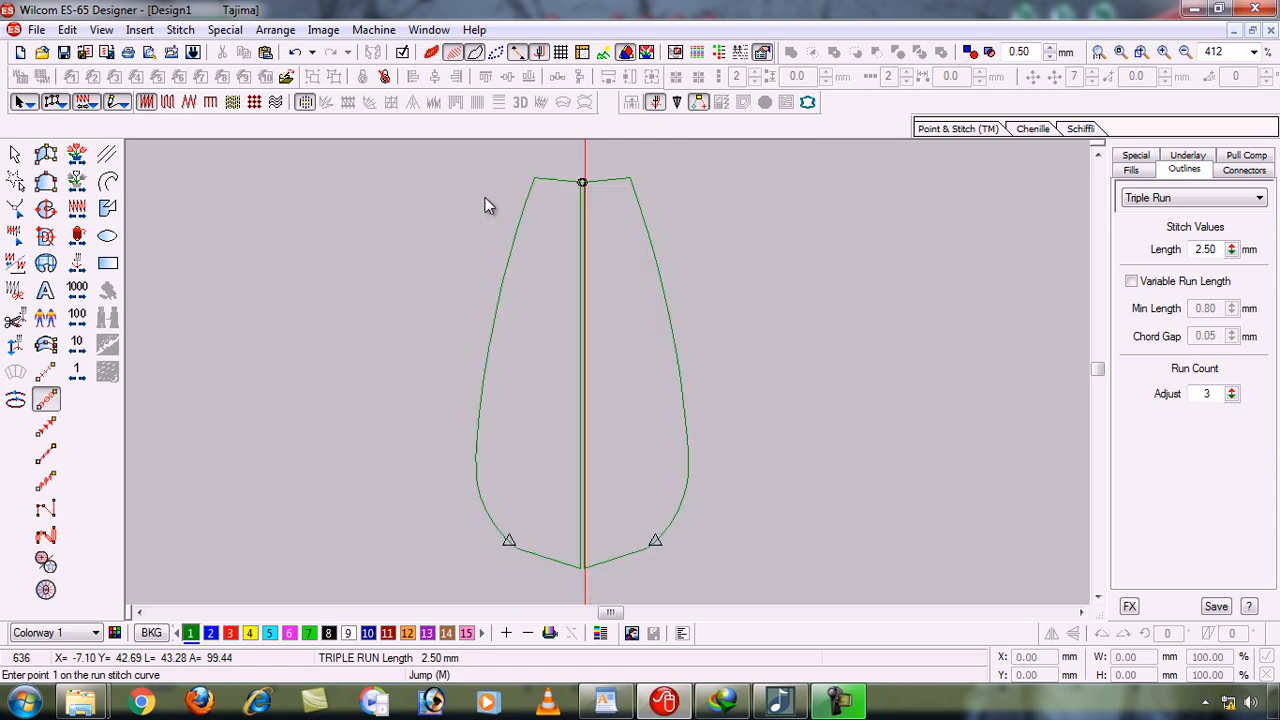
left_click(535, 185)
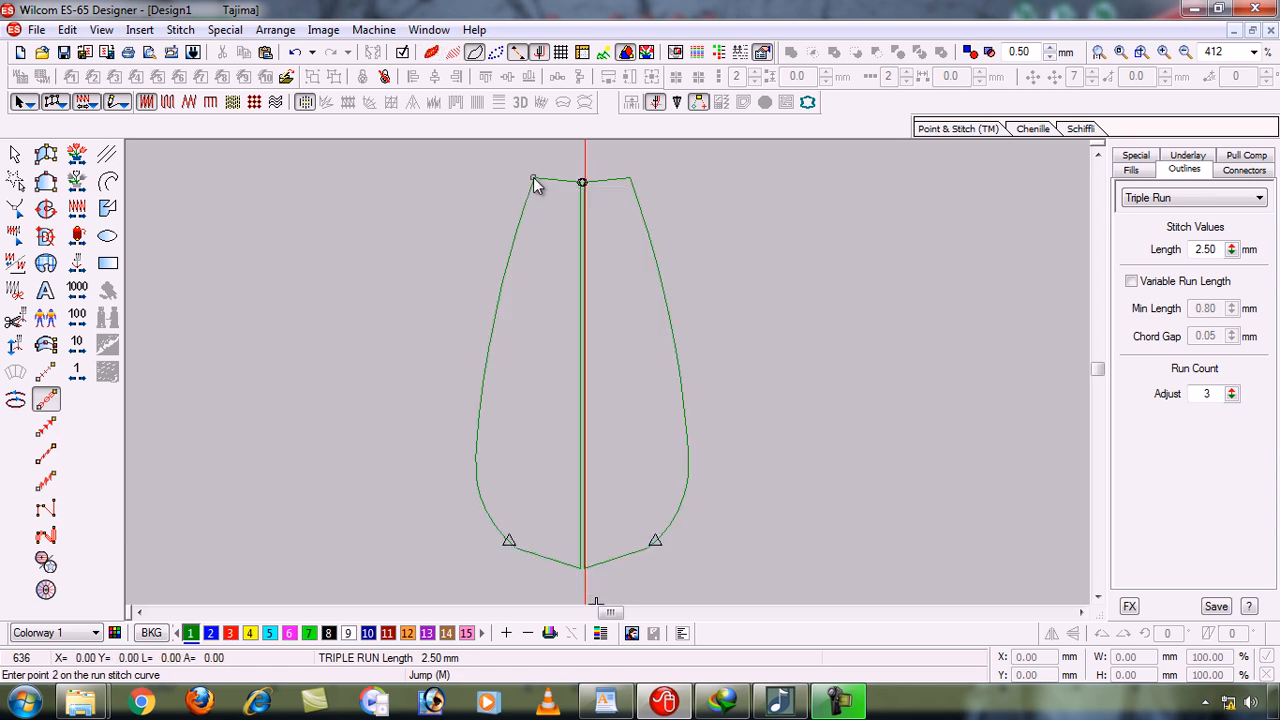
key("z")
key("z")
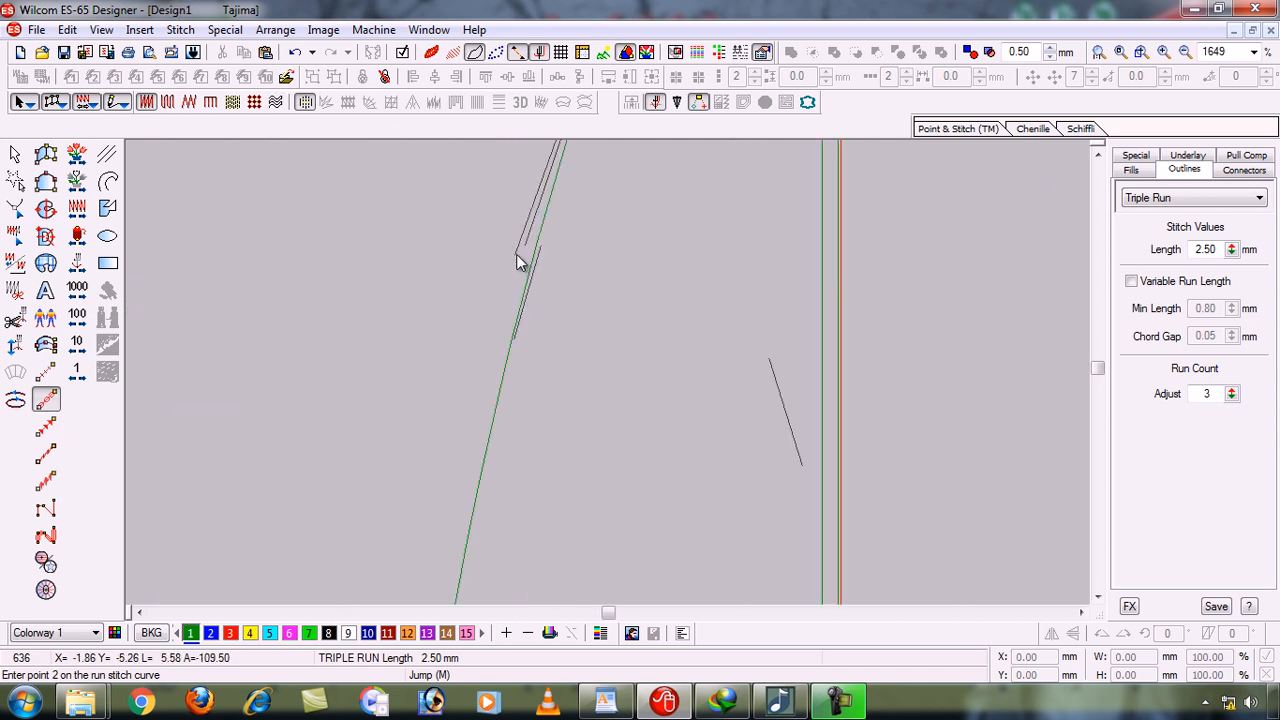
scroll(518, 262, "up", 5)
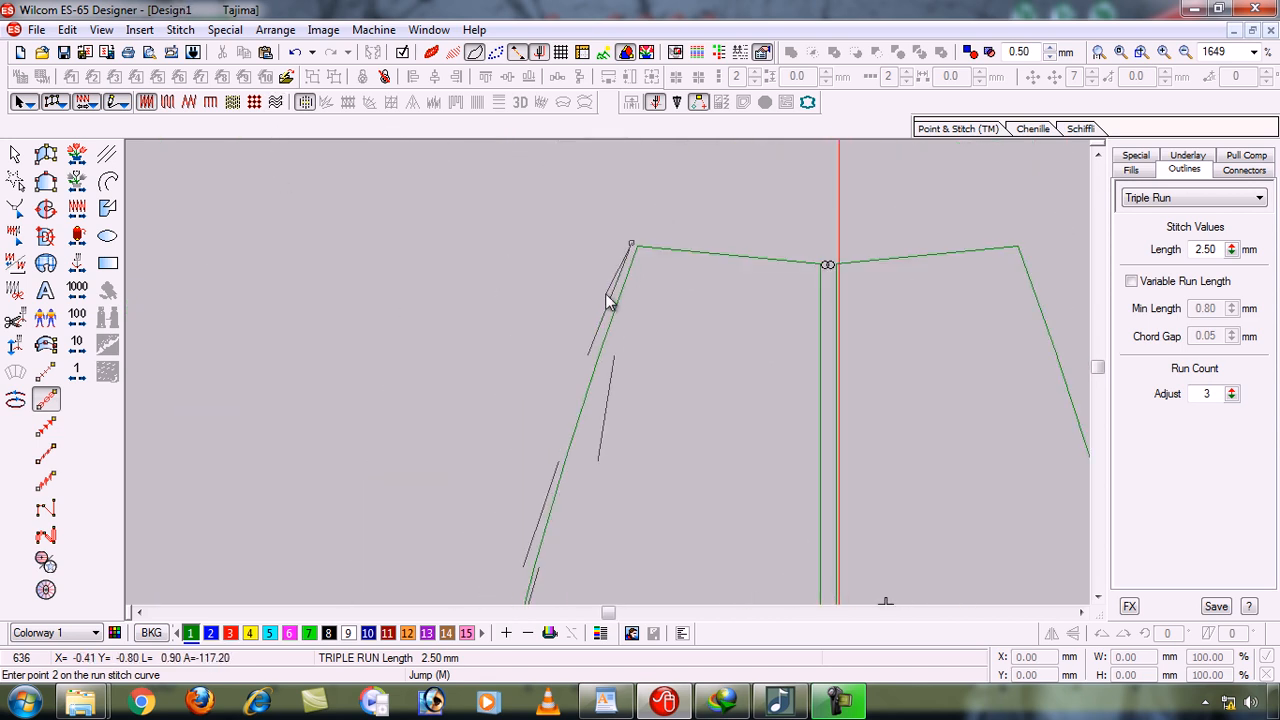
key("Escape")
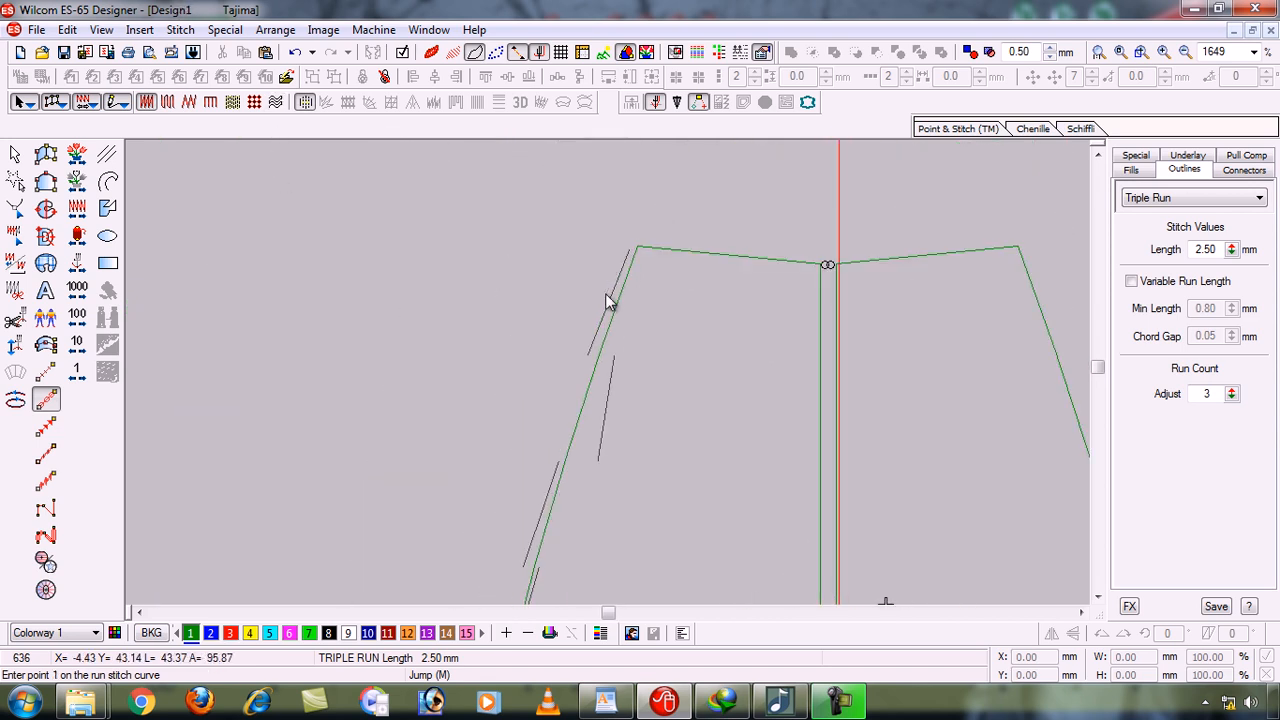
Trace a Triple Run line from the petal's upper left corner down the left edge to the start of the lower curve
left_click(638, 246)
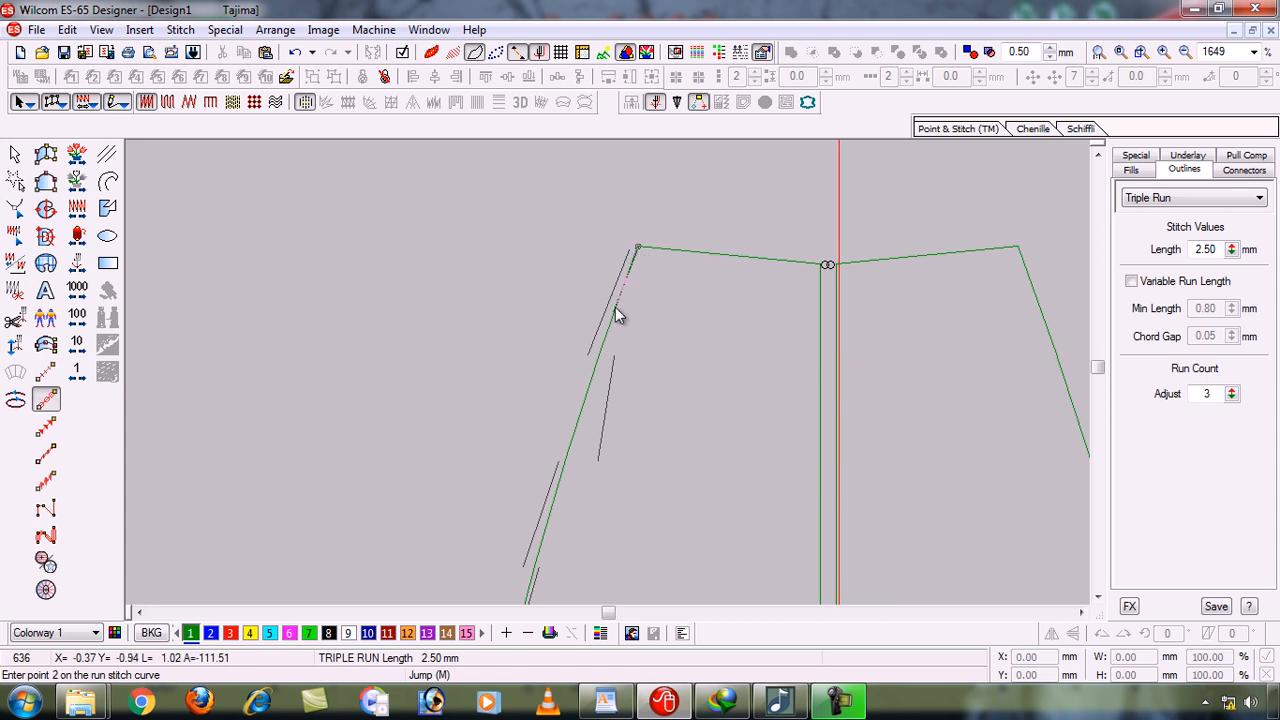
left_click(596, 367)
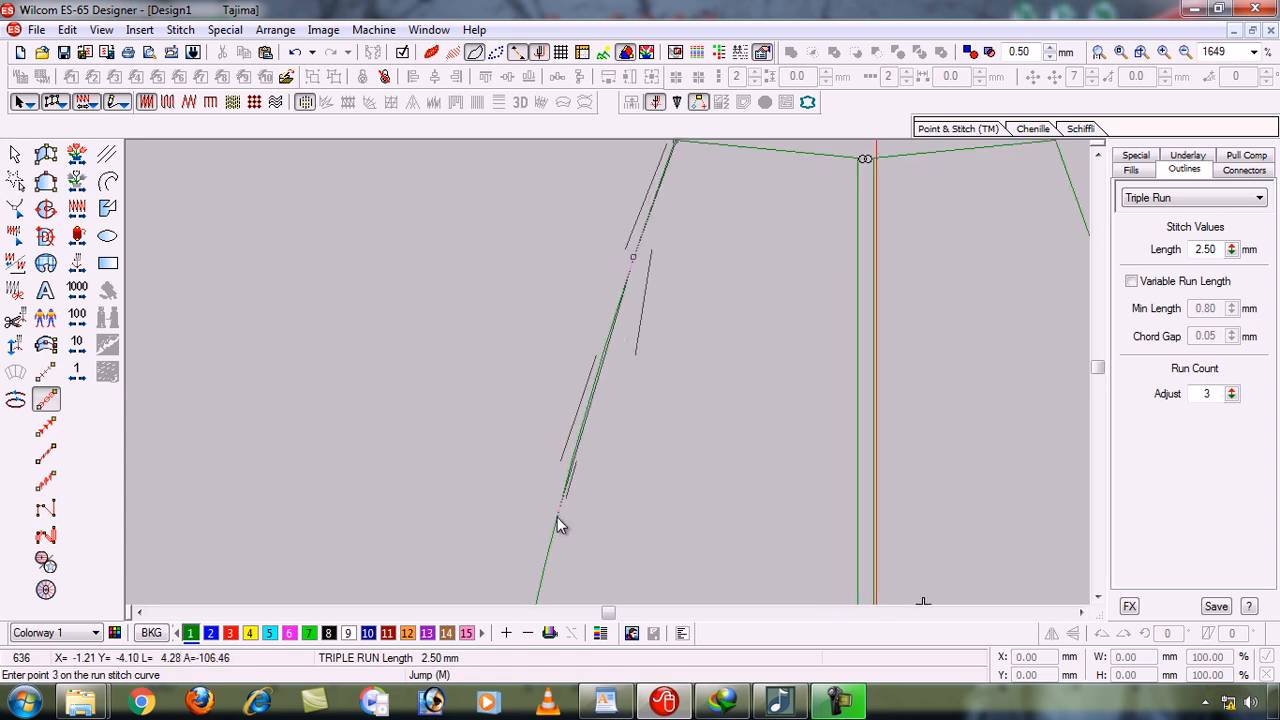
left_click(557, 518)
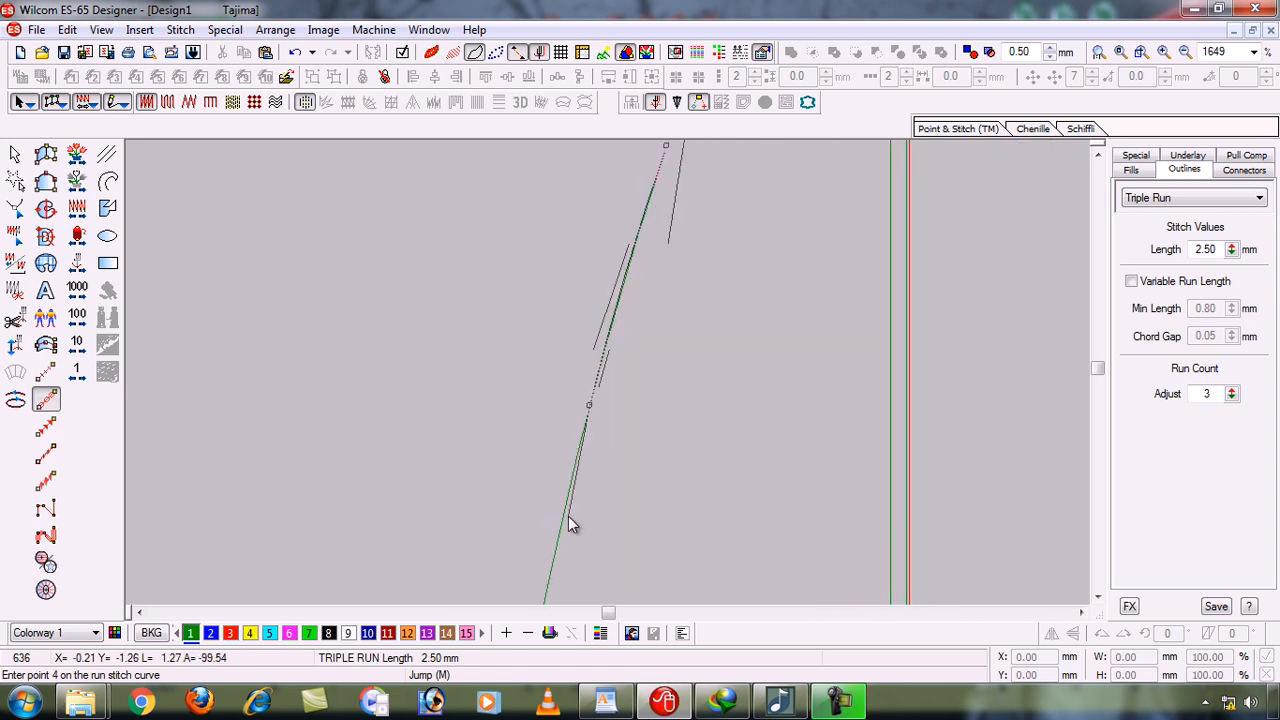
left_click(549, 599)
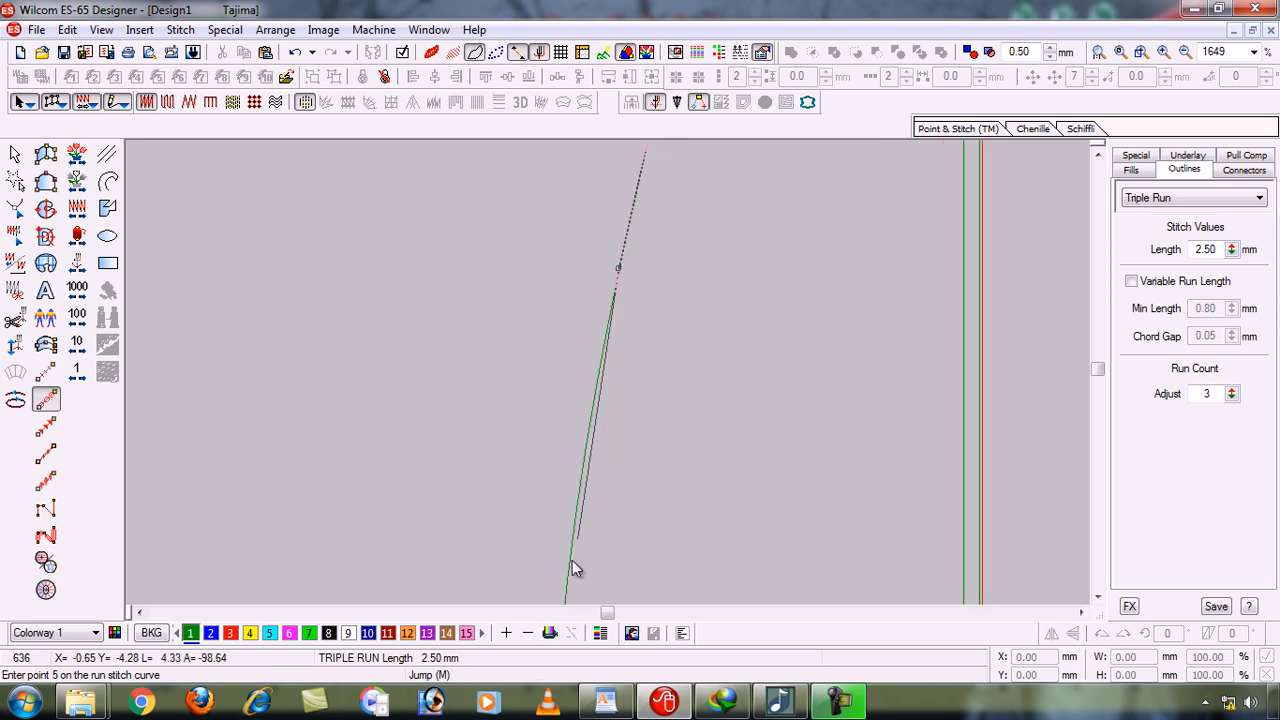
left_click(589, 469)
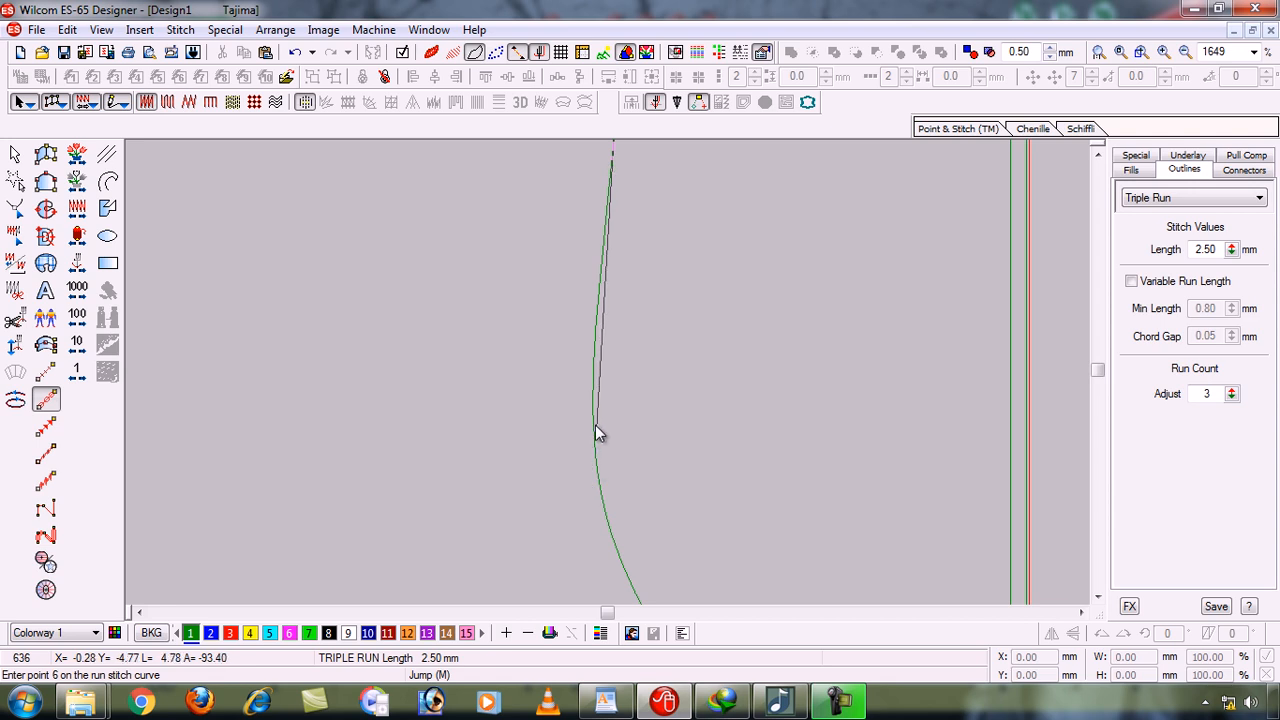
left_click(595, 347)
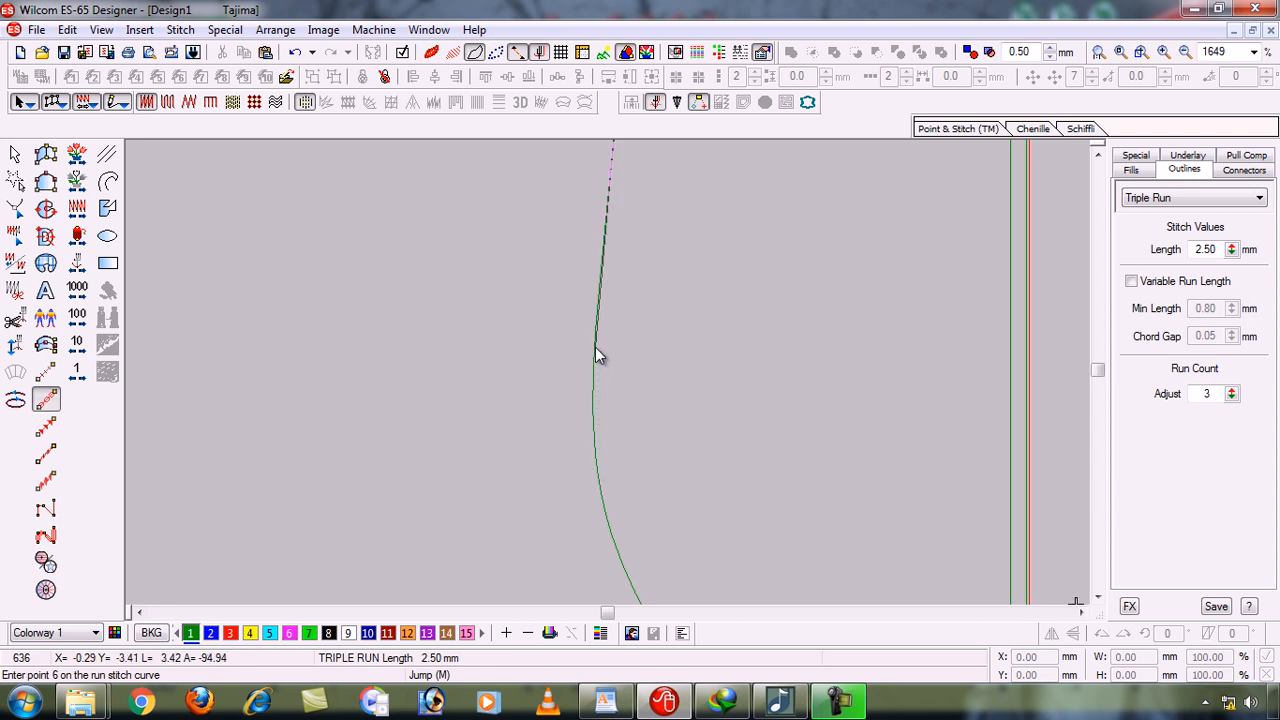
Continue the Triple Run line around the lower left curve to the bottom tip of the left half
left_click(600, 490)
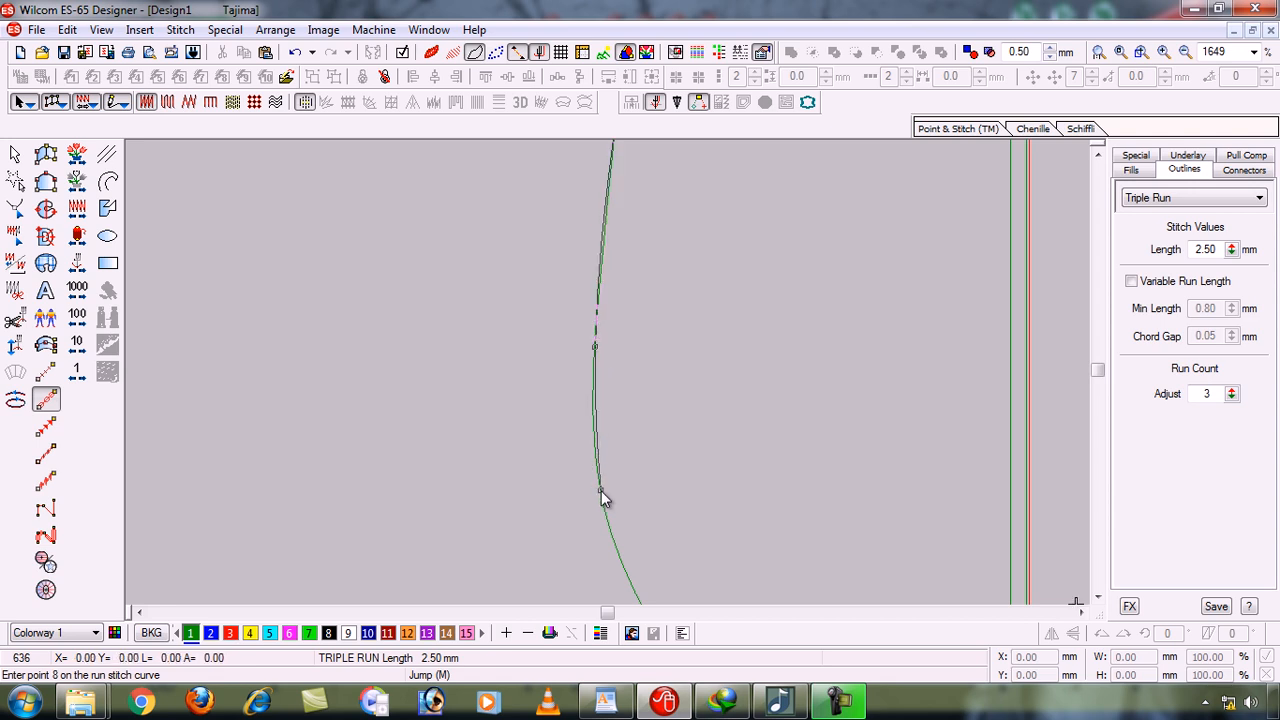
left_click(625, 574)
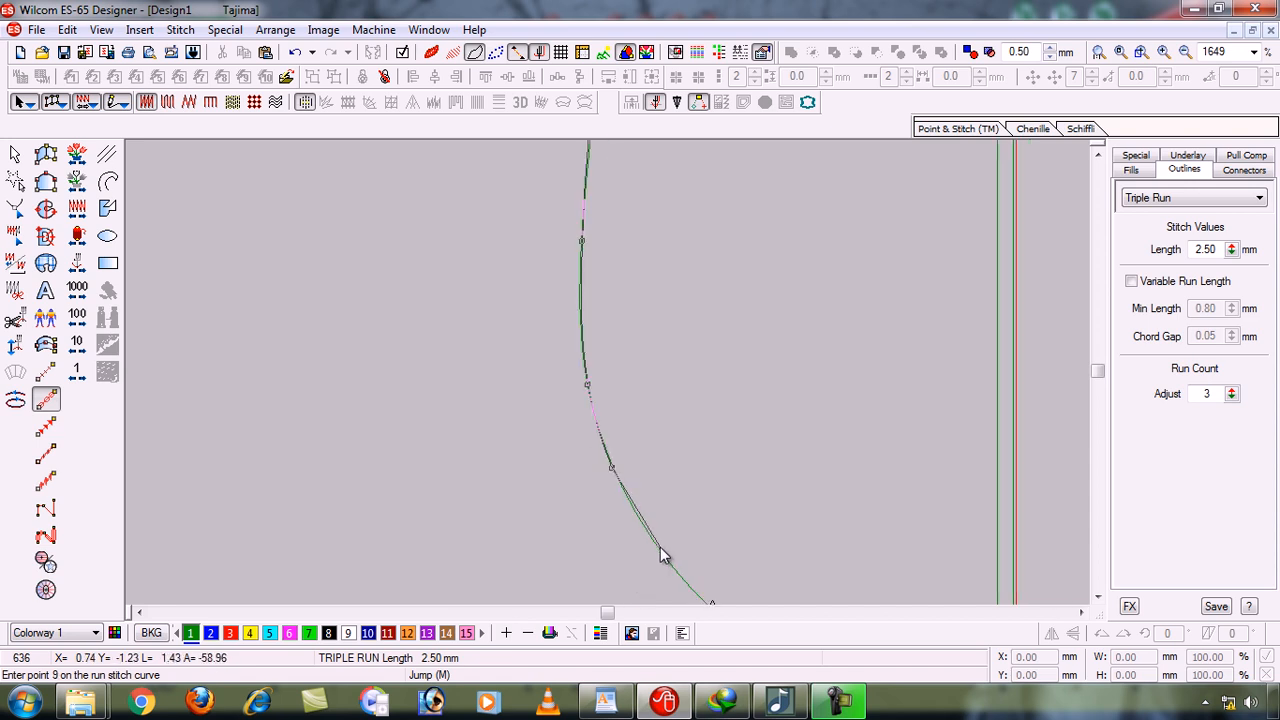
left_click(660, 549)
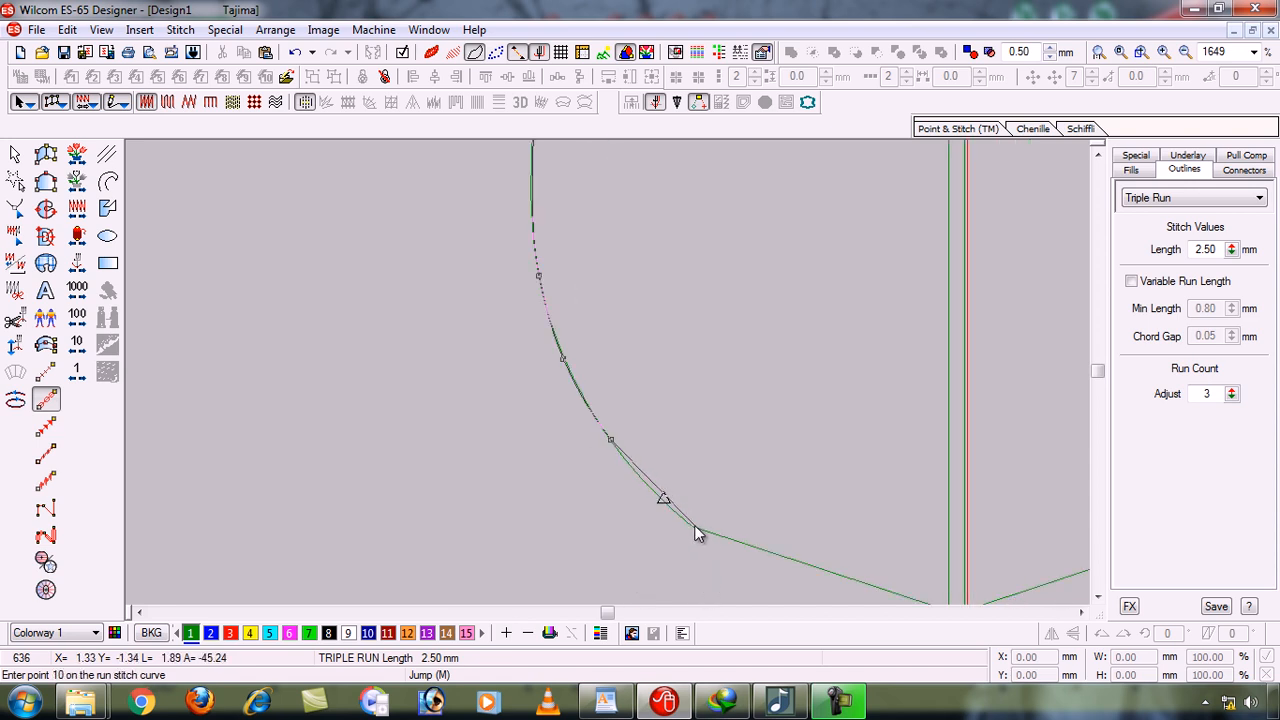
left_click(692, 528)
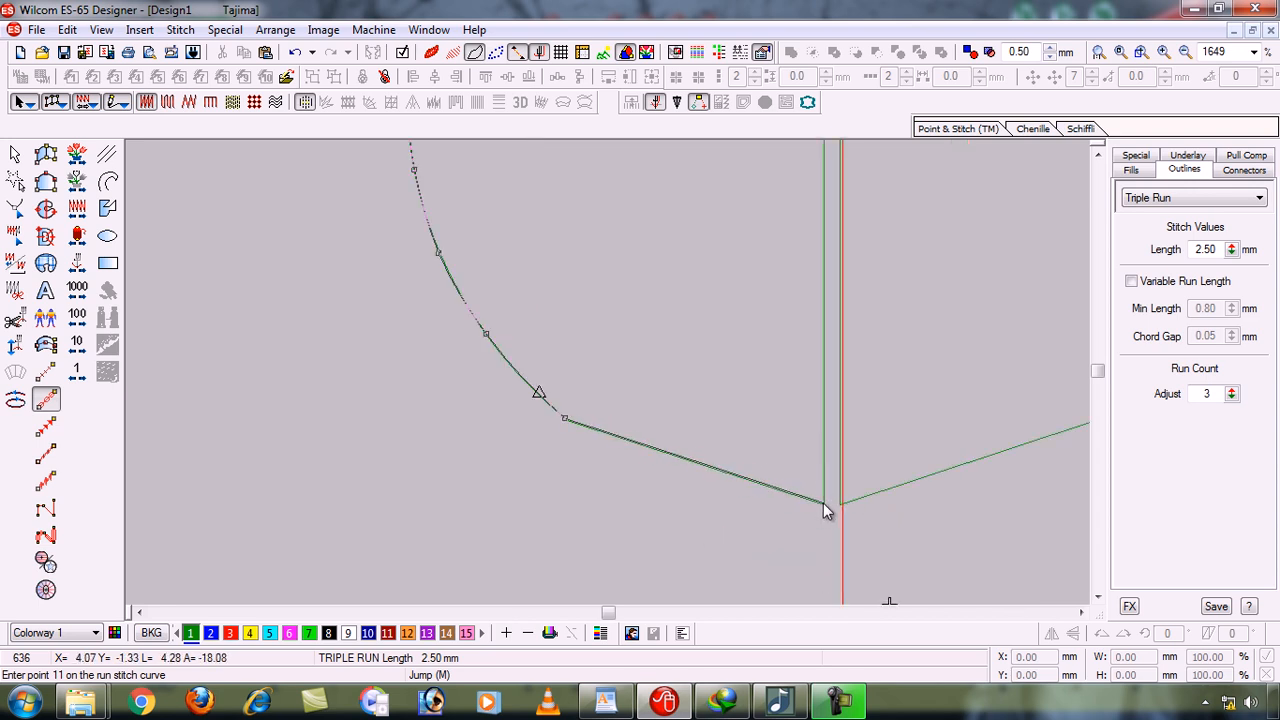
left_click(823, 504)
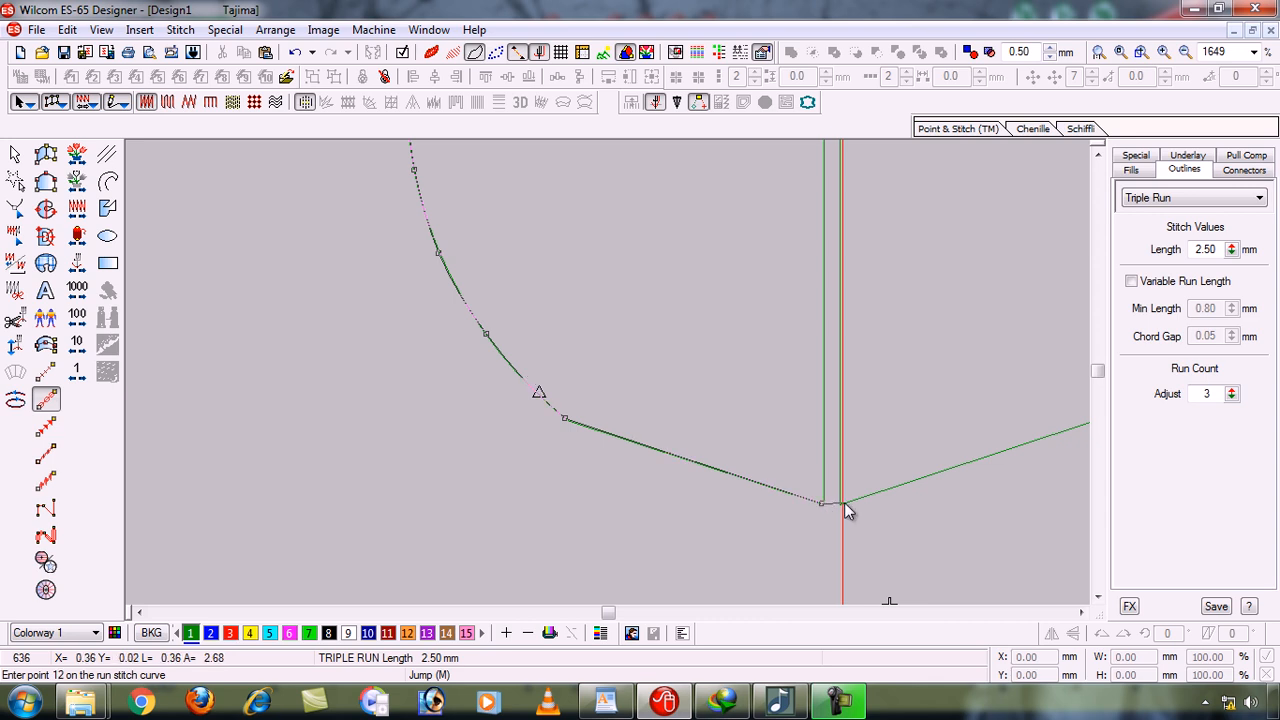
Continue the Triple Run line across the petal's bottom tip and up around the lower right curve
left_click(842, 503)
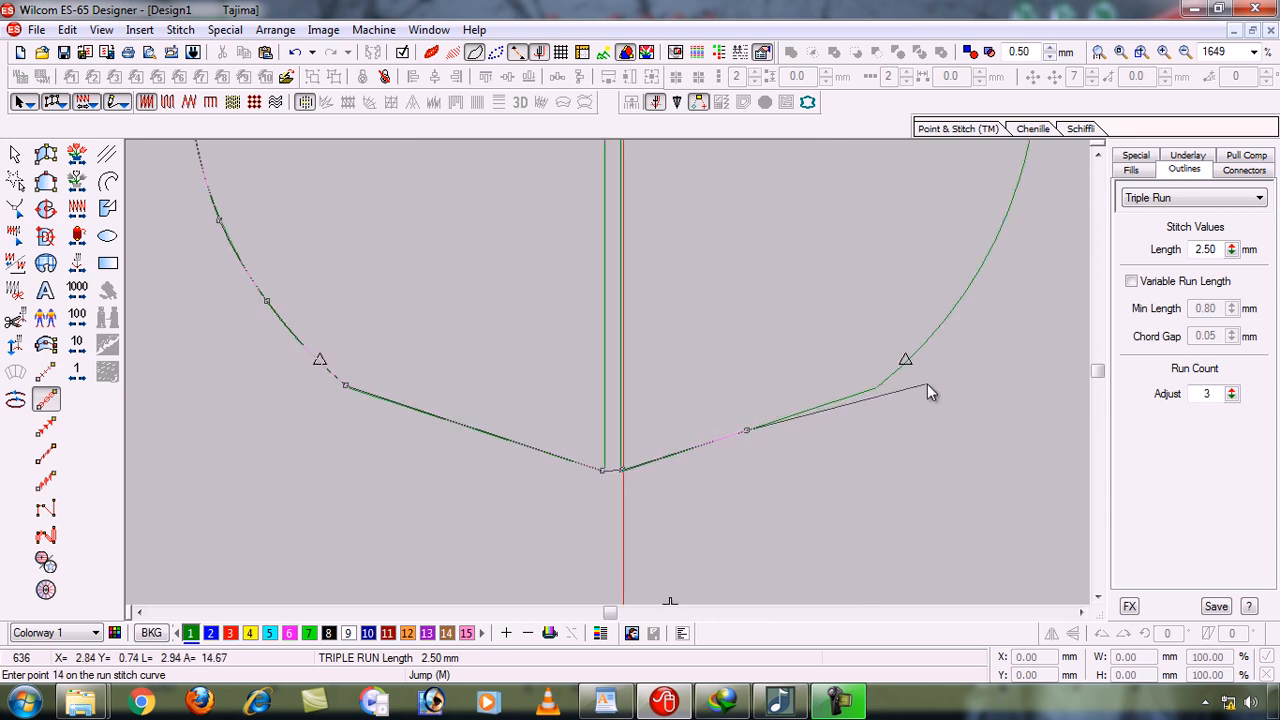
left_click(876, 387)
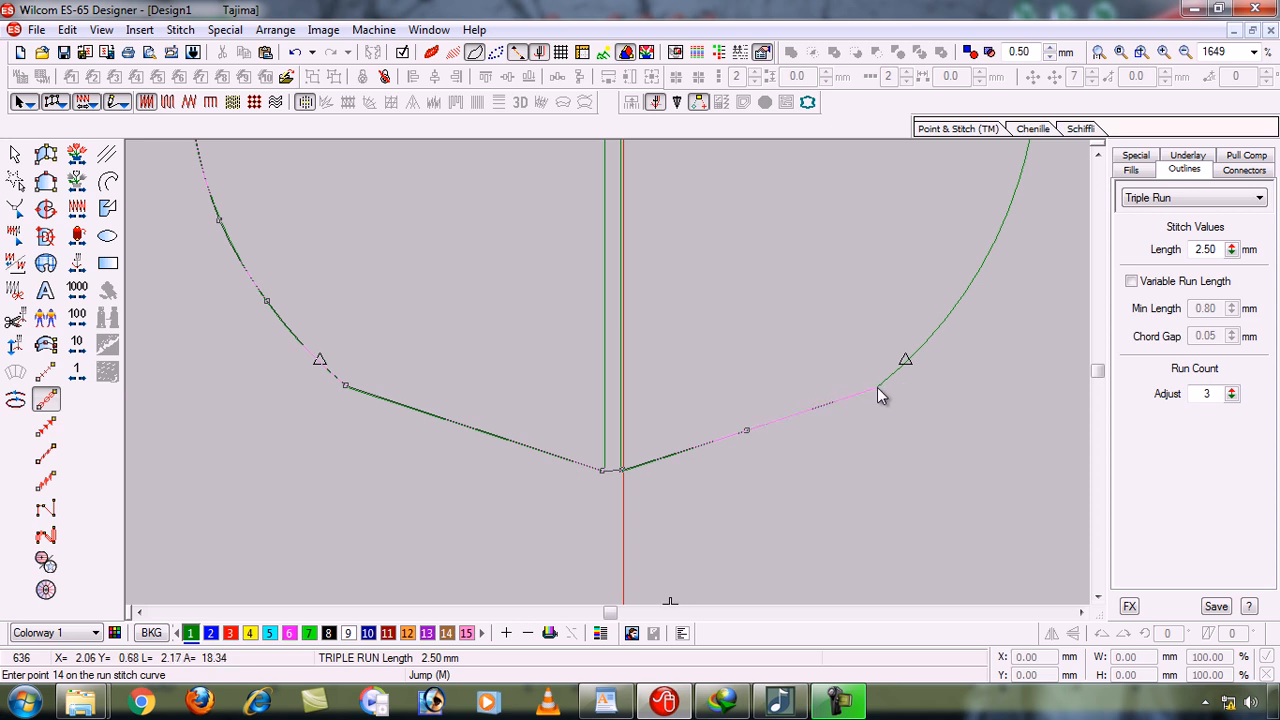
left_click(960, 299)
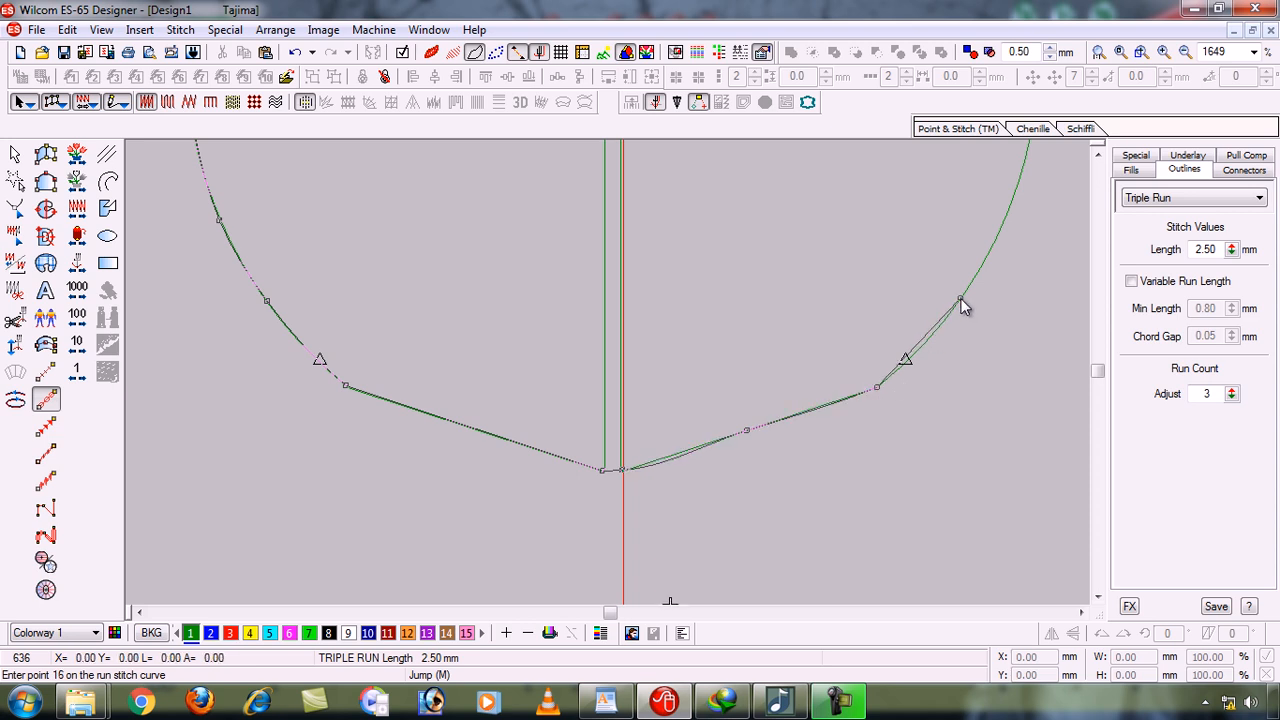
left_click(1022, 166)
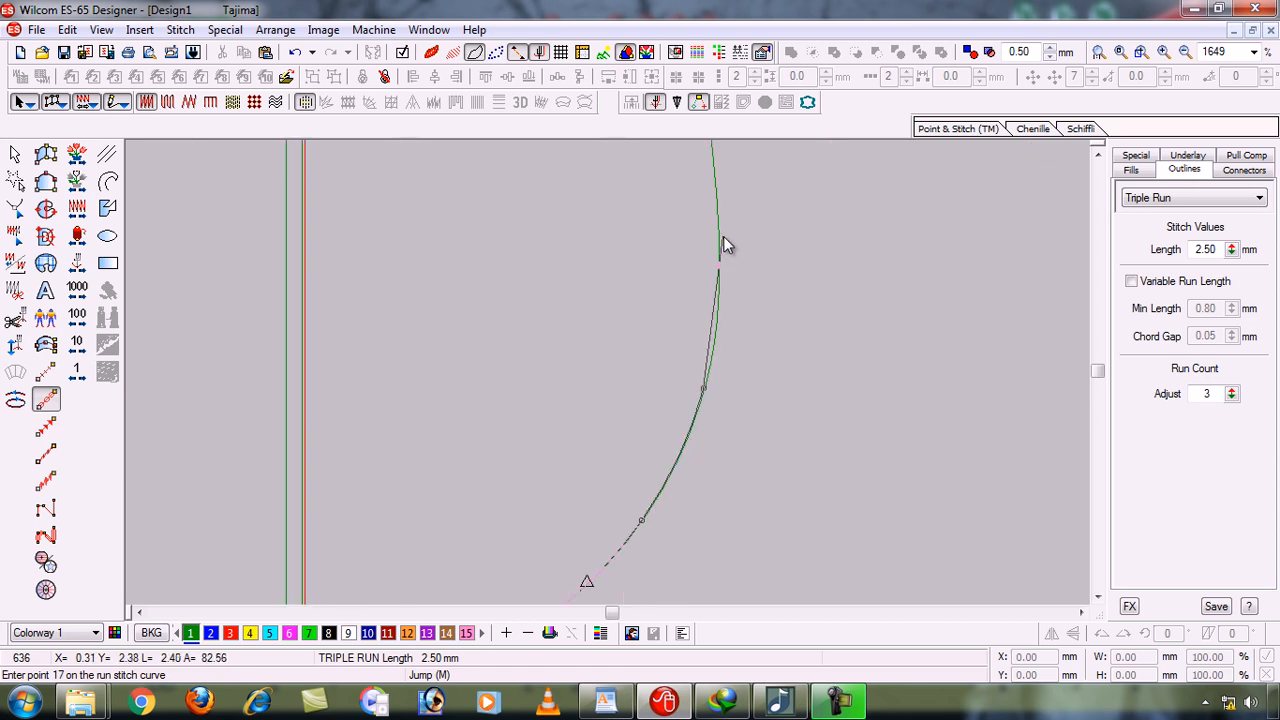
Extend the Triple Run line up the petal's right edge, placing points towards the upper right corner
left_click(719, 228)
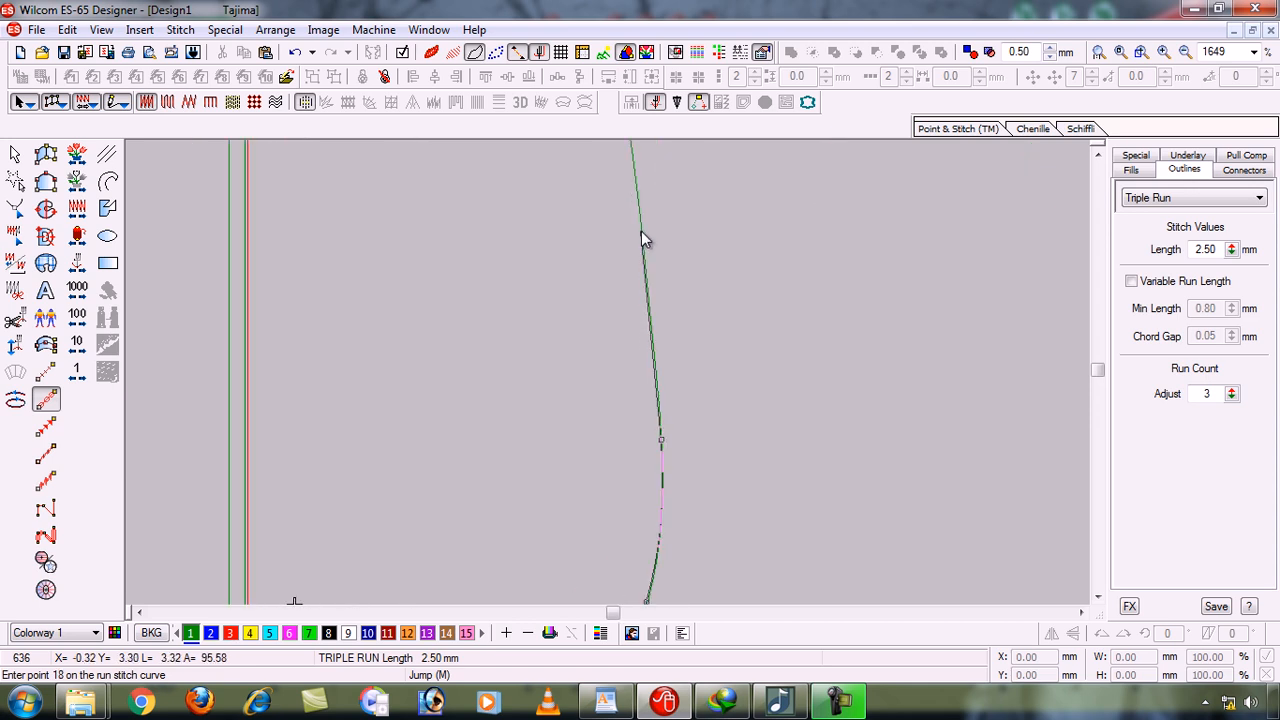
left_click(642, 232)
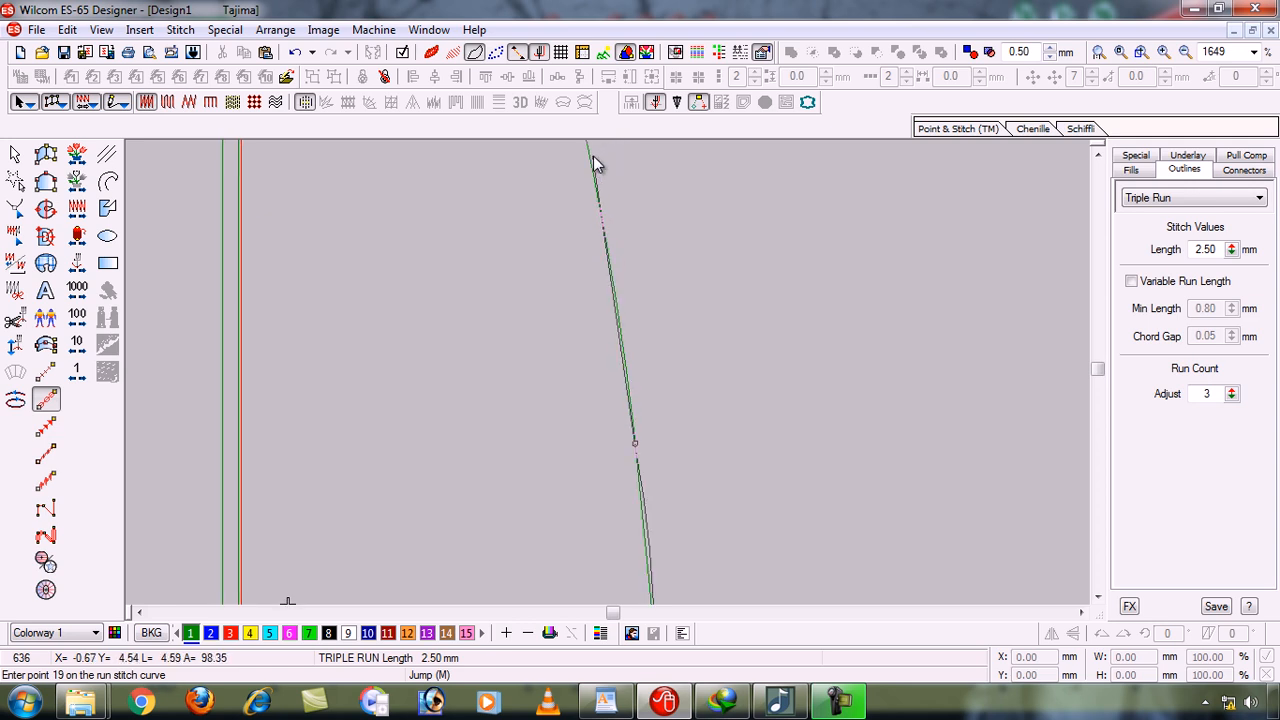
left_click(590, 157)
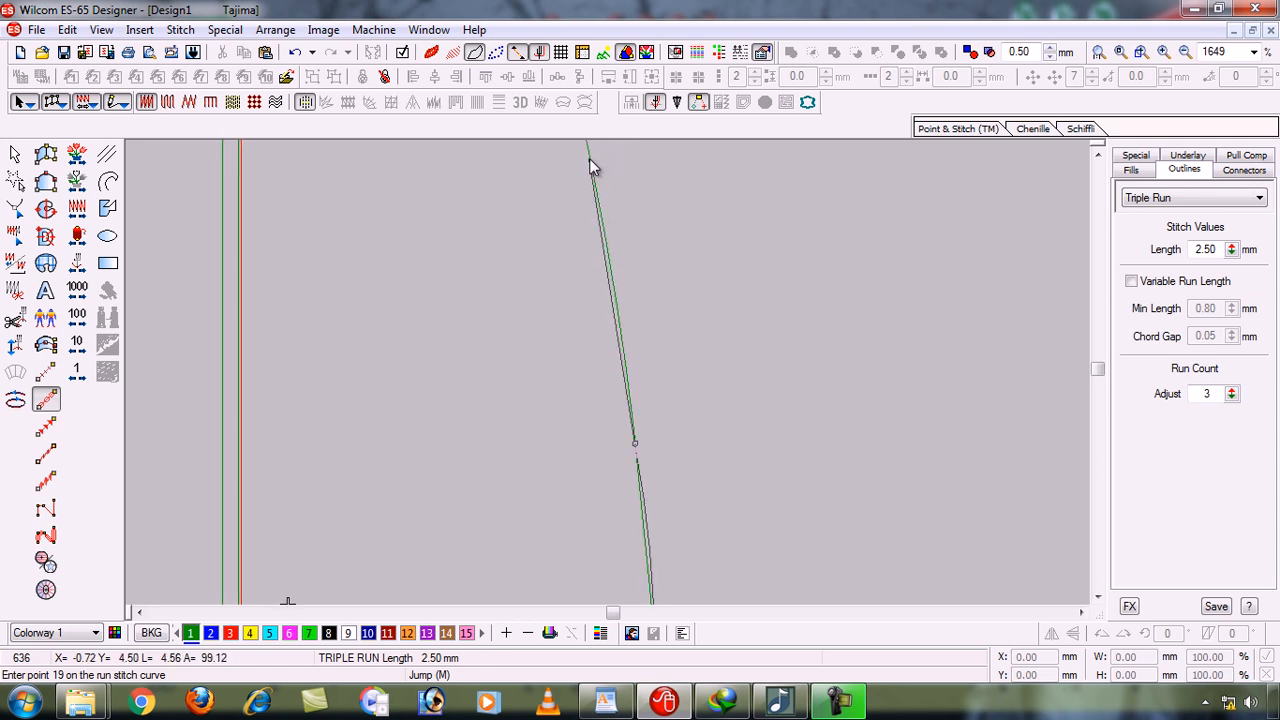
left_click(588, 245)
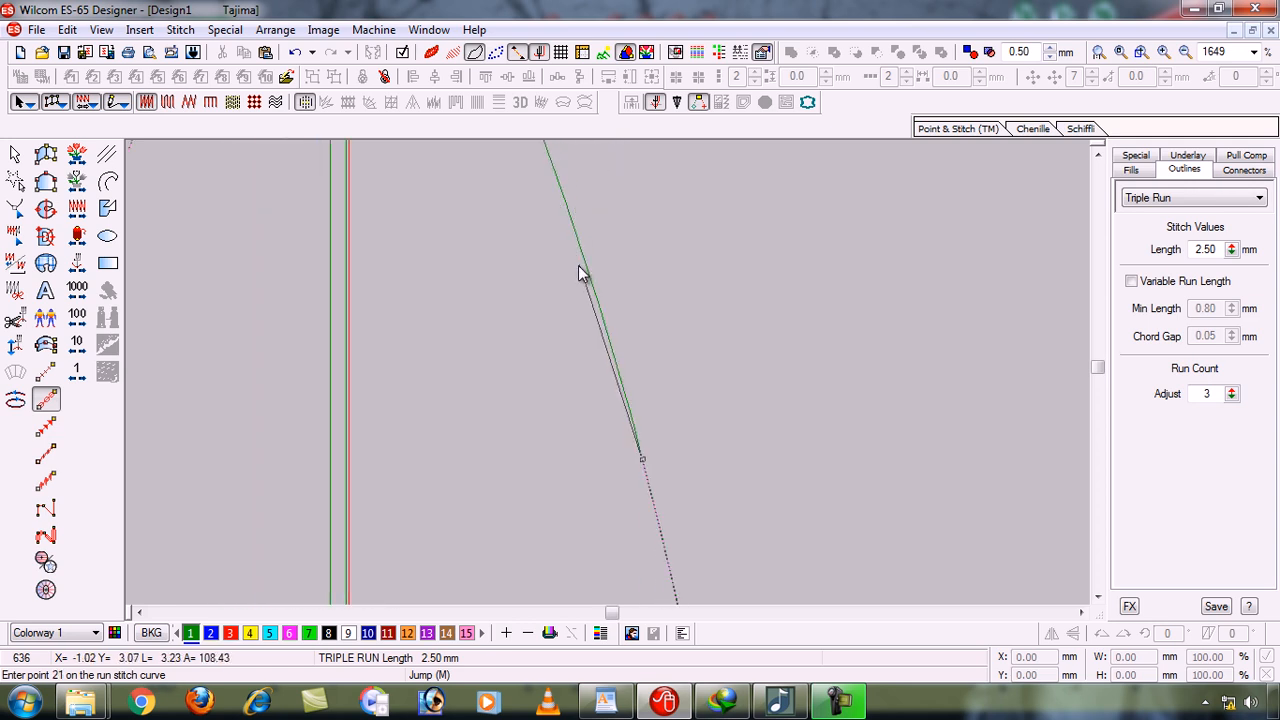
left_click(586, 271)
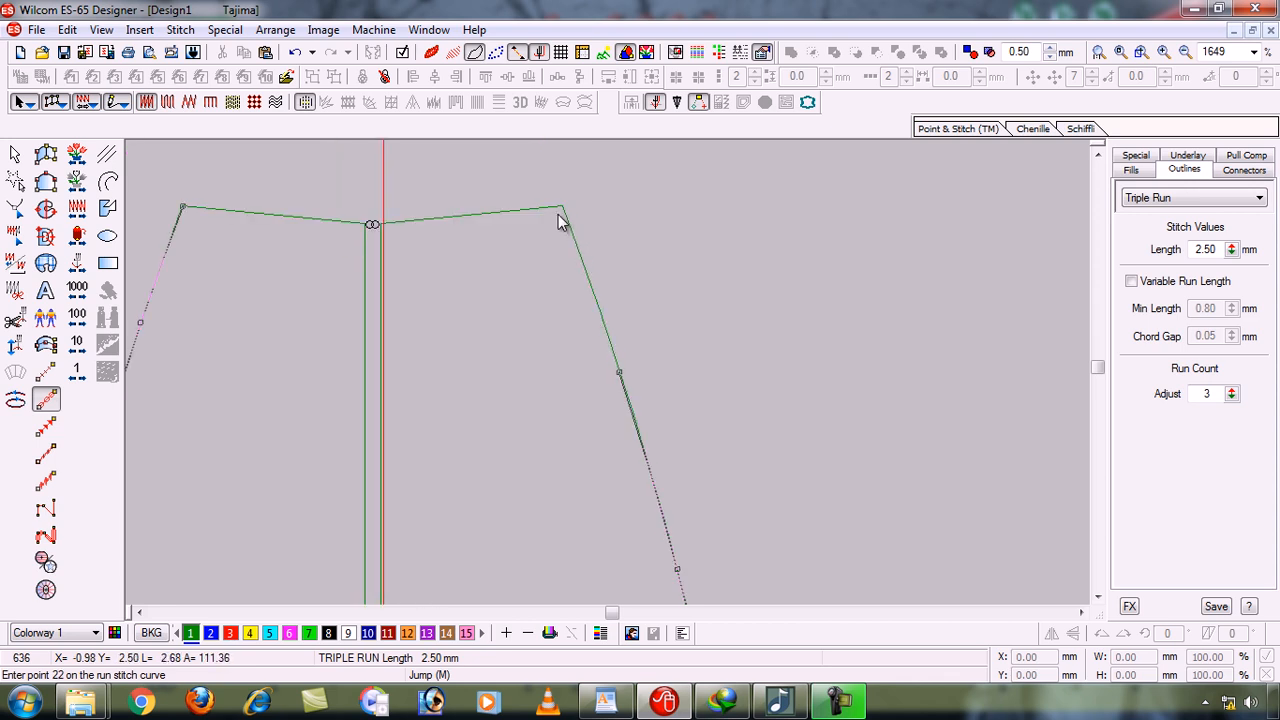
Finish the Triple Run outline across the petal's upper edge to its starting corner and show the stitches again
left_click(562, 209)
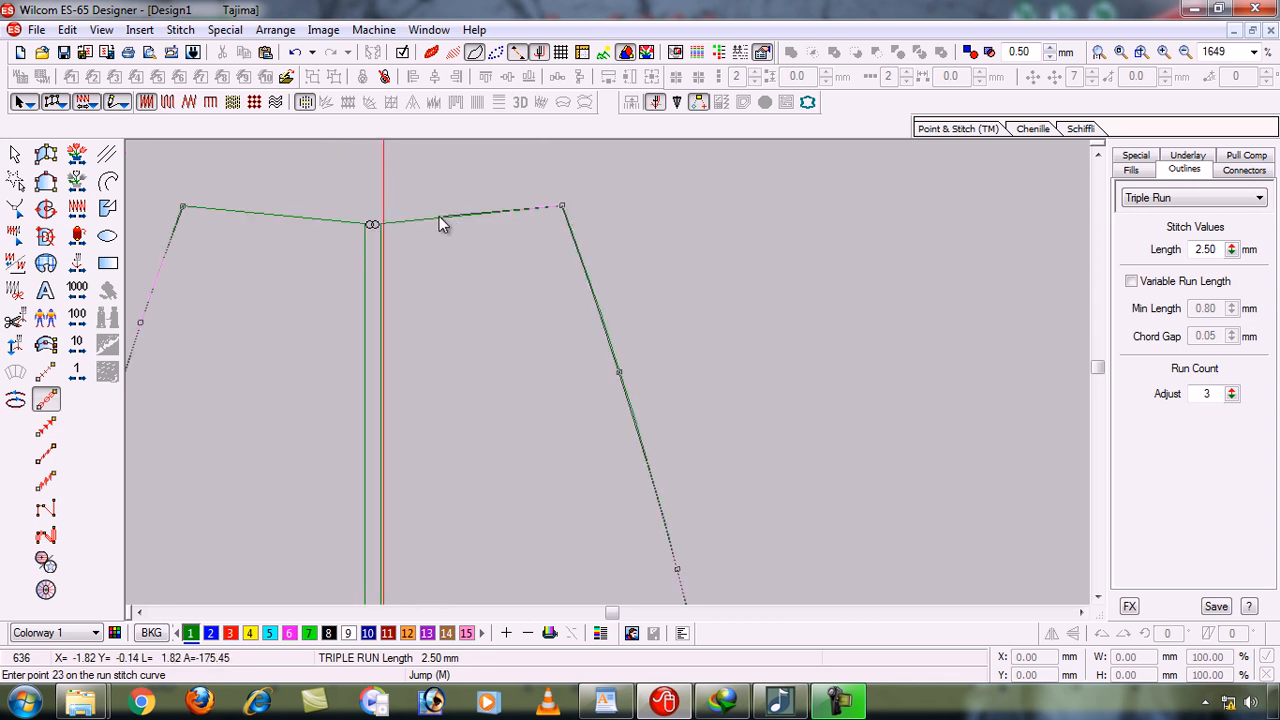
left_click(373, 224)
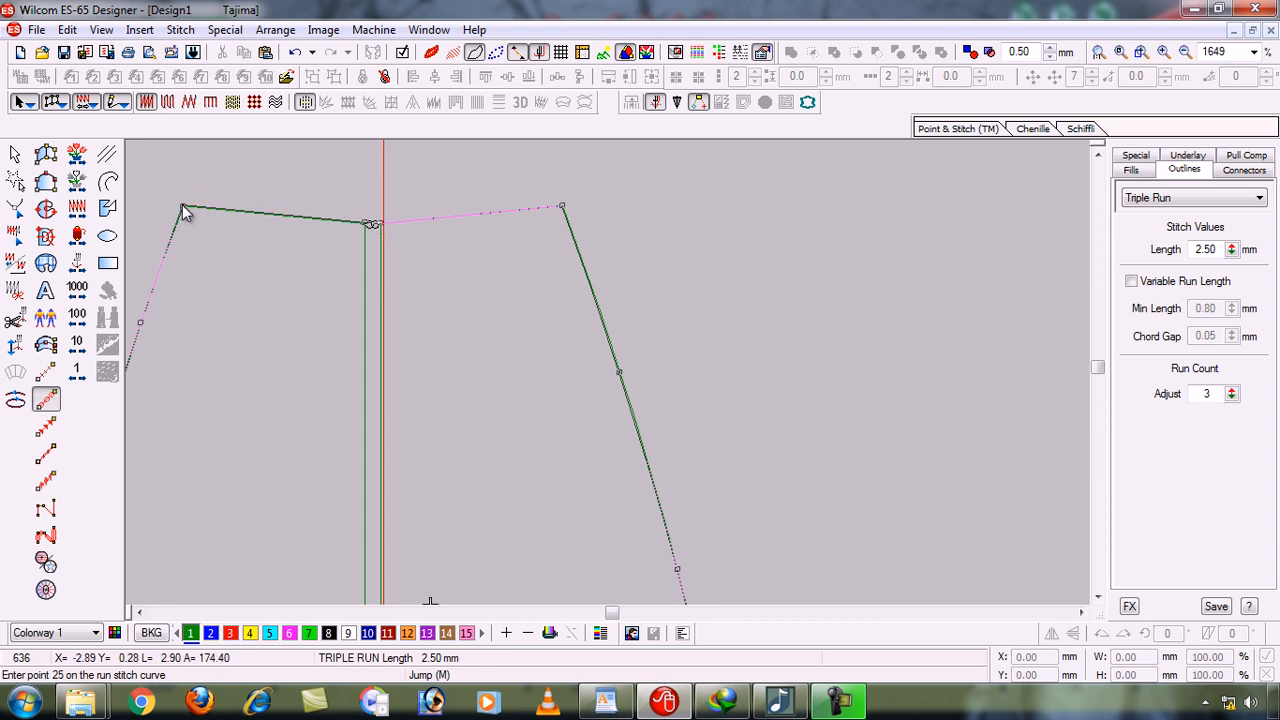
key("Return")
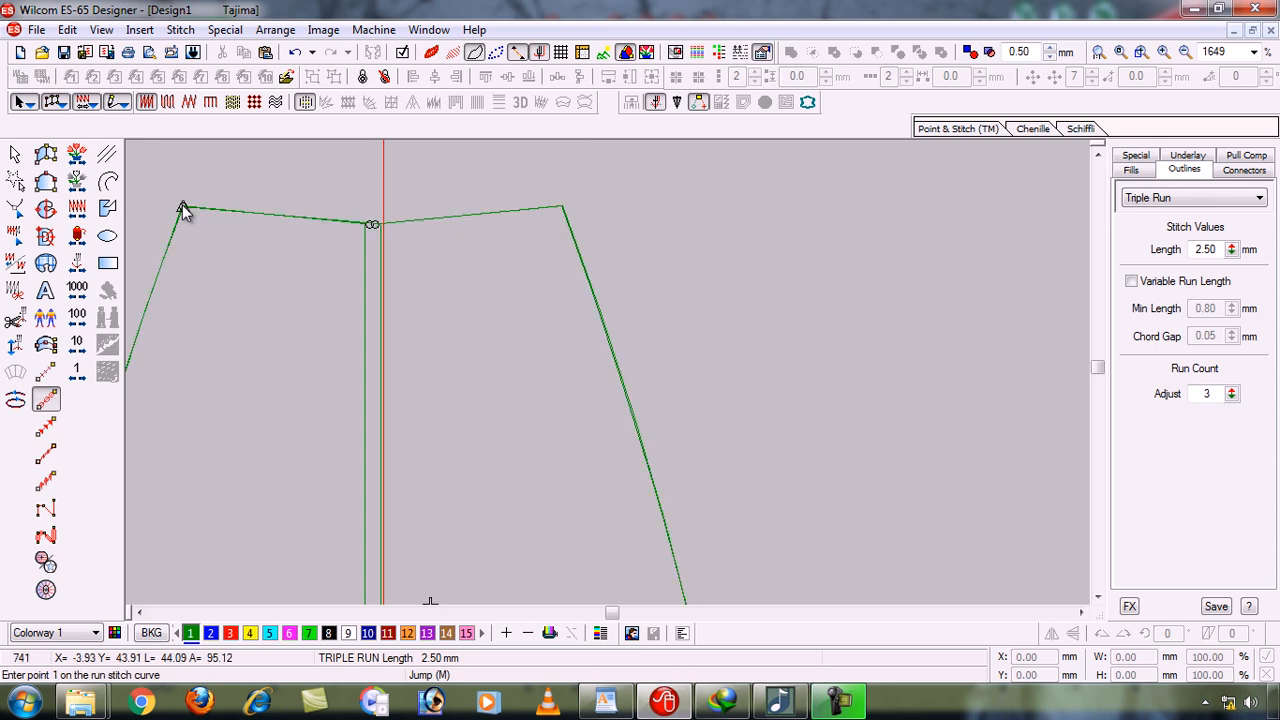
key("t")
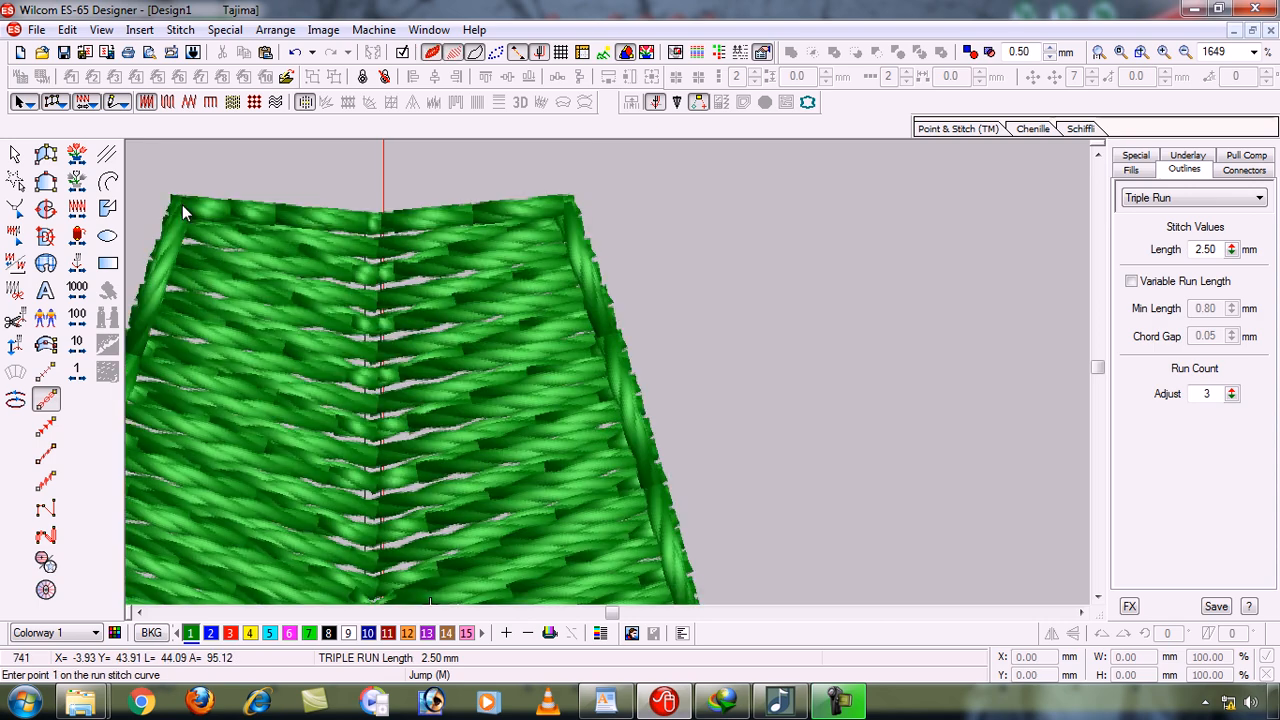
key("0")
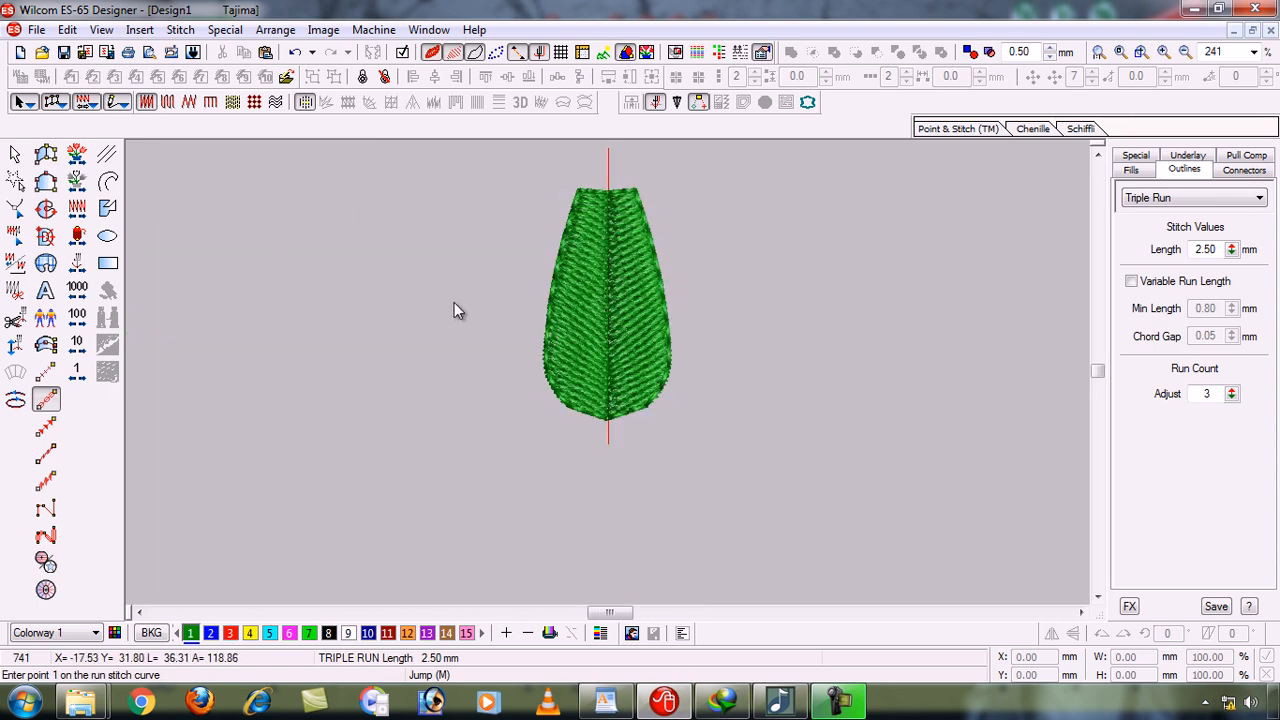
Recolor the petal's Triple Run outline with dark blue color 10 and deselect it
left_click(15, 155)
left_click(329, 633)
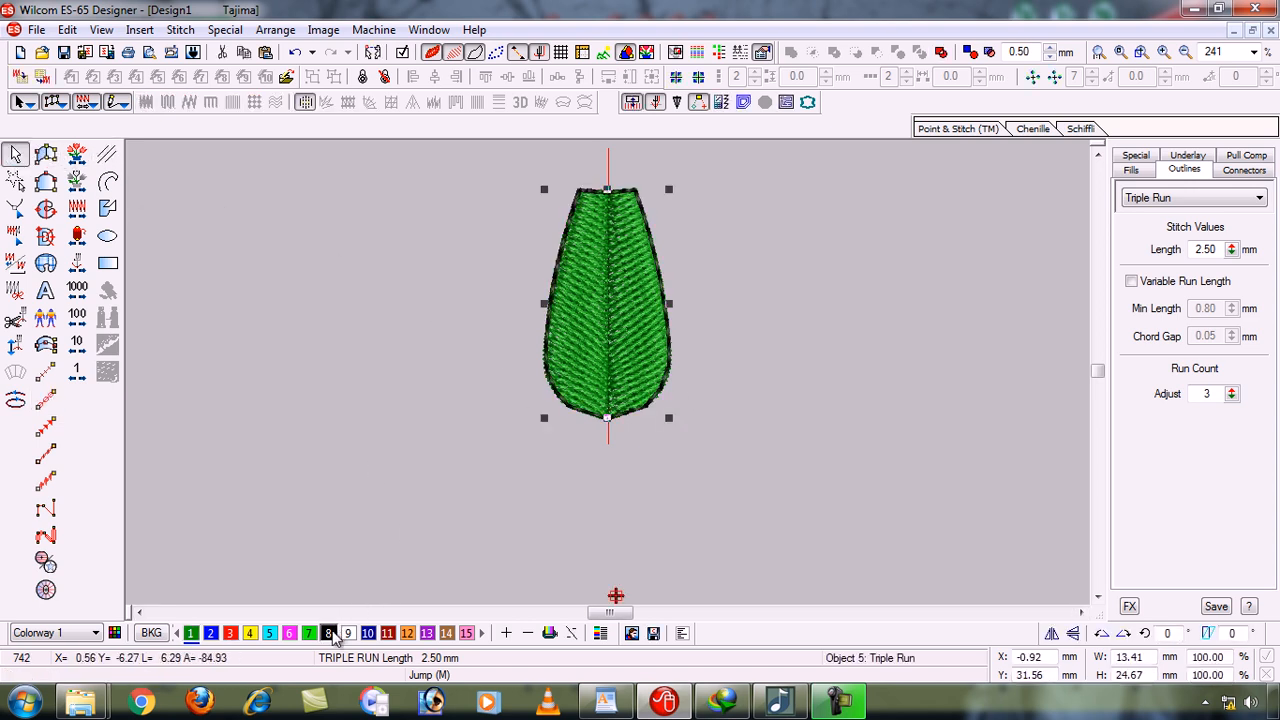
left_click(368, 633)
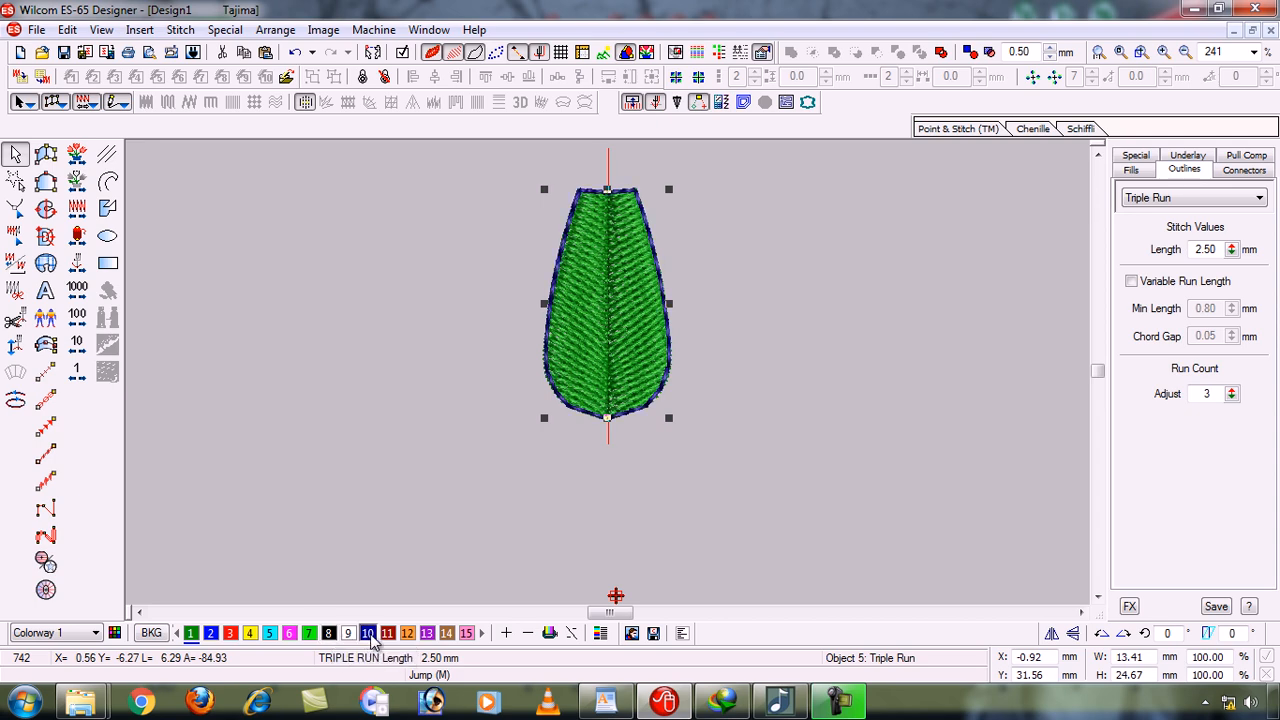
left_click(356, 553)
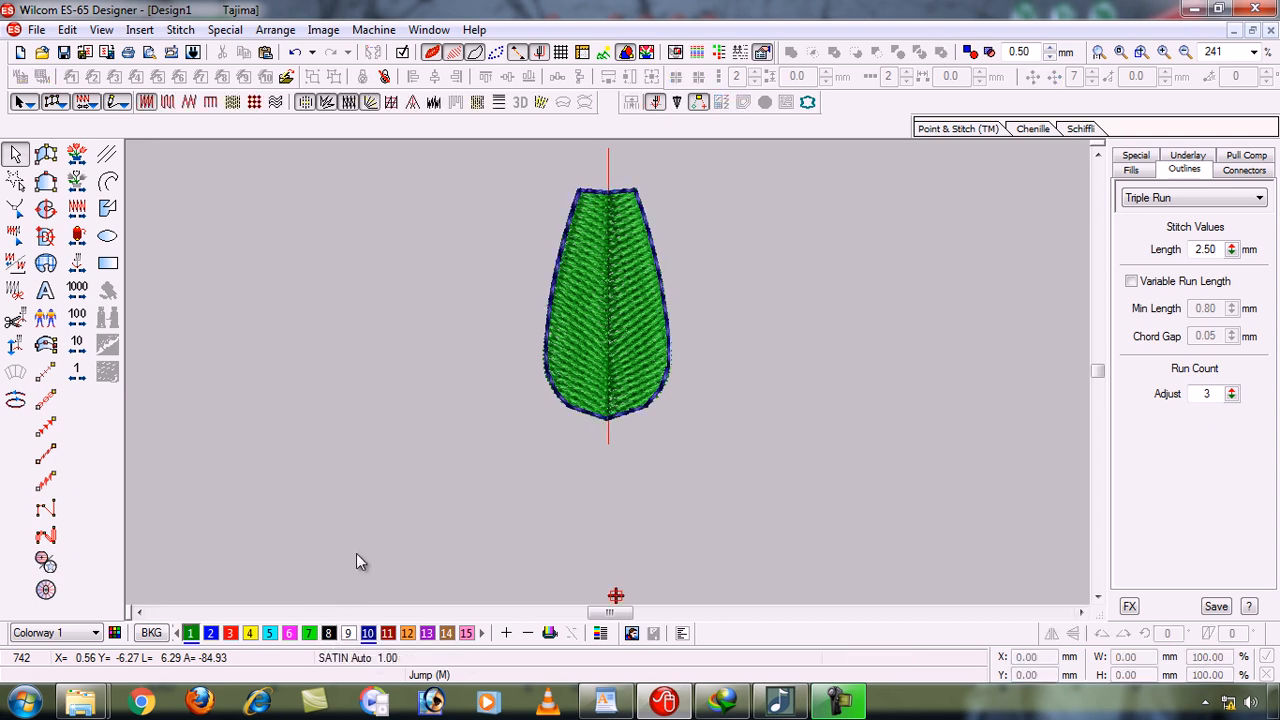
Show the background flower image again and delete the vertical guide line through the petal
key("d")
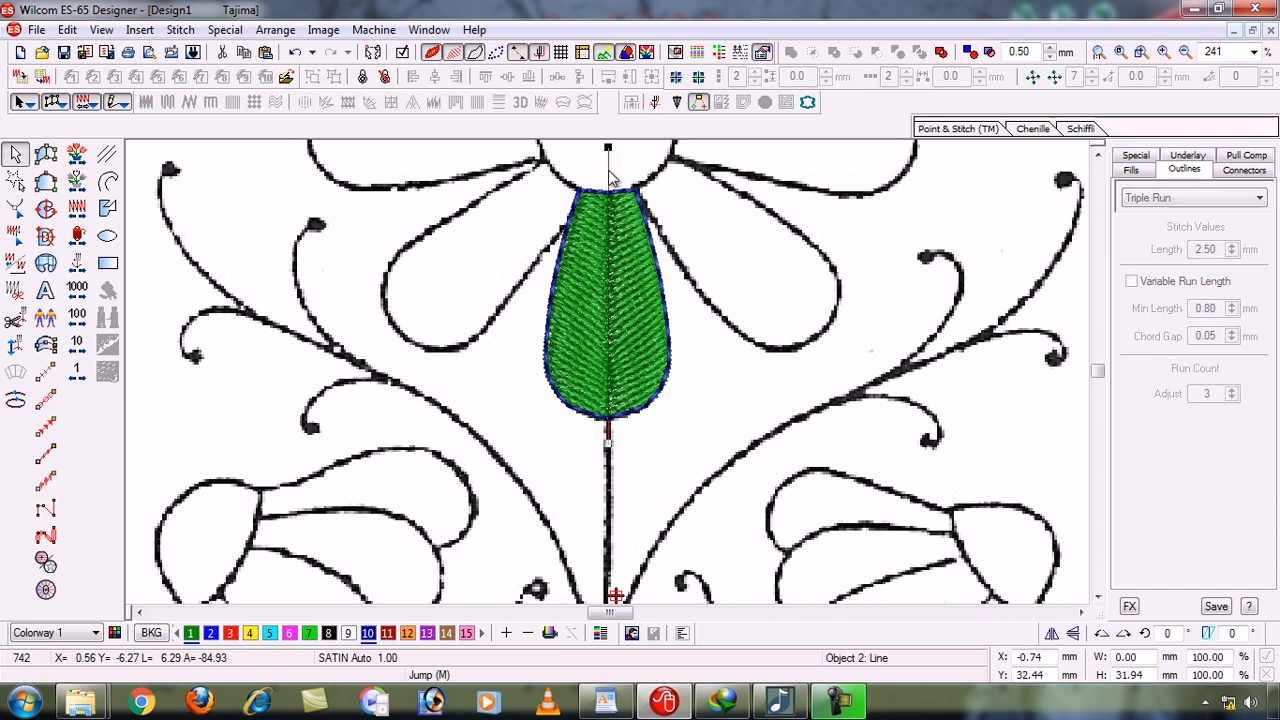
key("0")
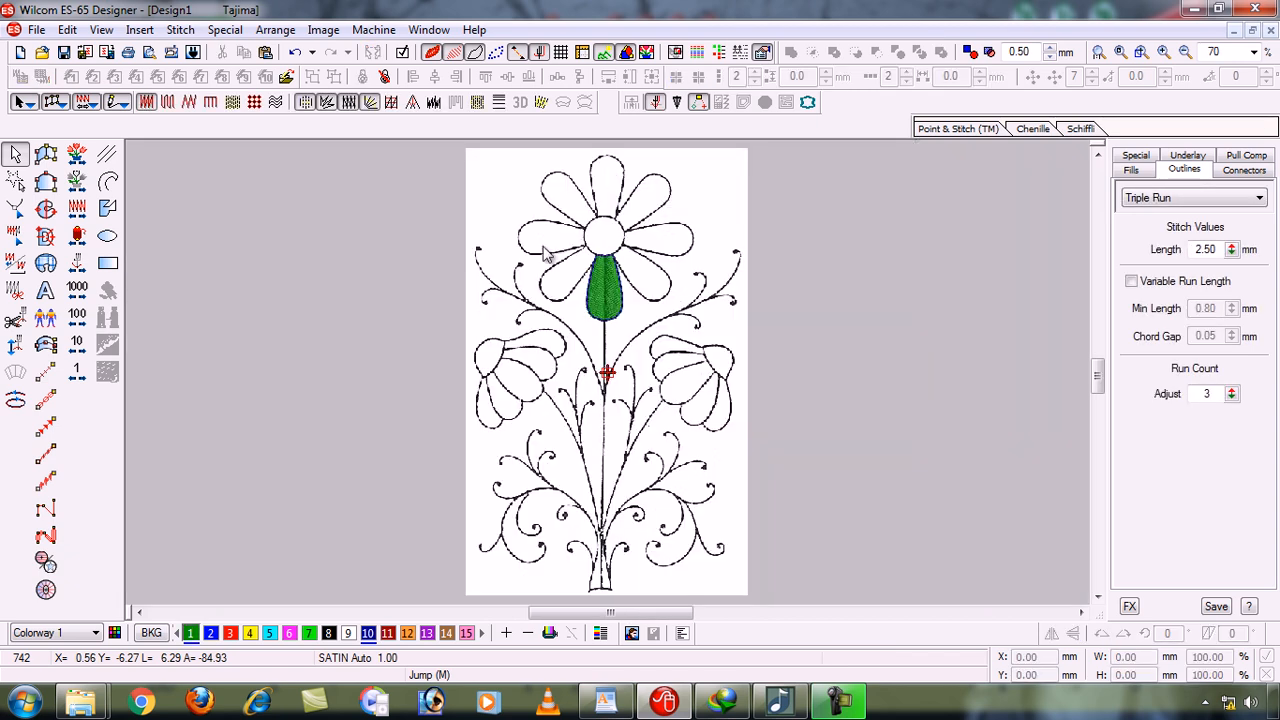
Group the petal's two filled halves and its outline into one object, and deselect it
key("b")
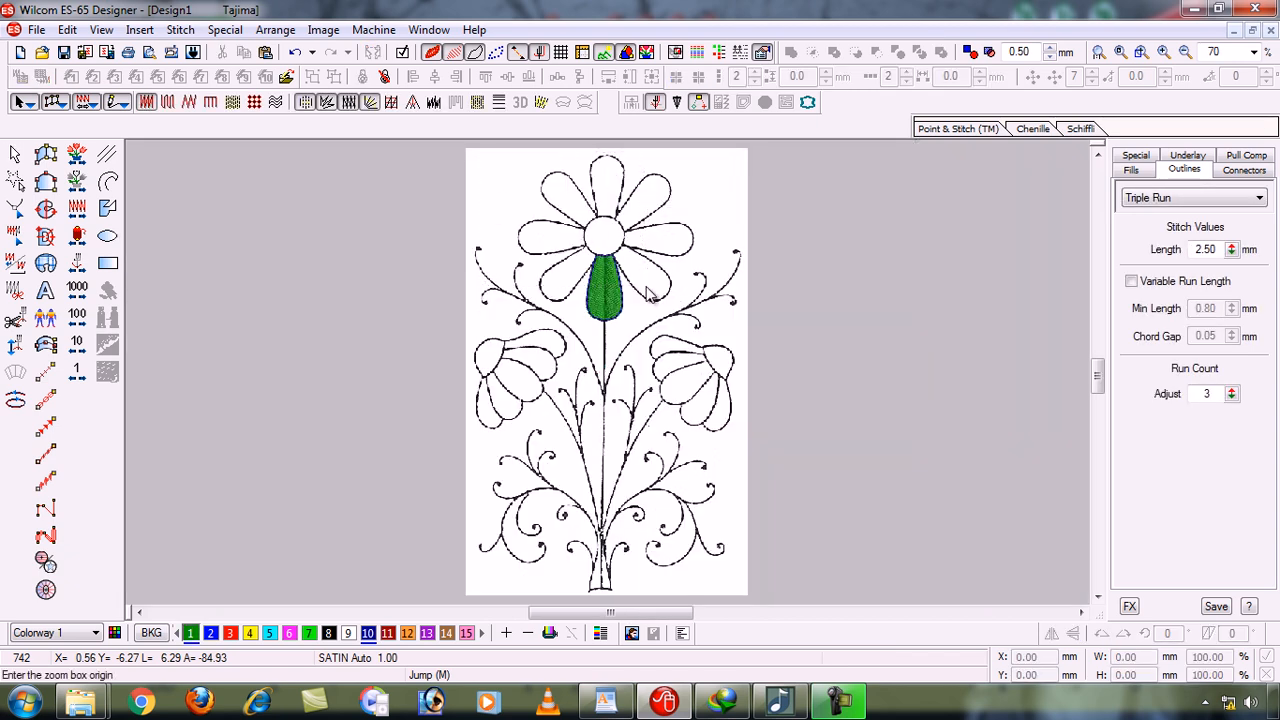
left_click(744, 360)
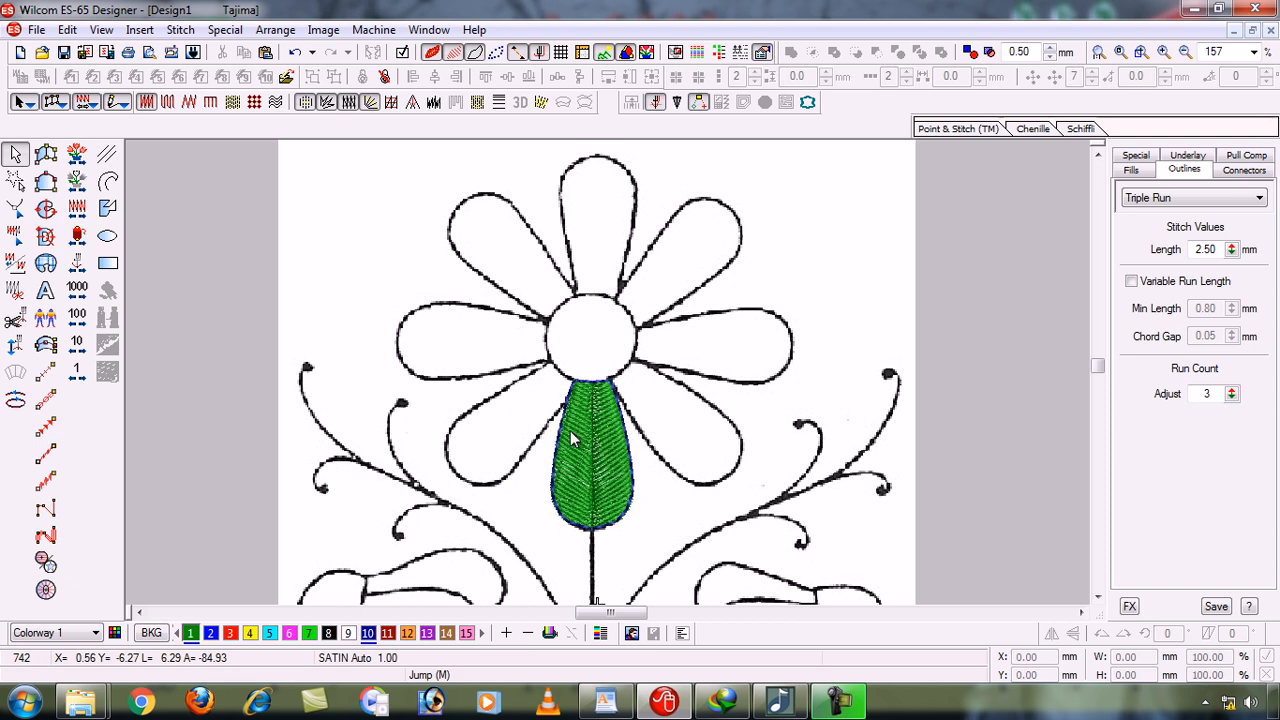
left_click_drag(498, 356, 727, 541)
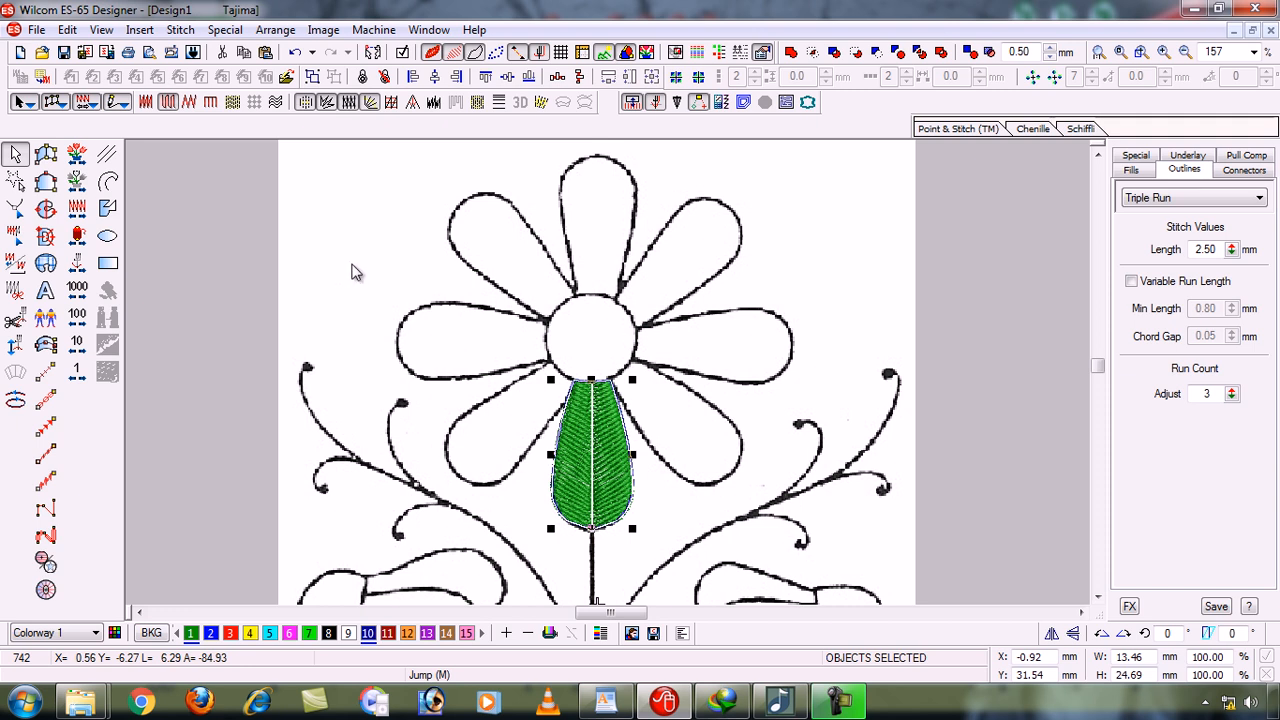
left_click(312, 77)
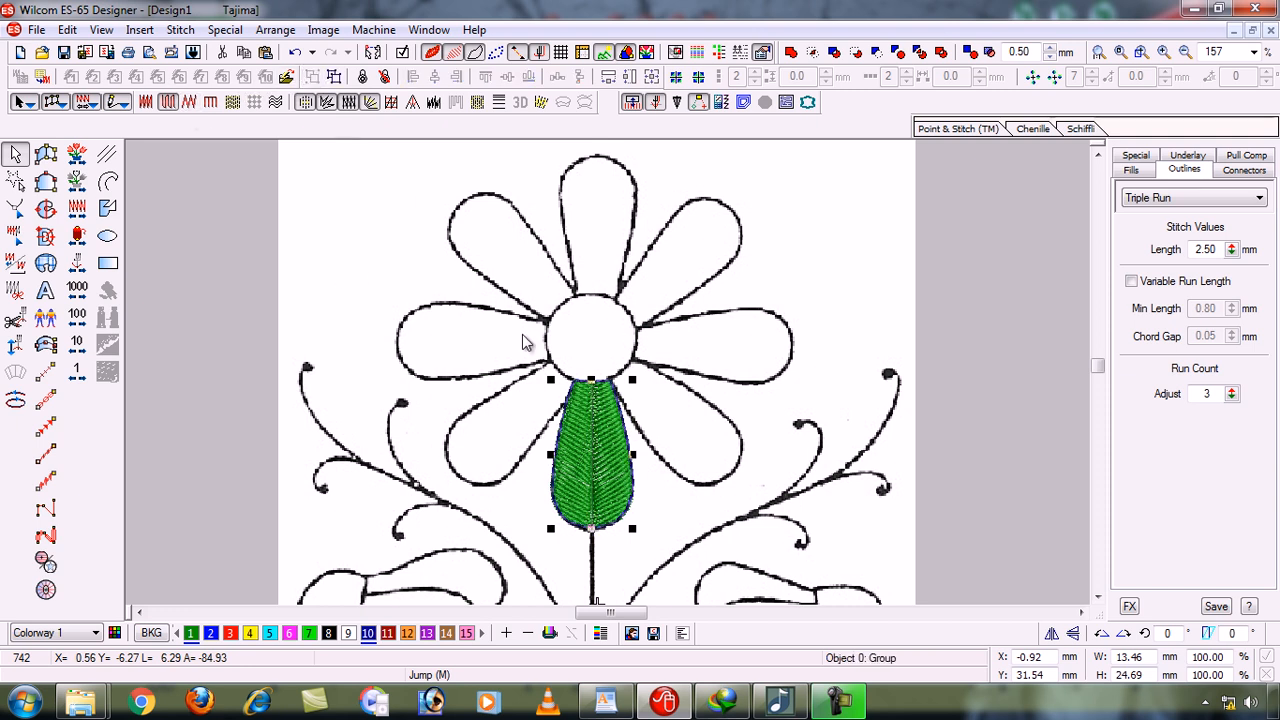
left_click(714, 590)
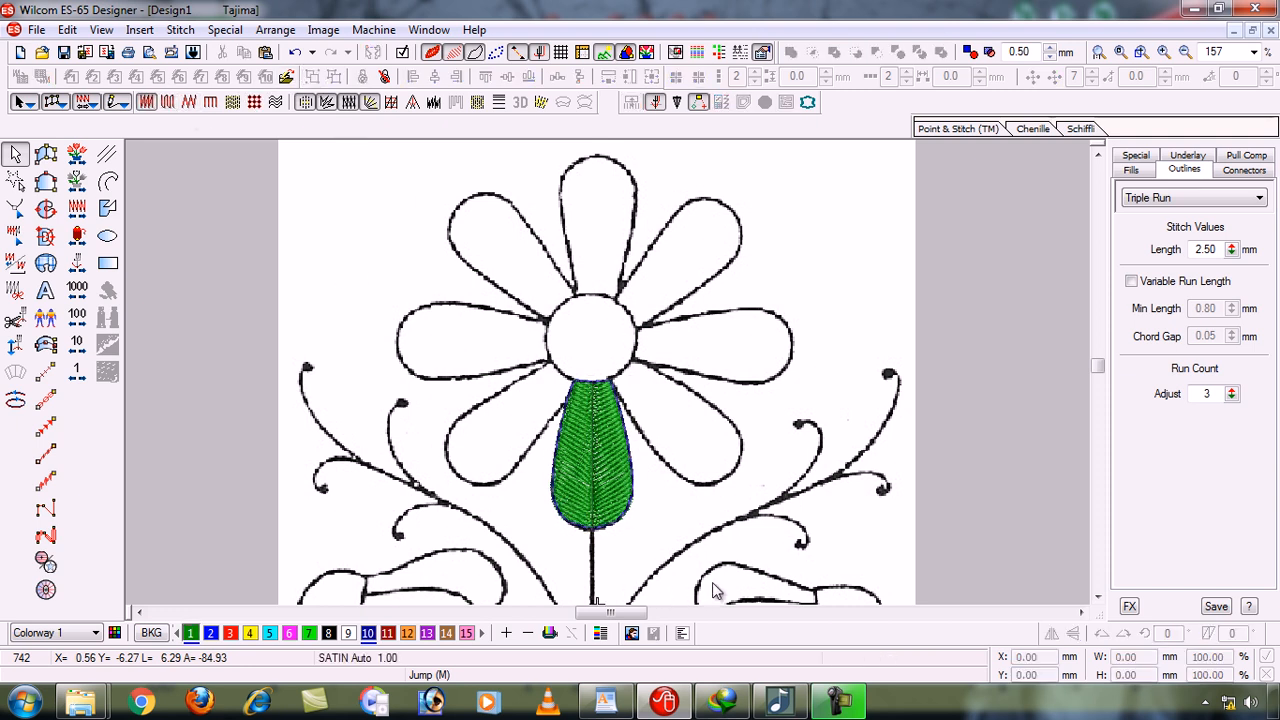
Select the grouped petal and start the Wreath tool on it
key("b")
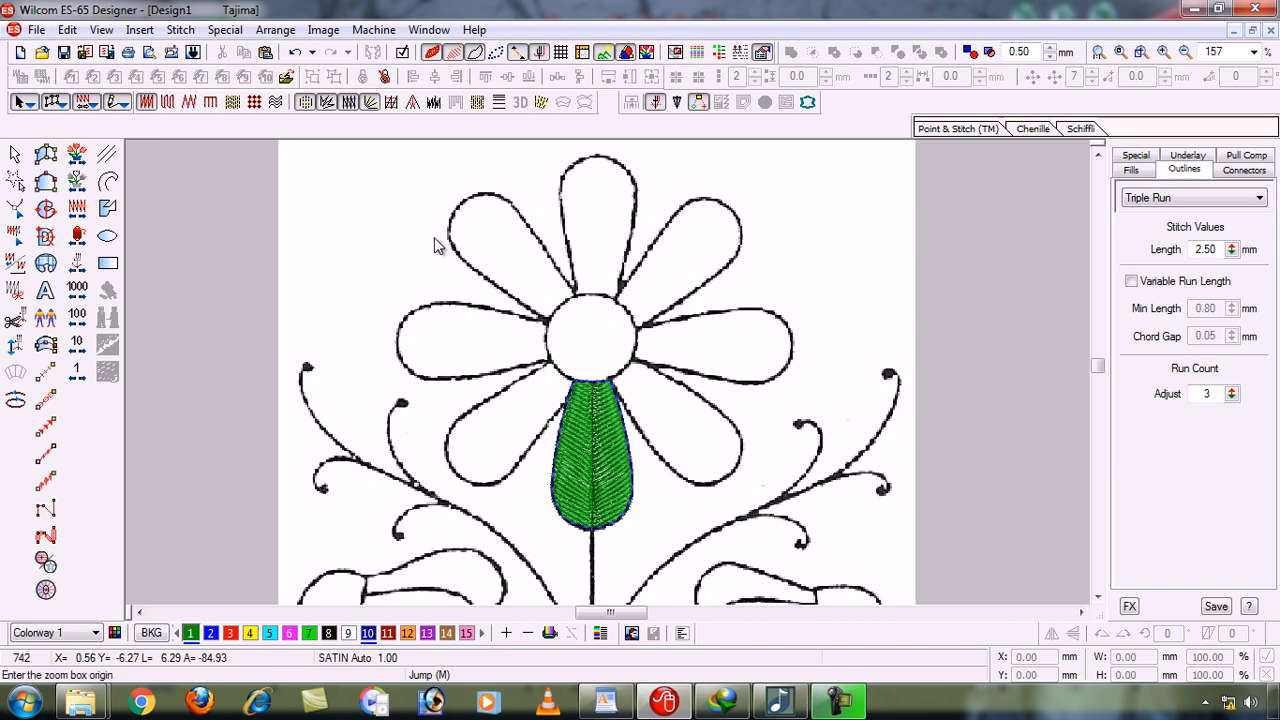
left_click_drag(387, 130, 800, 530)
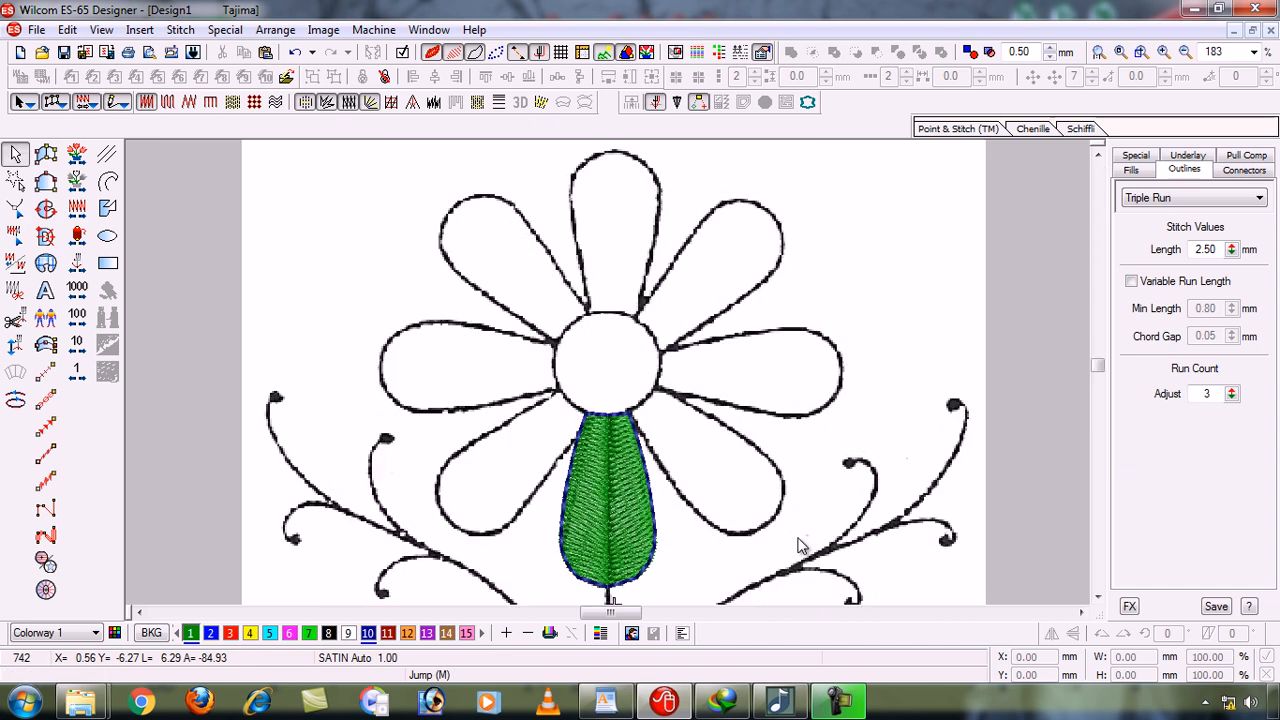
left_click(617, 466)
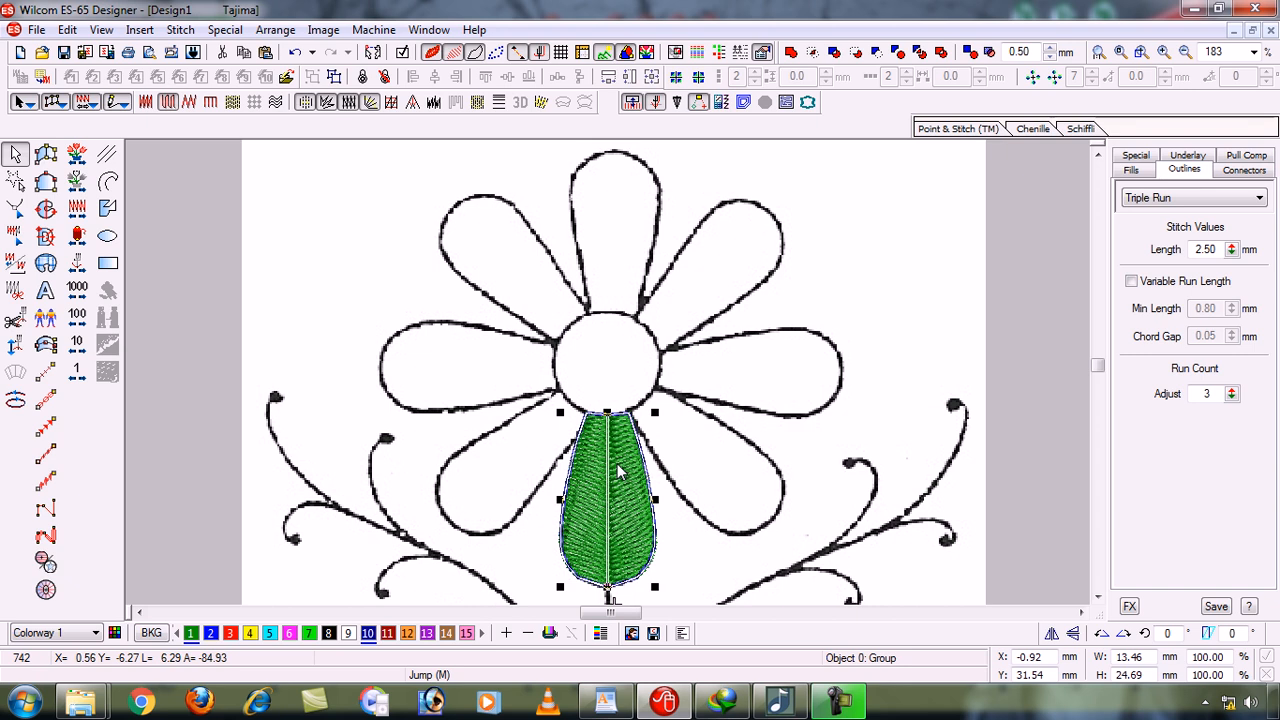
left_click(1033, 78)
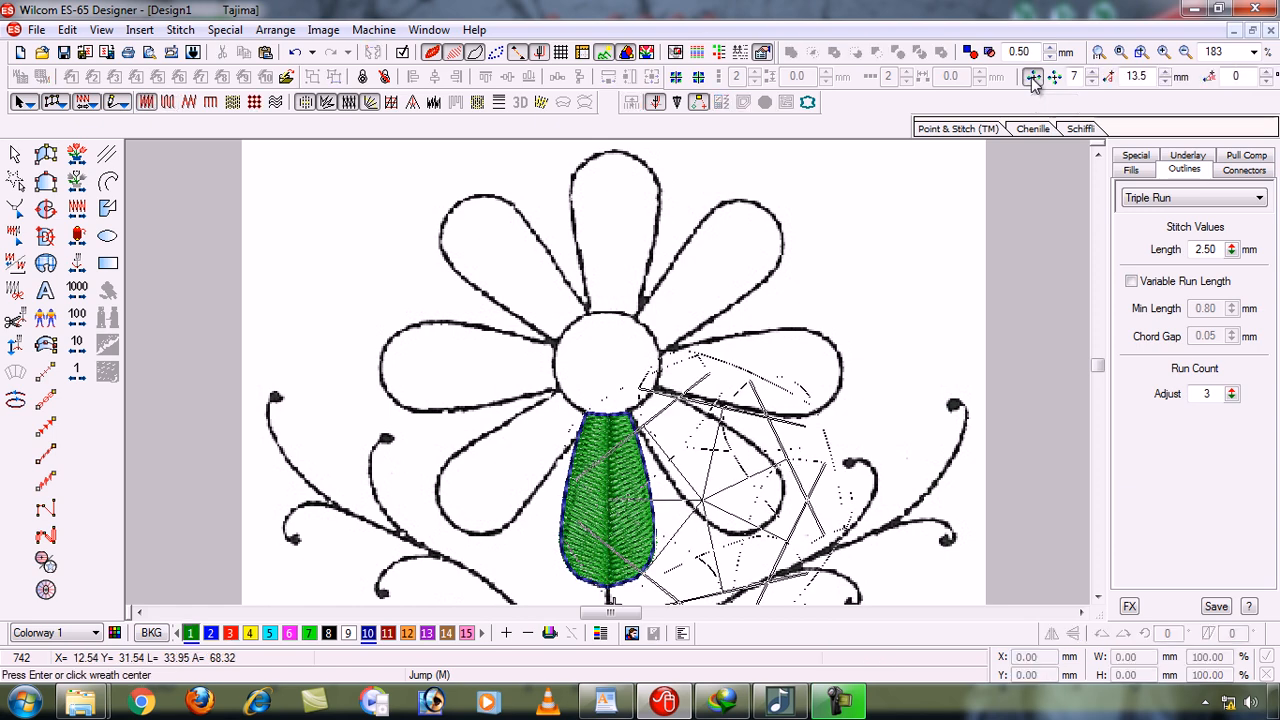
Lower the number of wreath copies to 2 to preview the arrangement
left_click(1092, 82)
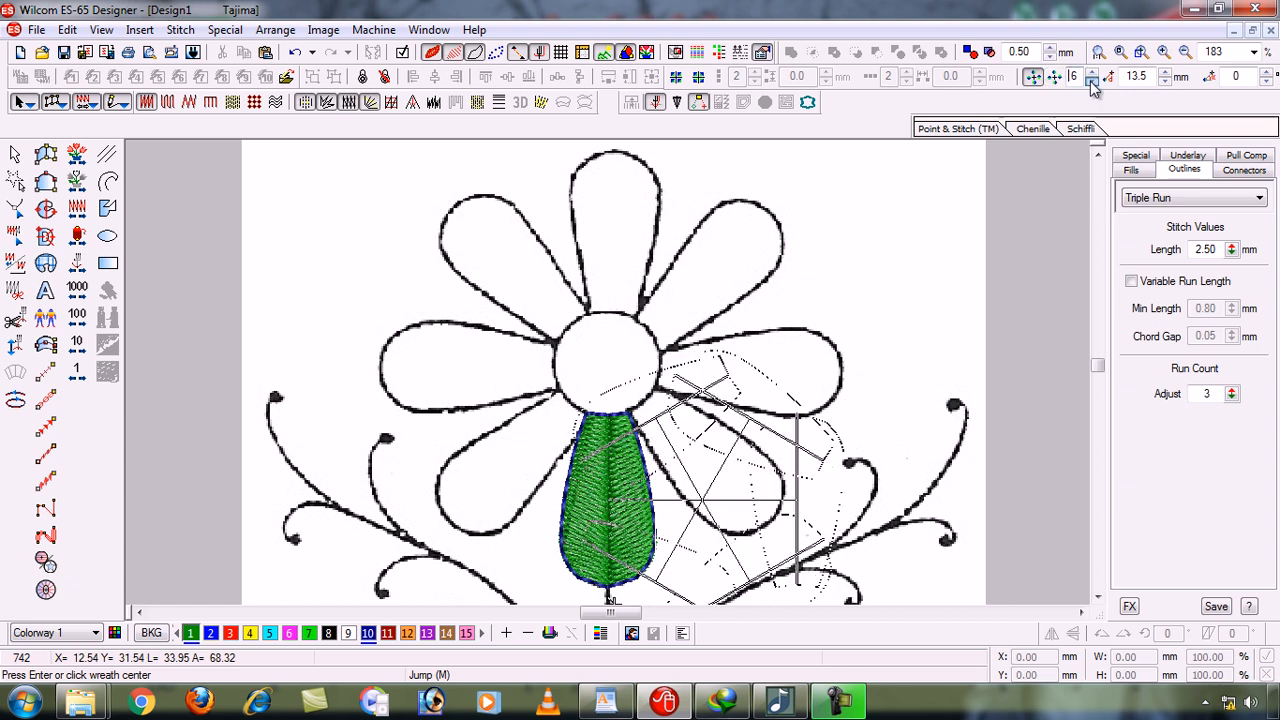
left_click(1092, 82)
left_click(1092, 82)
left_click(1092, 82)
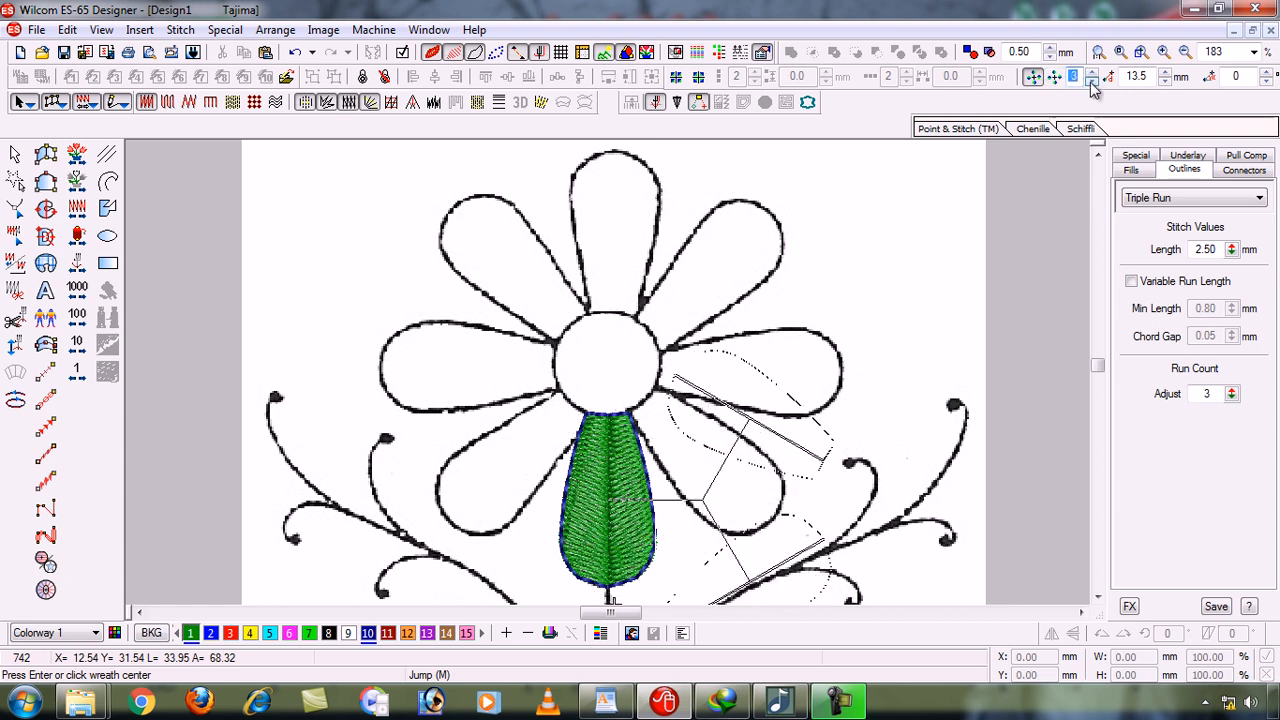
left_click(1092, 82)
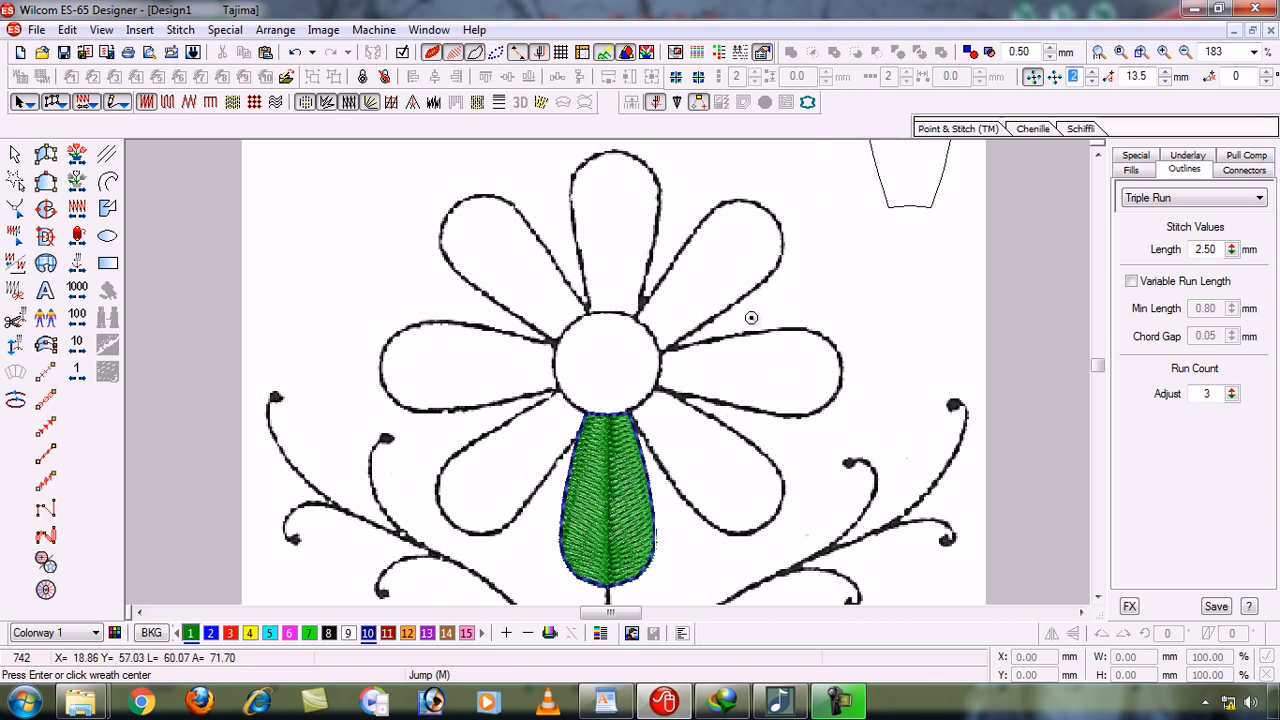
Set the wreath to 8 copies, centre it on the flower's central circle and deselect the resulting petals
left_click(1094, 73)
left_click(1094, 73)
left_click(1094, 73)
left_click(1094, 73)
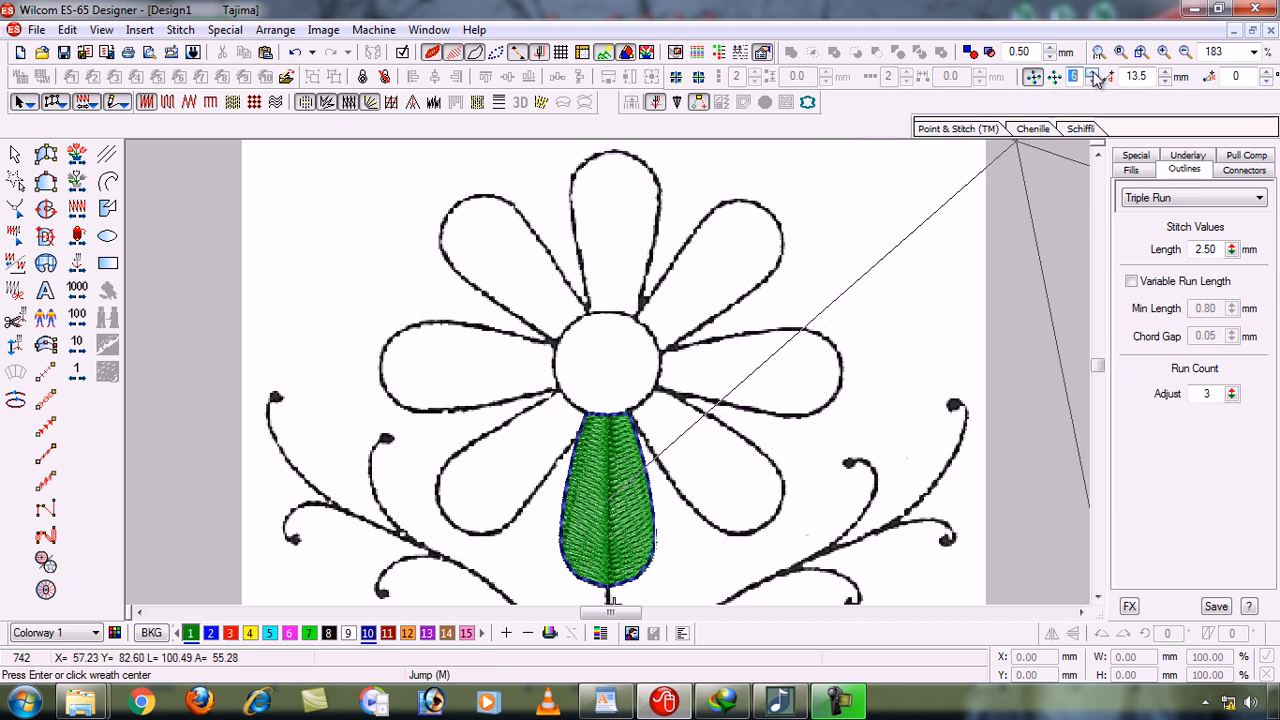
left_click(1094, 73)
left_click(1094, 73)
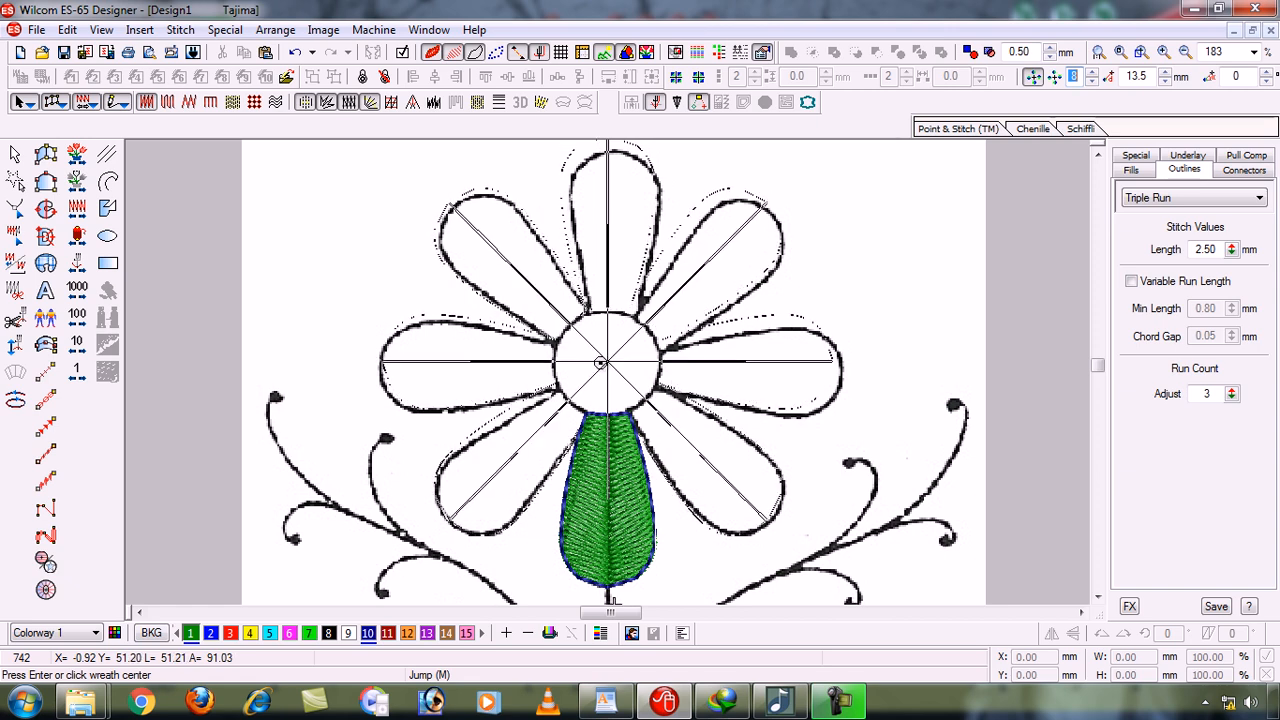
left_click(600, 362)
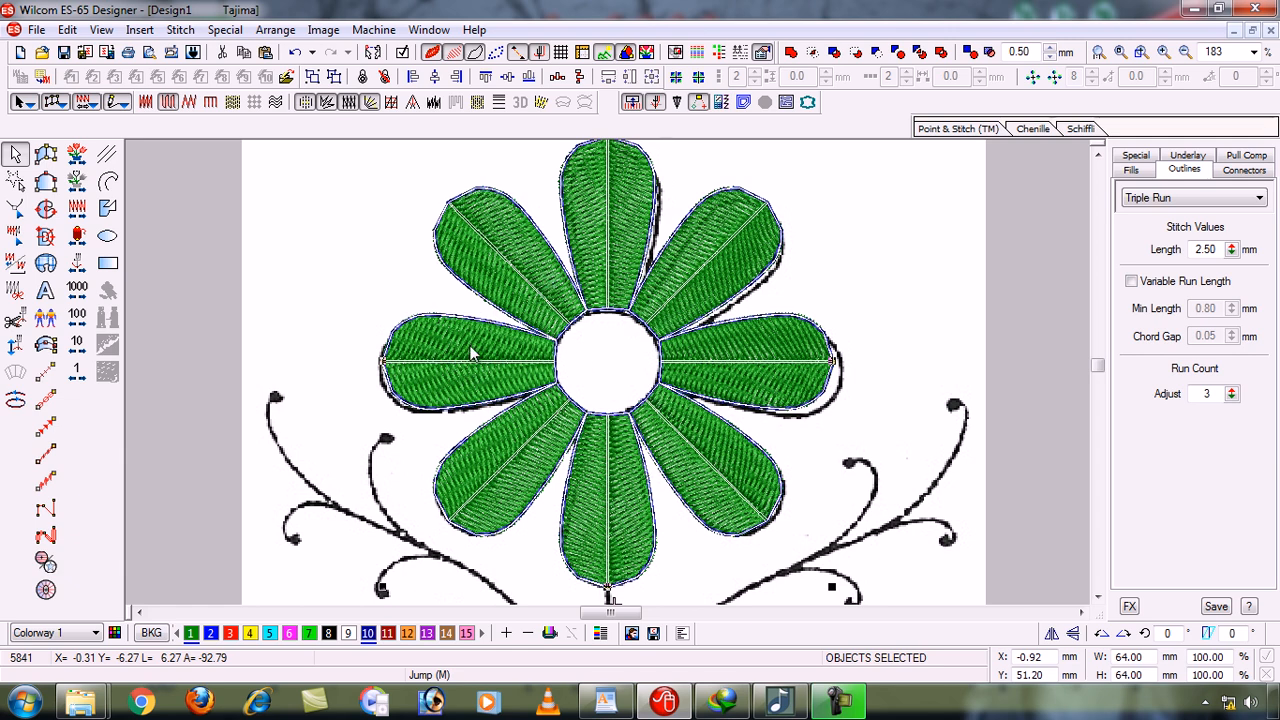
left_click(897, 262)
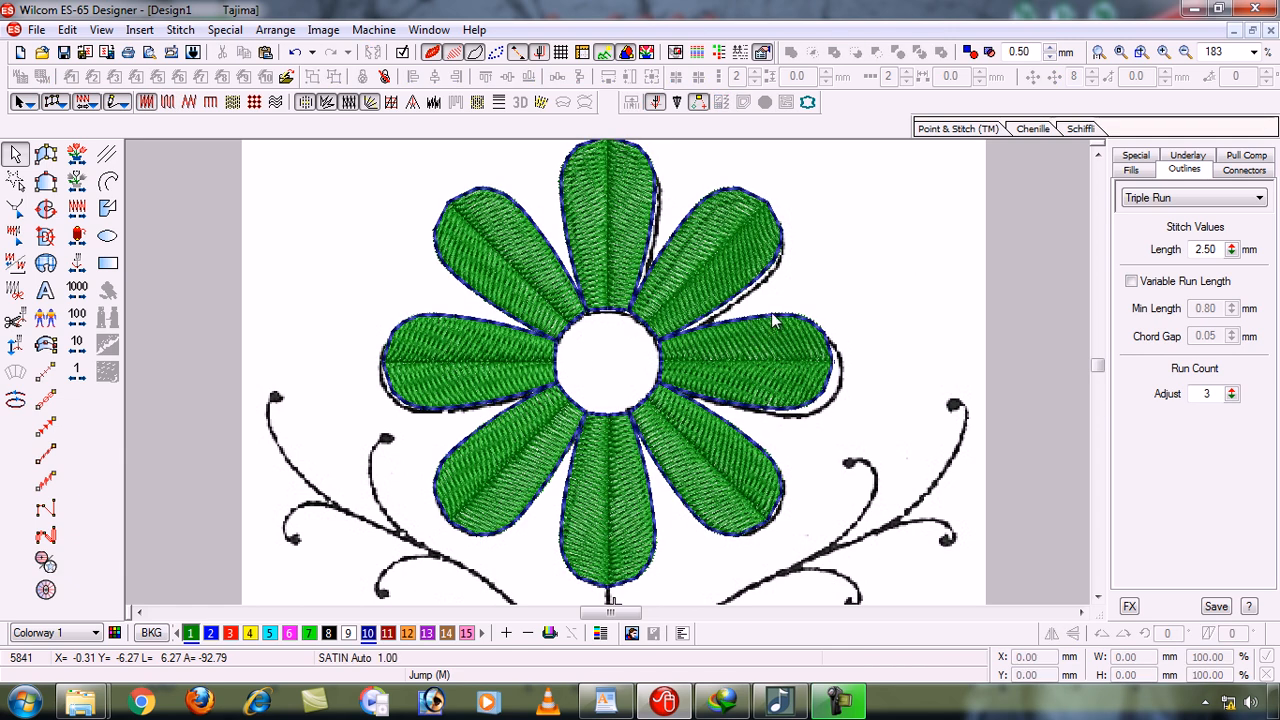
Compare the petals with the background image by hiding it briefly, move all petals off the drawing, and undo the move
key("d")
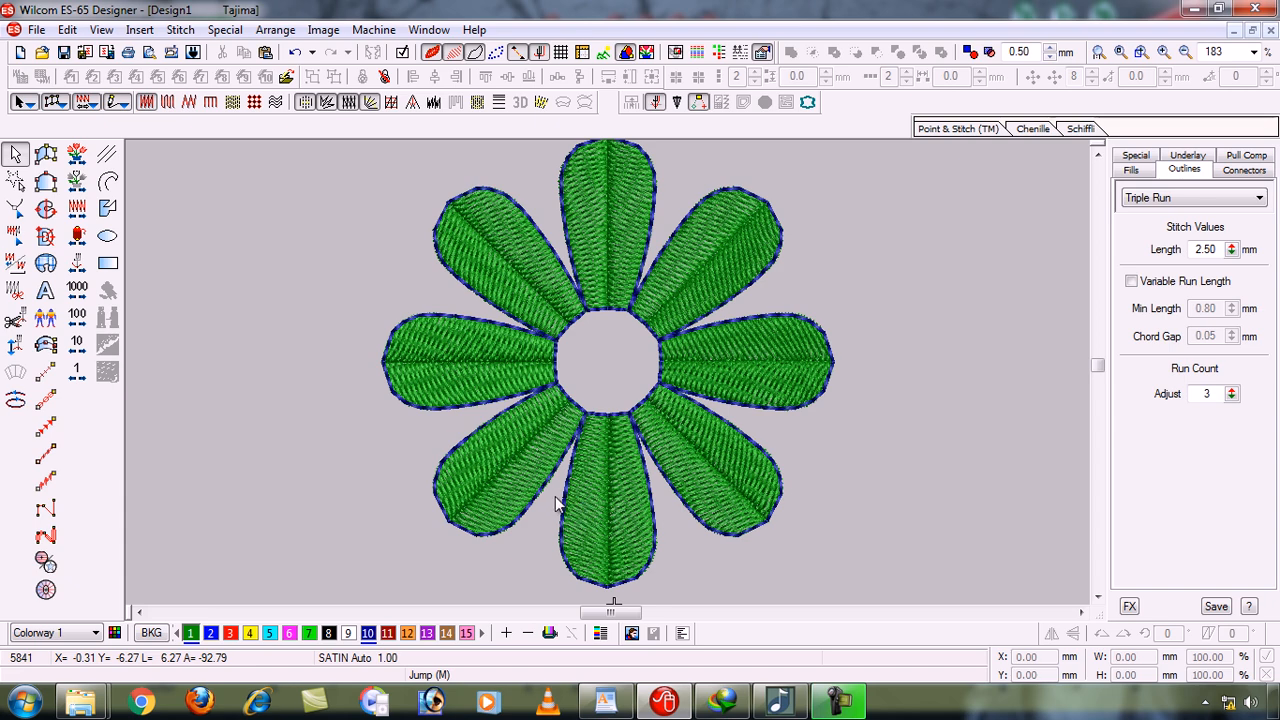
key("d")
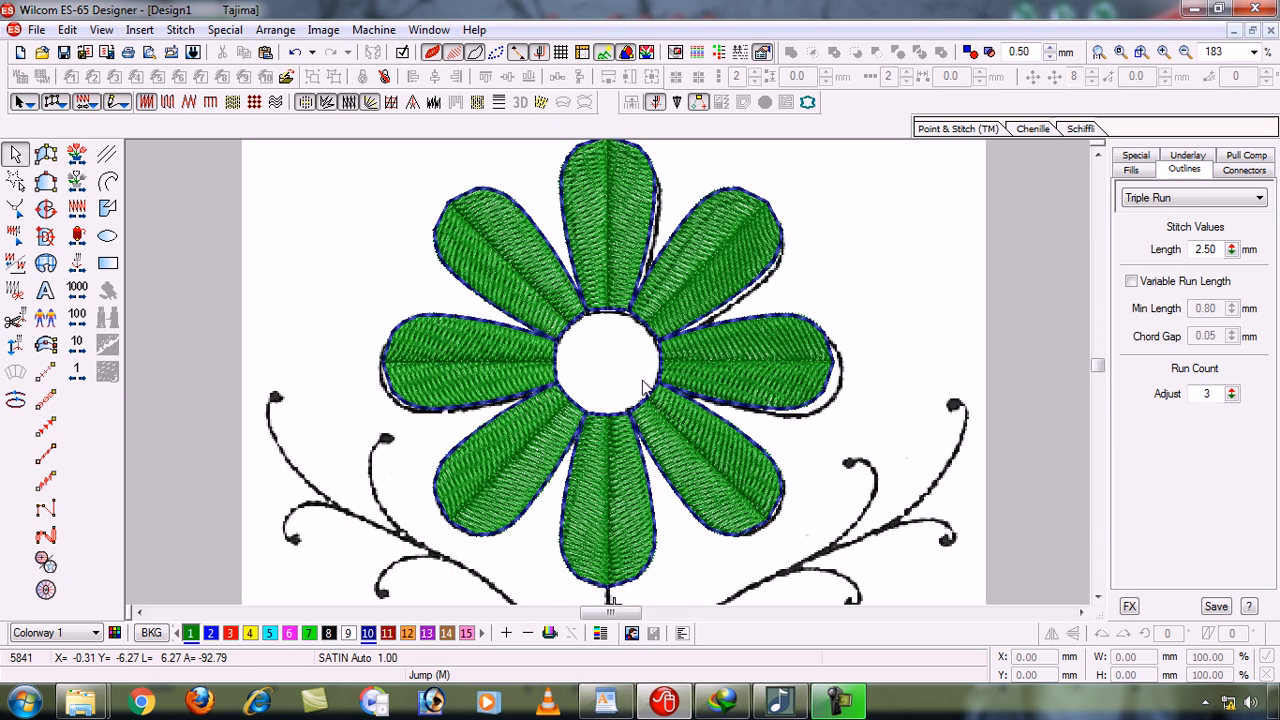
key("ctrl+a")
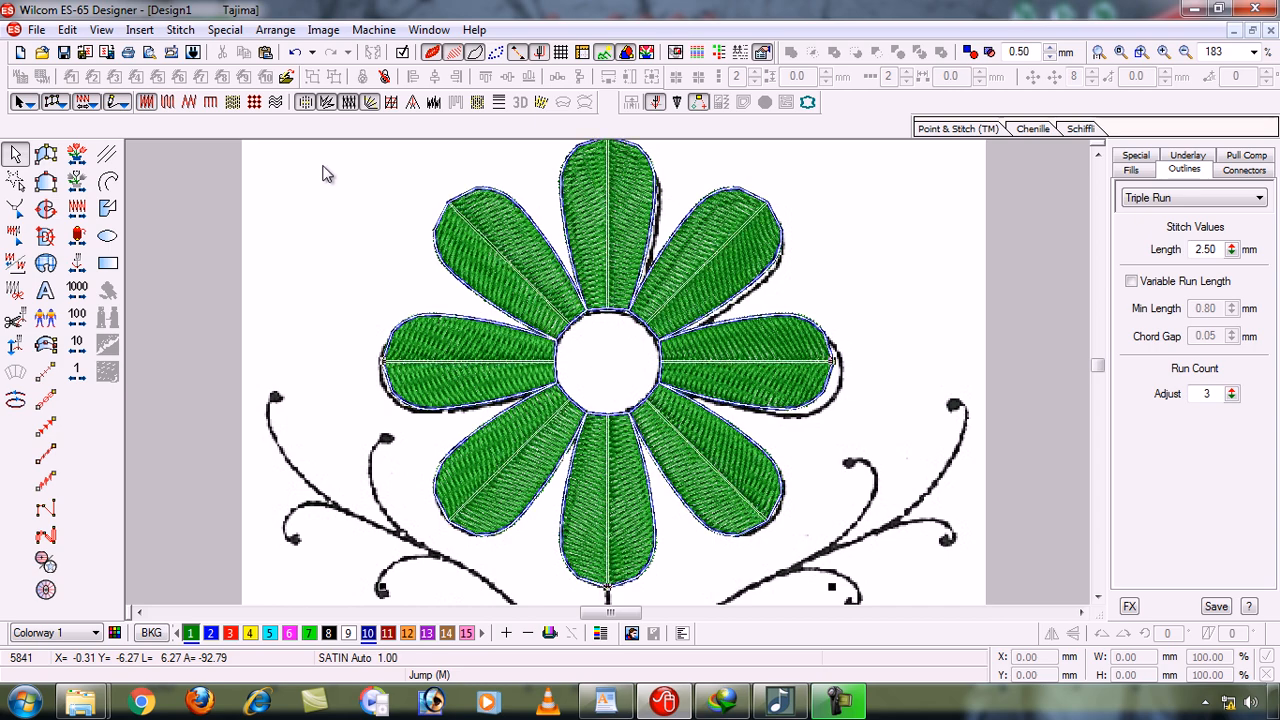
left_click_drag(551, 286, 826, 336)
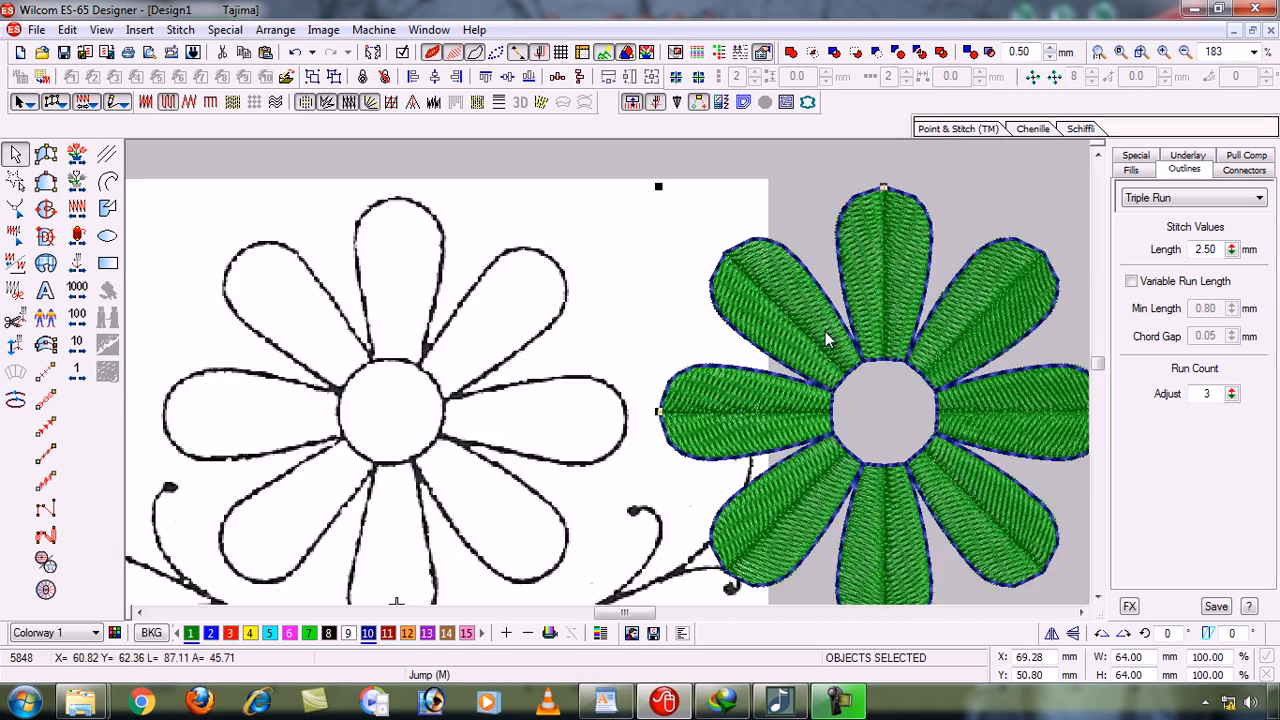
key("shift+z")
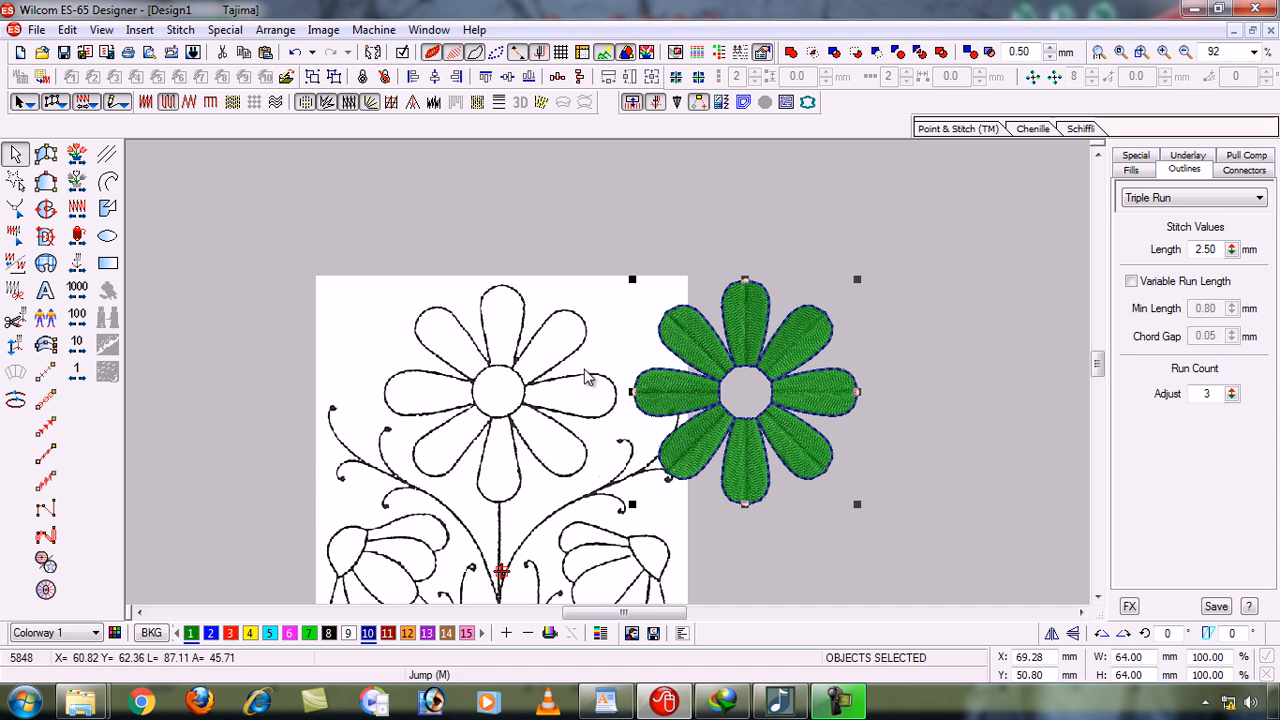
left_click(717, 541)
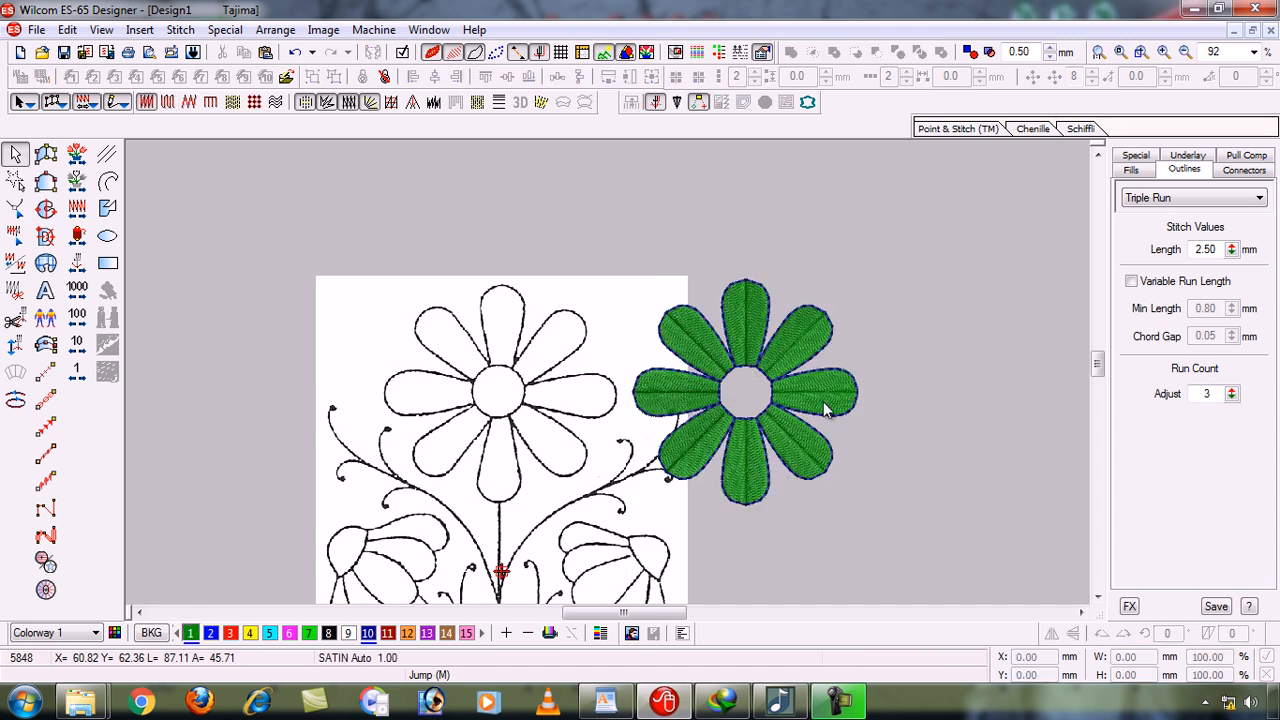
key("ctrl+z")
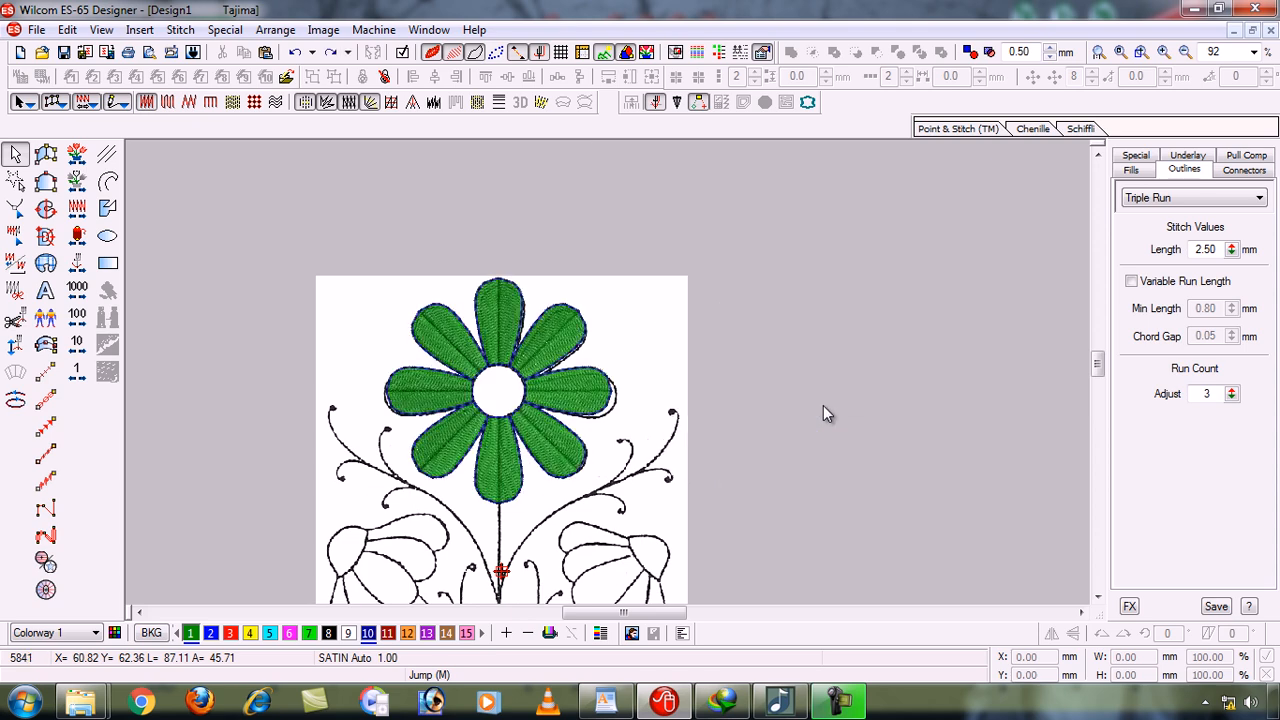
Undo the eight-petal wreath and redo it
key("b")
left_click_drag(362, 262, 628, 525)
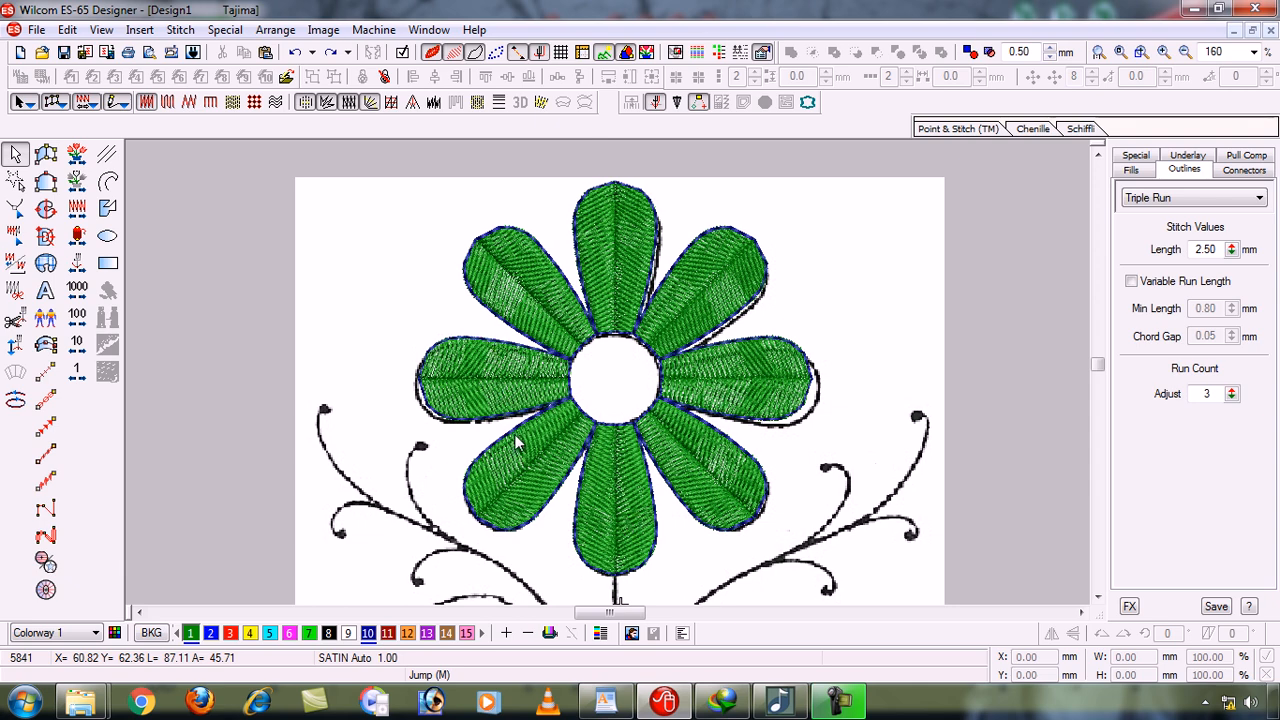
key("ctrl+z")
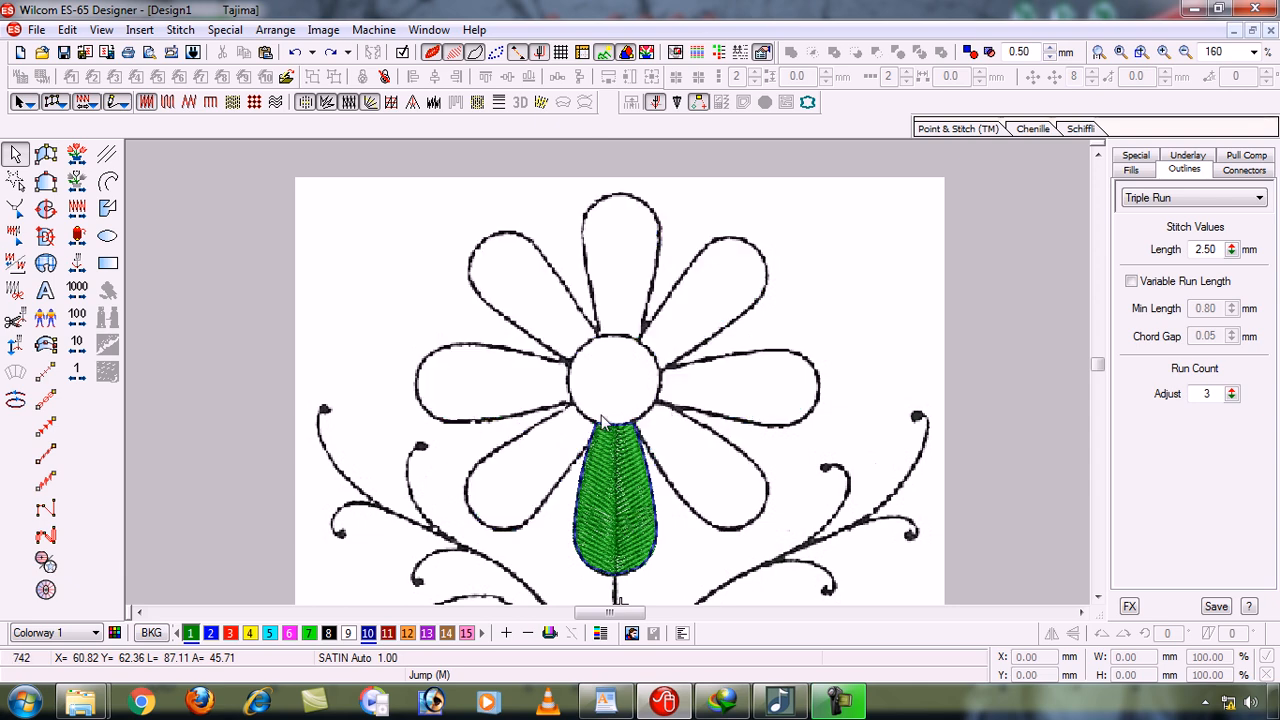
key("ctrl+y")
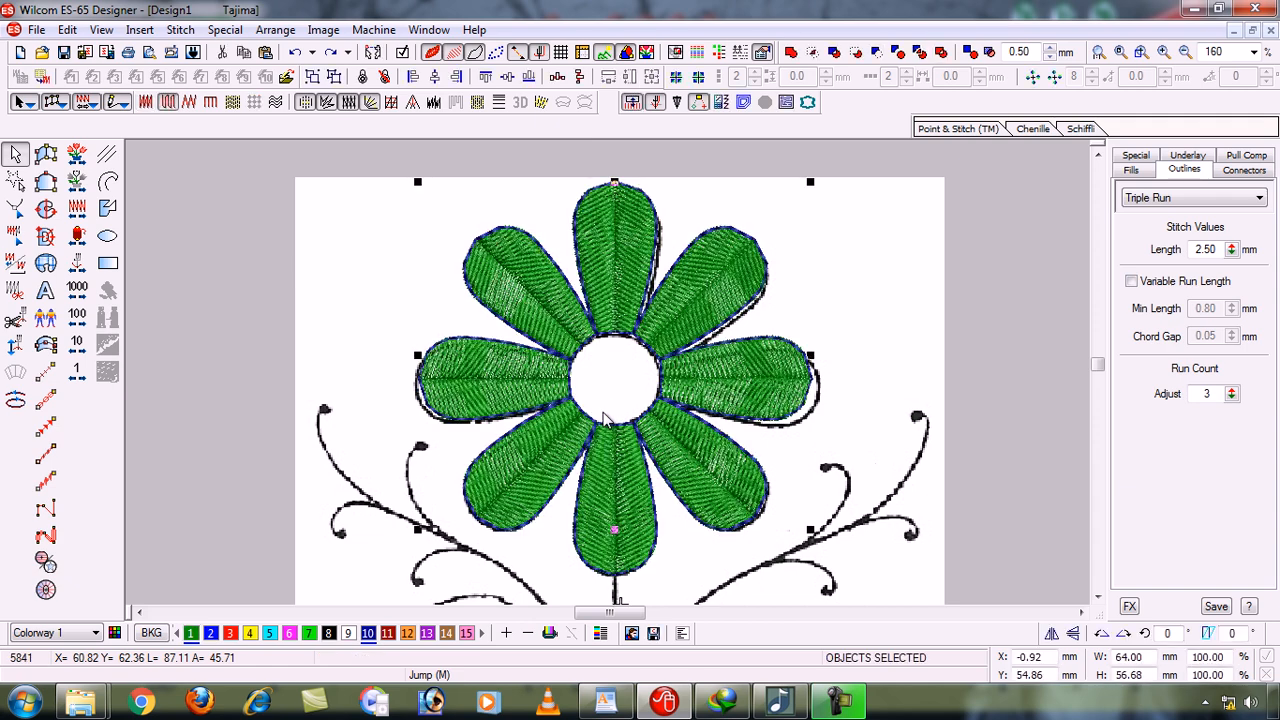
Recreate the wreath with 8 copies of the grouped petal, centred on the flower's central circle, and check it with the image hidden
left_click(1055, 82)
left_click(632, 515)
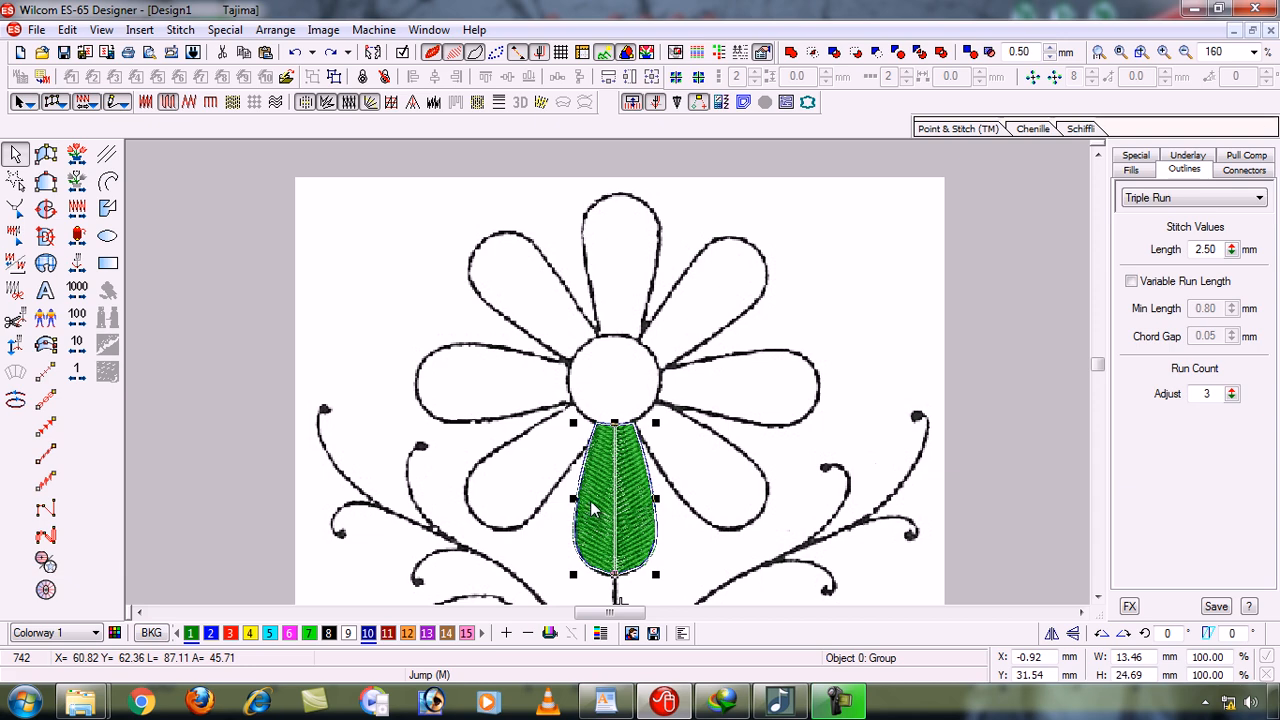
left_click(1054, 80)
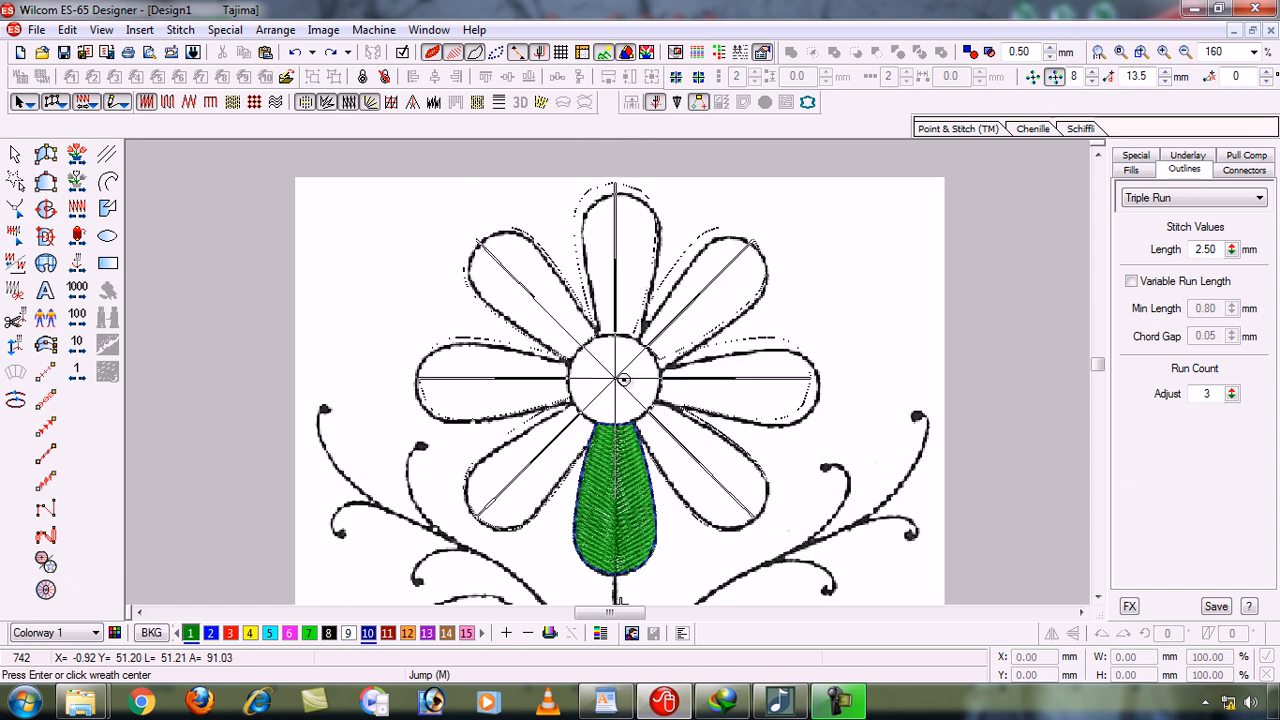
left_click(622, 380)
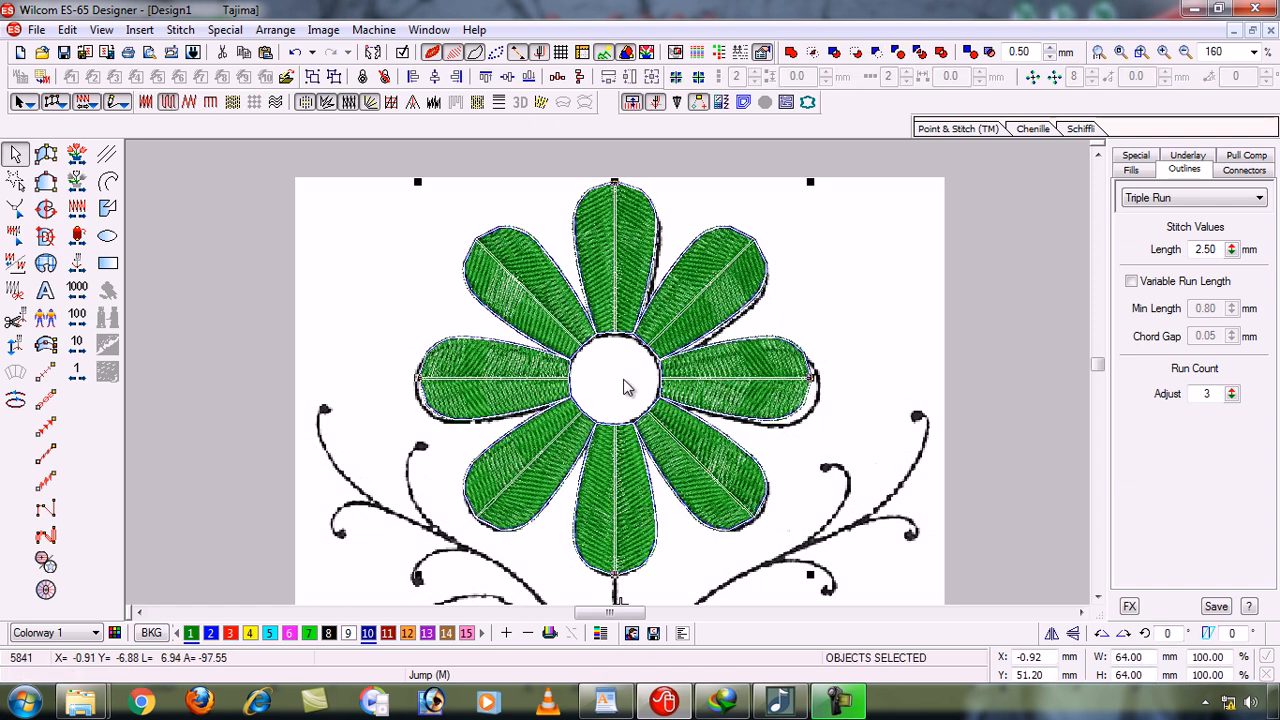
left_click(300, 344)
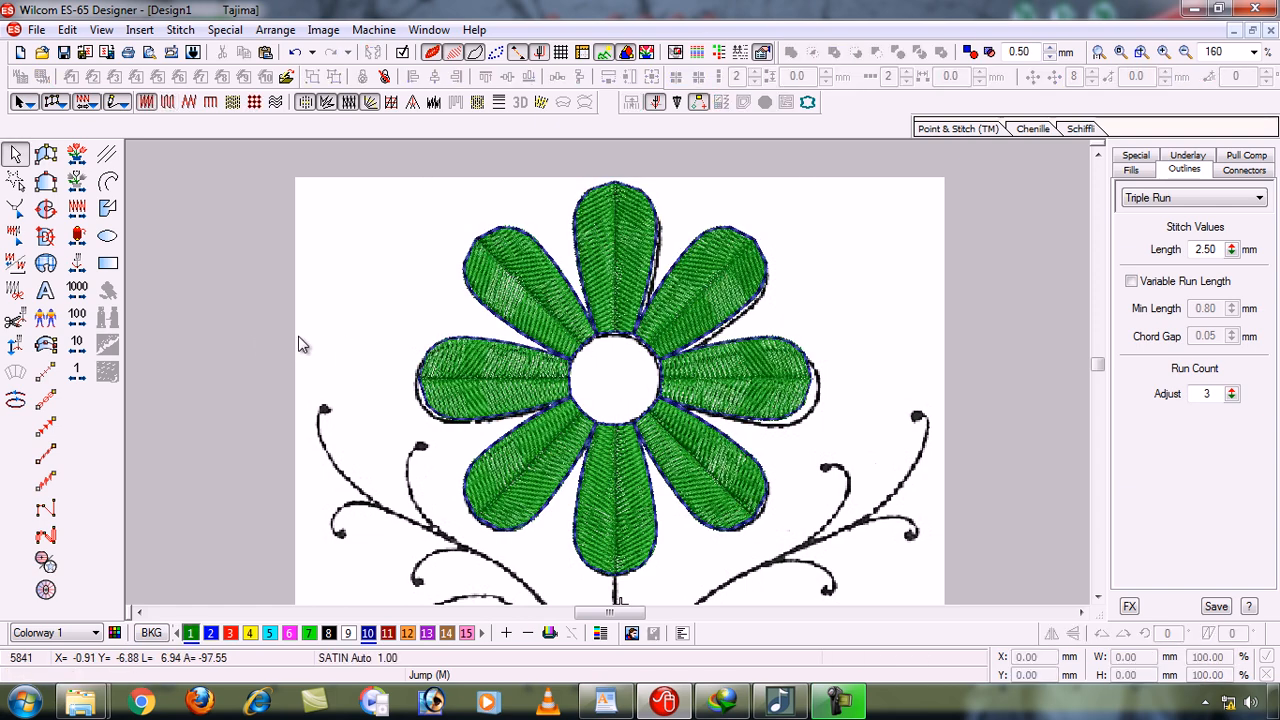
key("d")
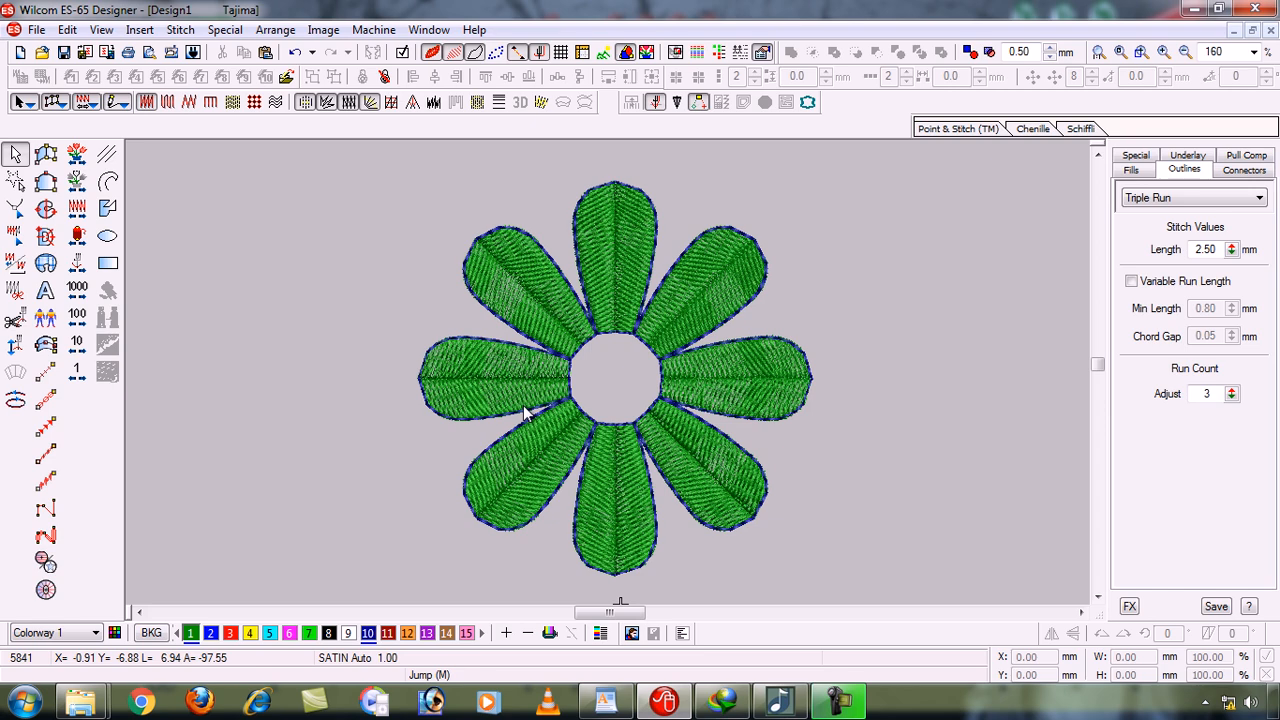
key("d")
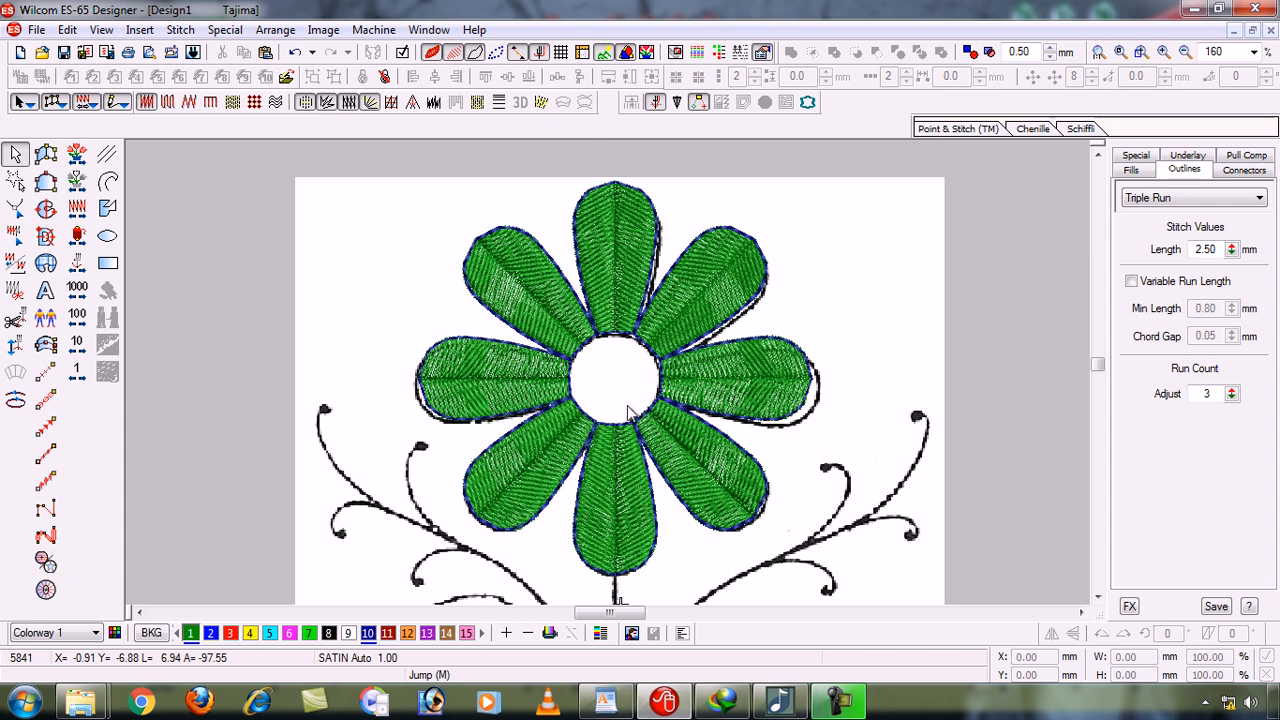
Draw a vector circle about 16 mm across over the flower's central circle and select it
left_click(108, 236)
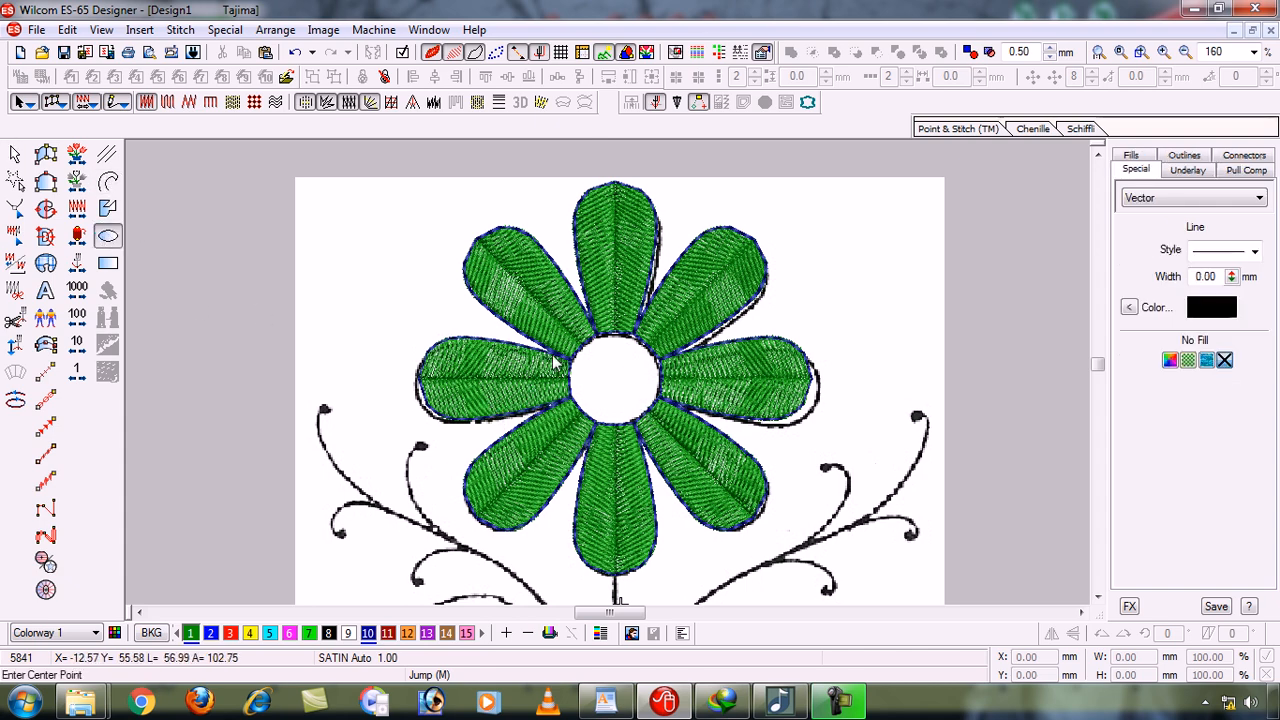
left_click(616, 384)
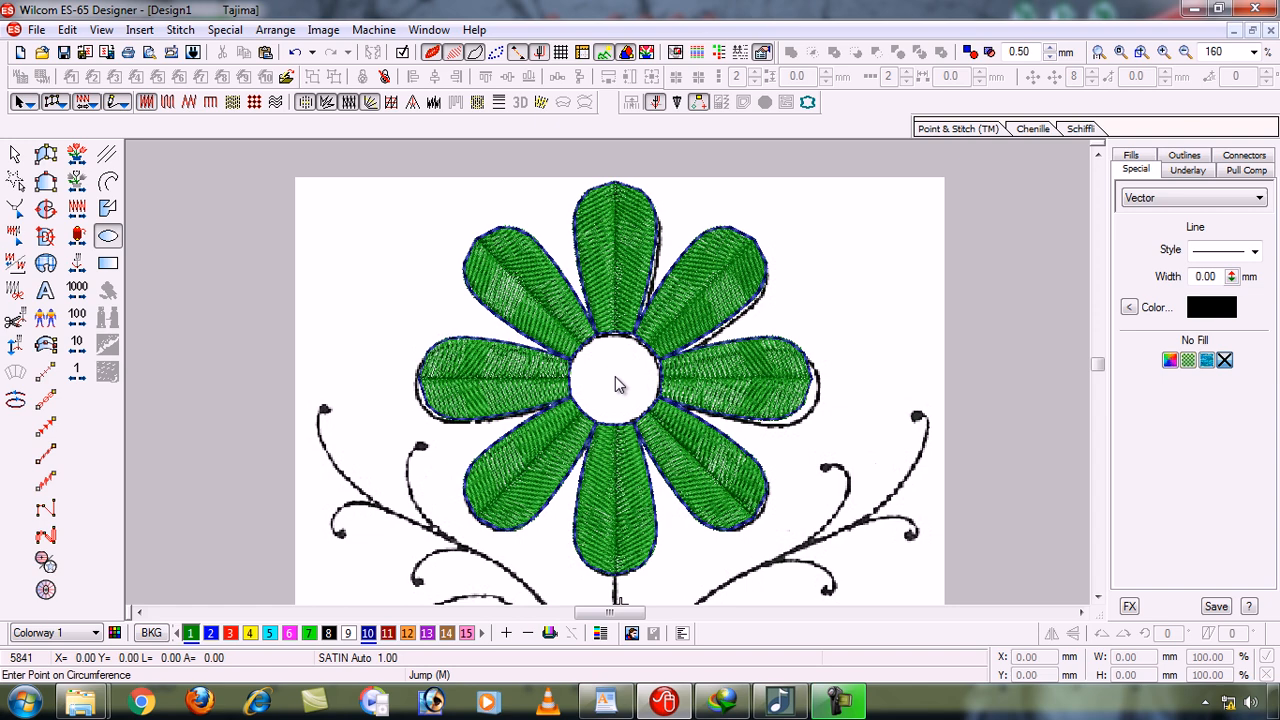
left_click(637, 425)
key("Return")
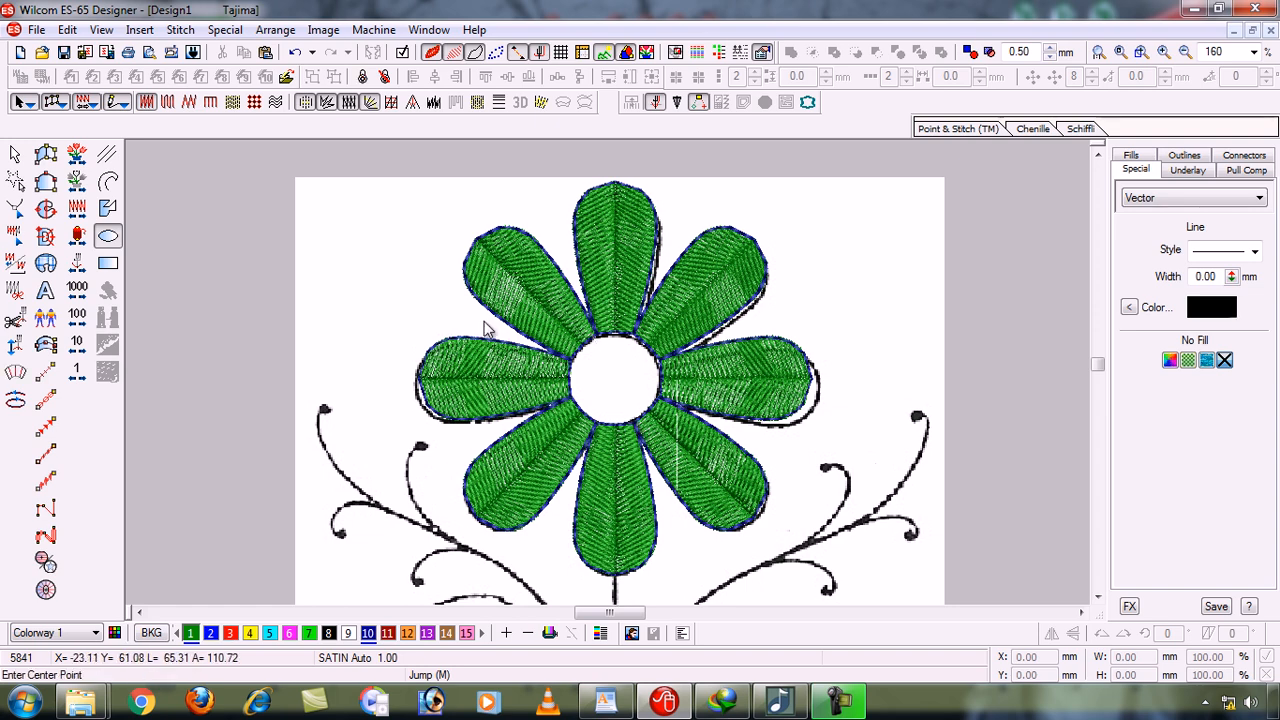
left_click(16, 155)
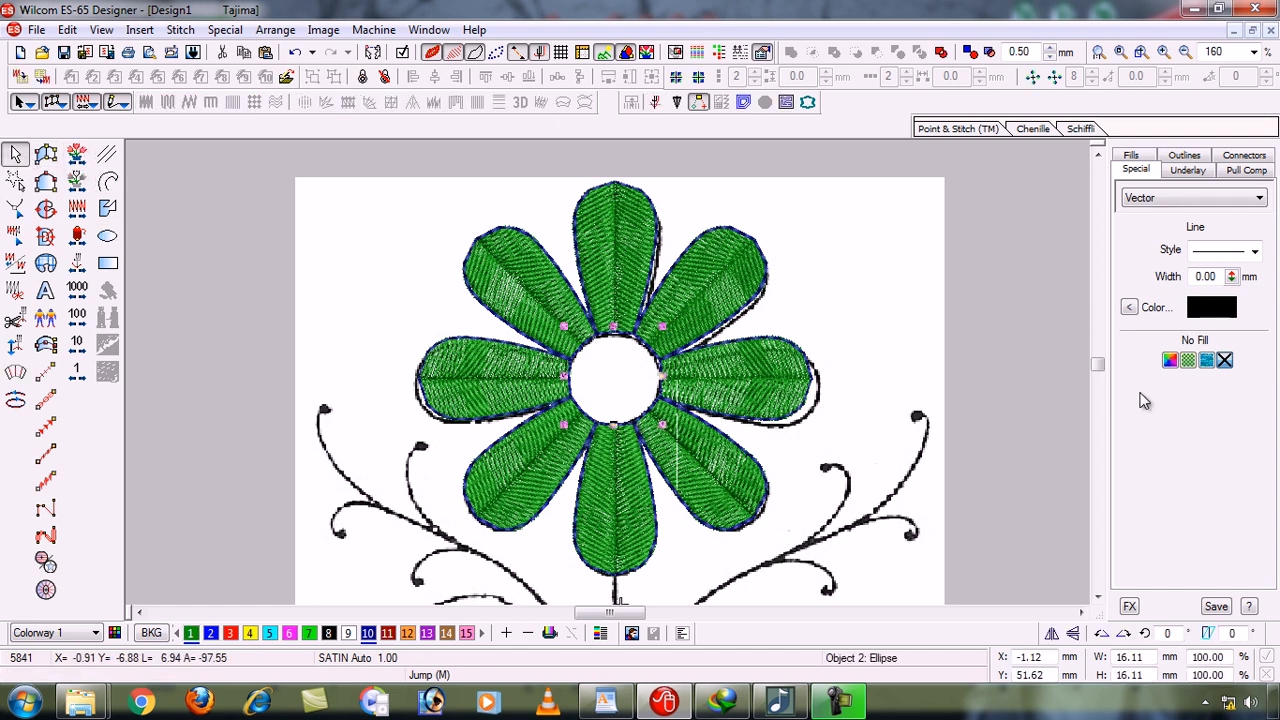
Set the central circle's vector line color to yellow
left_click(1129, 309)
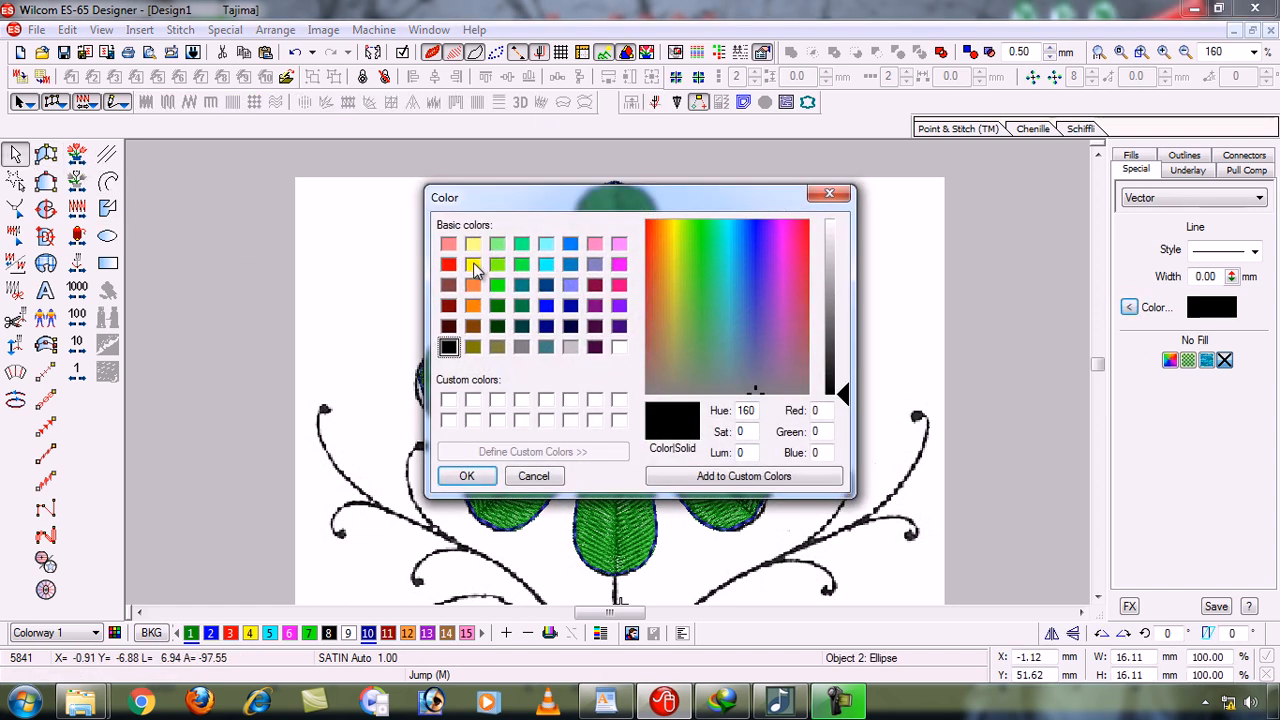
left_click(472, 264)
key("Return")
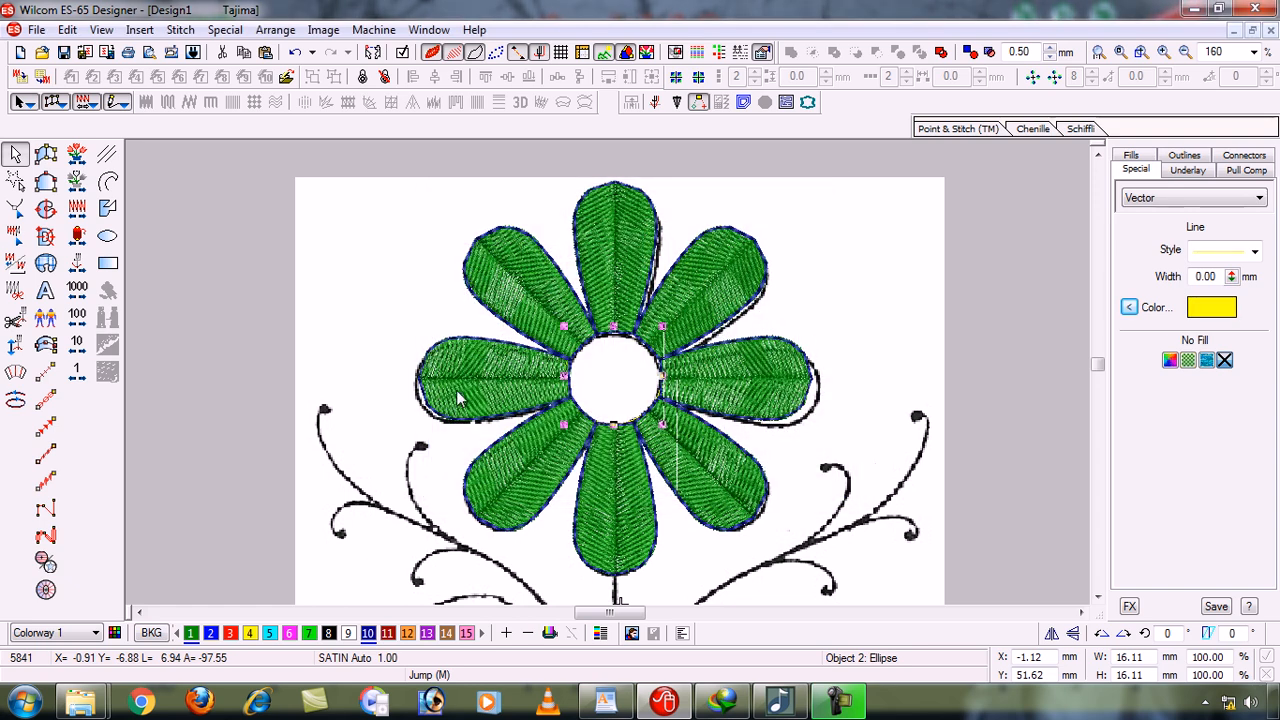
Turn the central circle into a satin Complex Fill with default entry and exit points and a stitch angle set across the circle
left_click(45, 208)
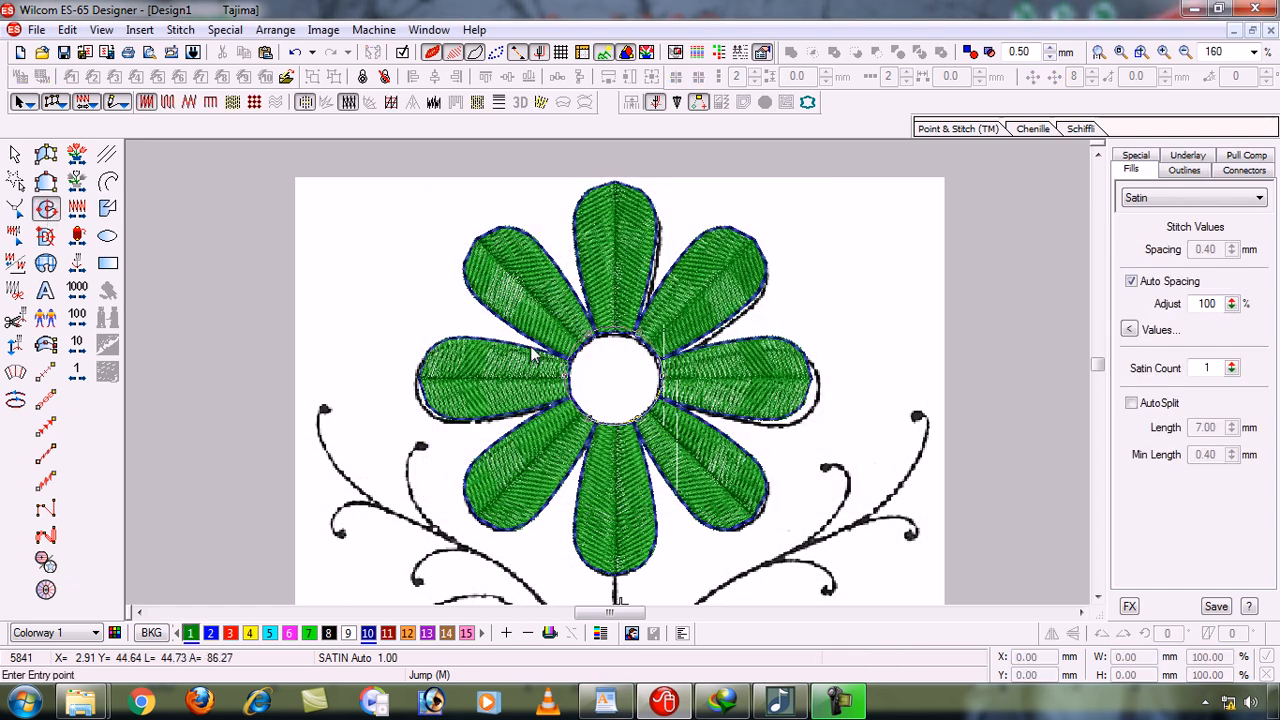
key("Return")
key("Return")
left_click(540, 351)
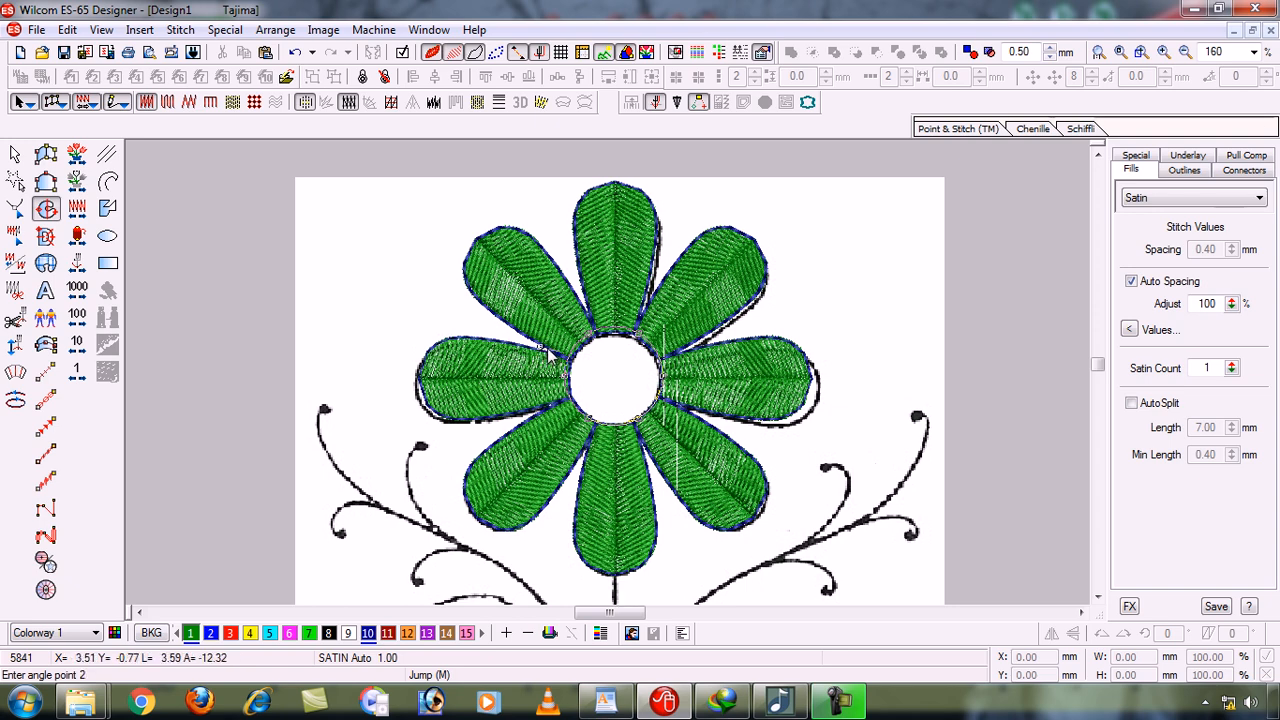
left_click(680, 379)
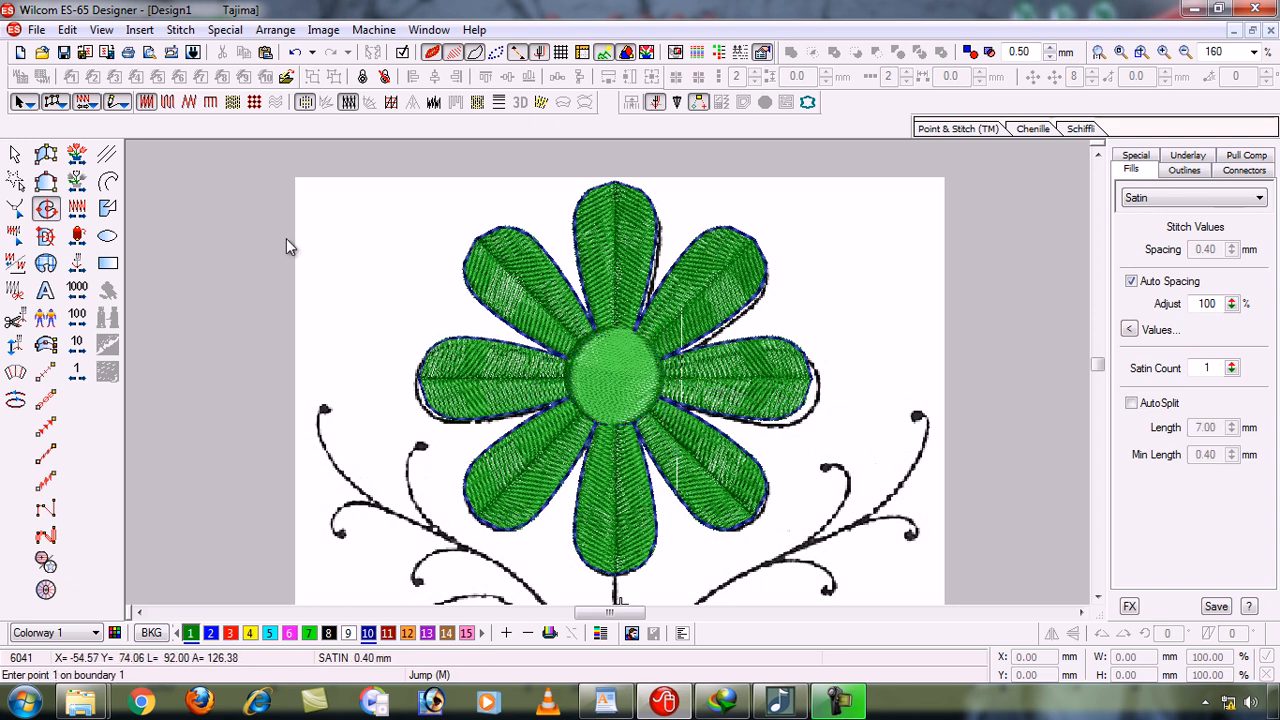
left_click(16, 155)
Move the filled circle beside the flower, examine the design with stitches hidden, and put the circle back over the flower's centre
left_click_drag(590, 372, 878, 350)
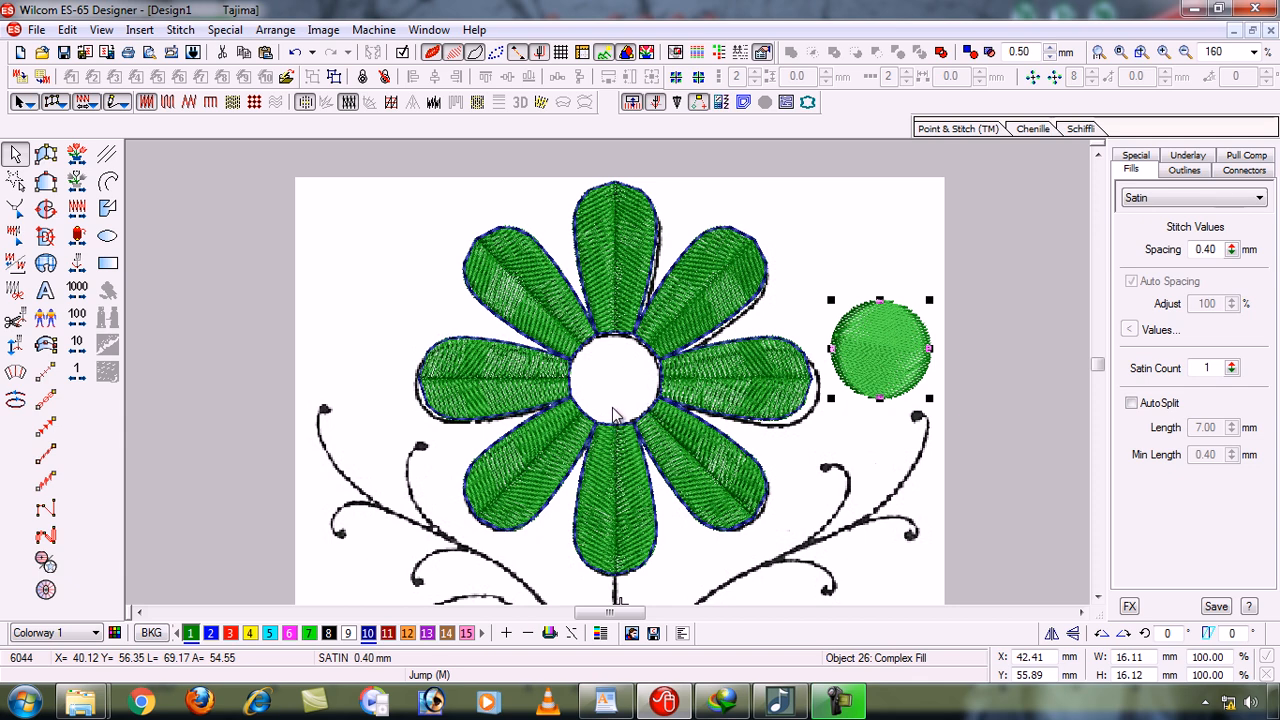
left_click(433, 52)
left_click(455, 53)
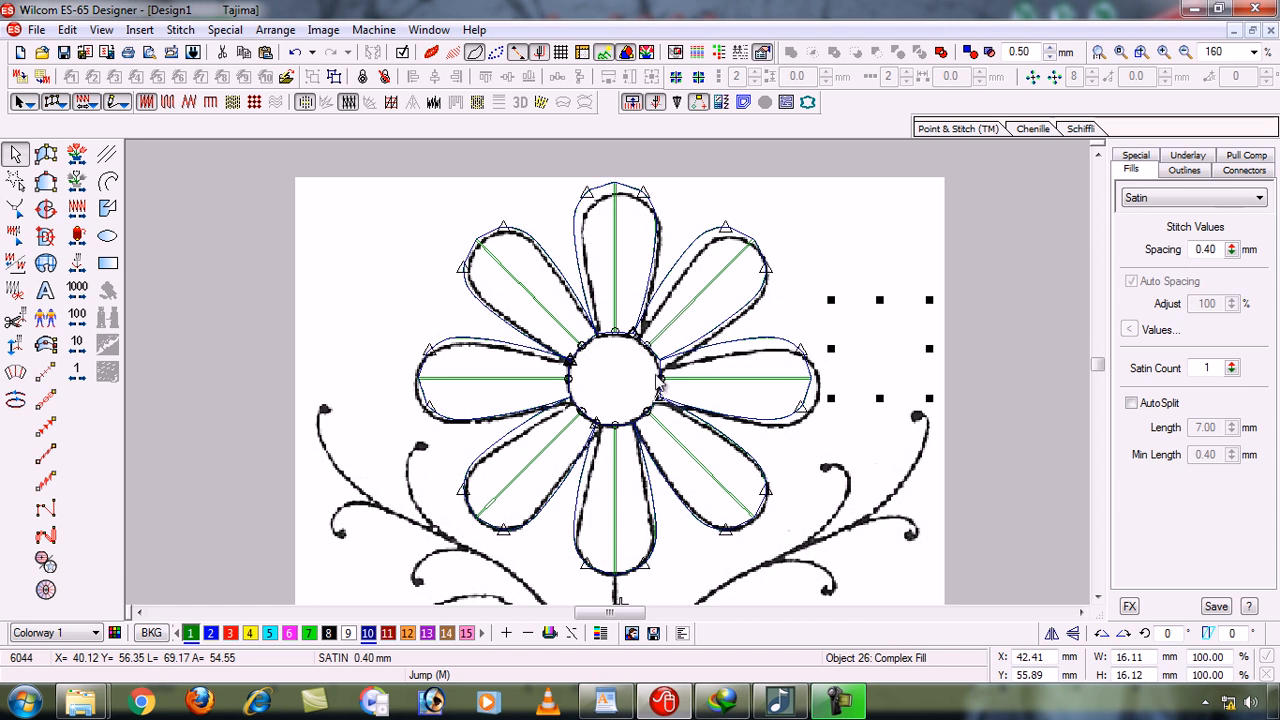
key("t")
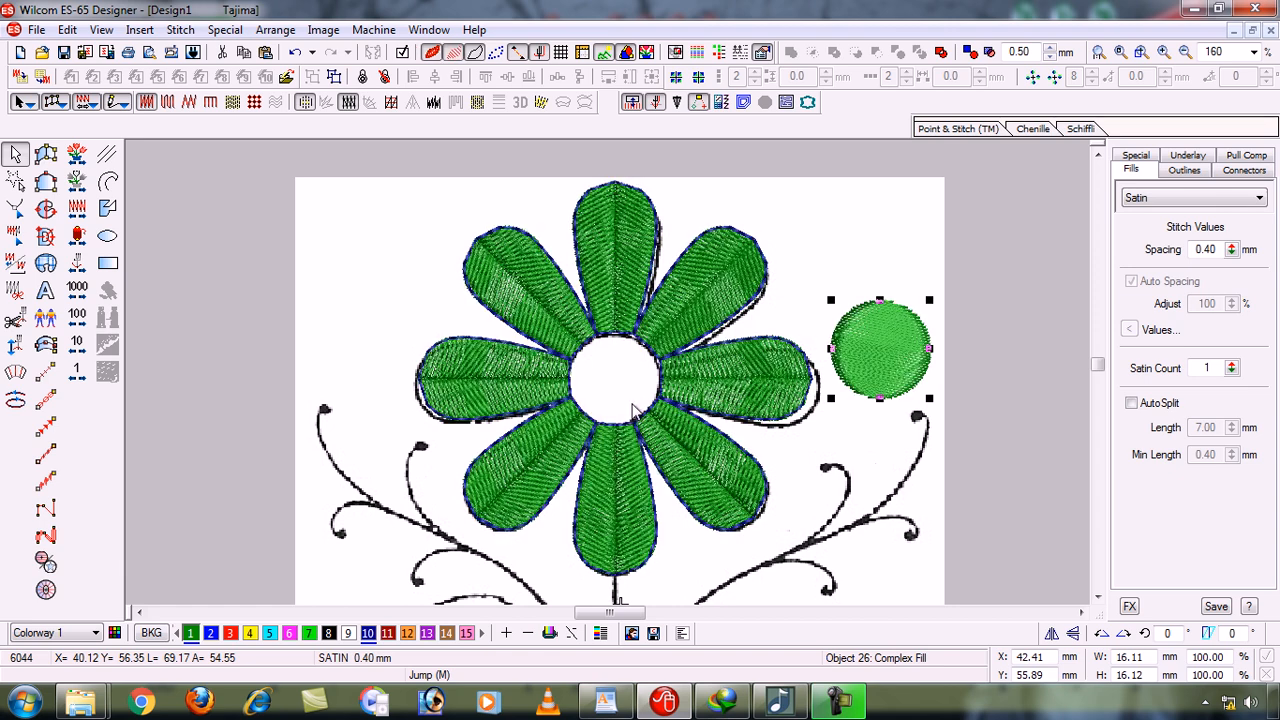
left_click_drag(907, 362, 637, 386)
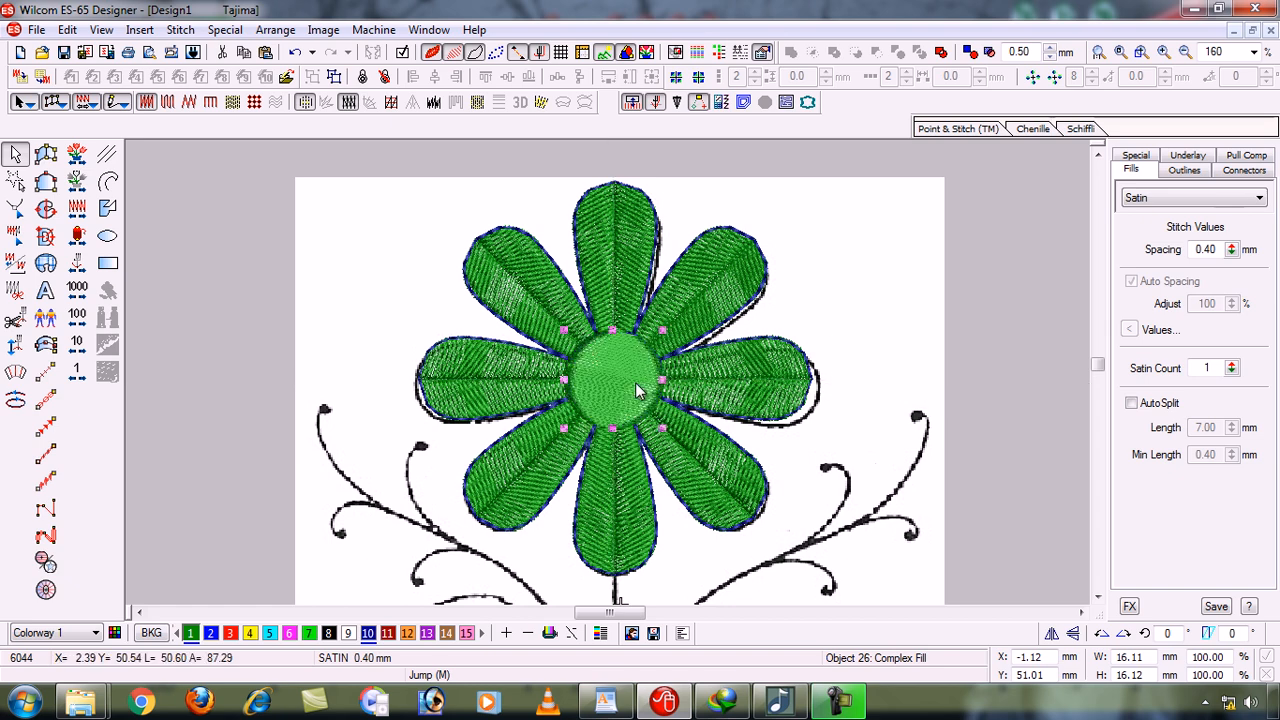
Try black, Dark Red and other thread colors on the filled circle, settle on Default 2 Blue, and deselect it
left_click(328, 633)
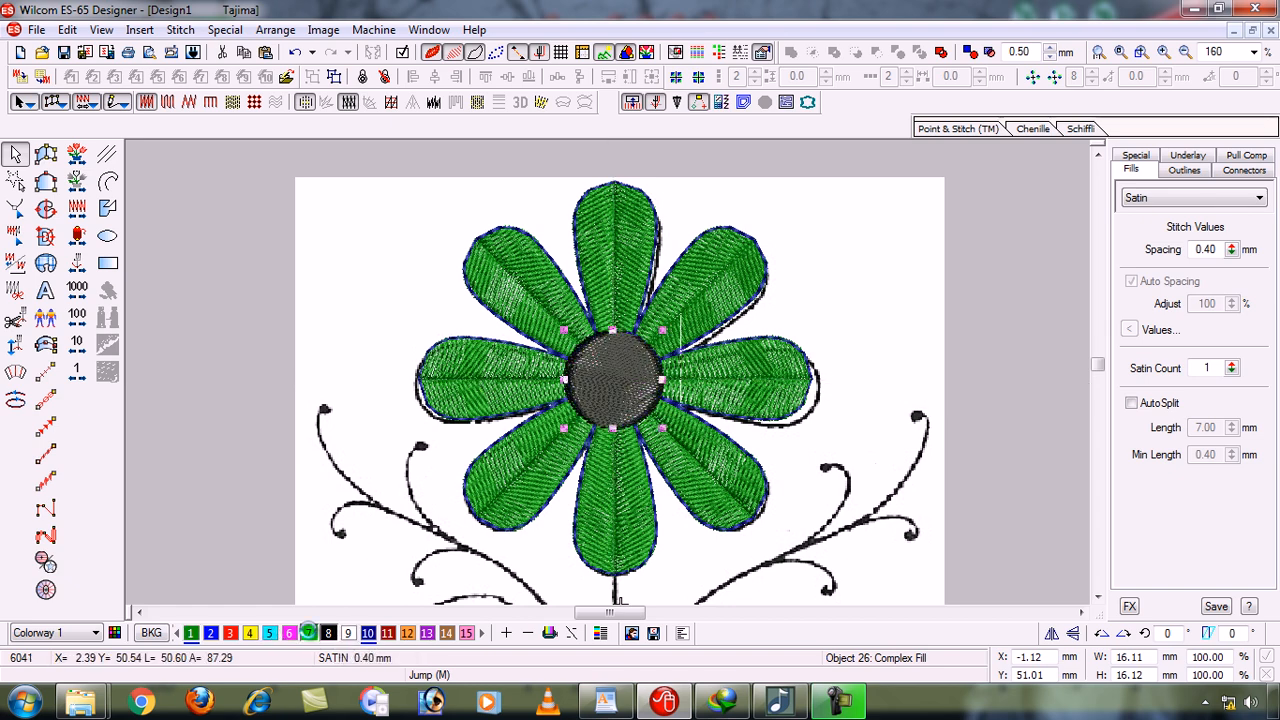
left_click(308, 634)
left_click(212, 634)
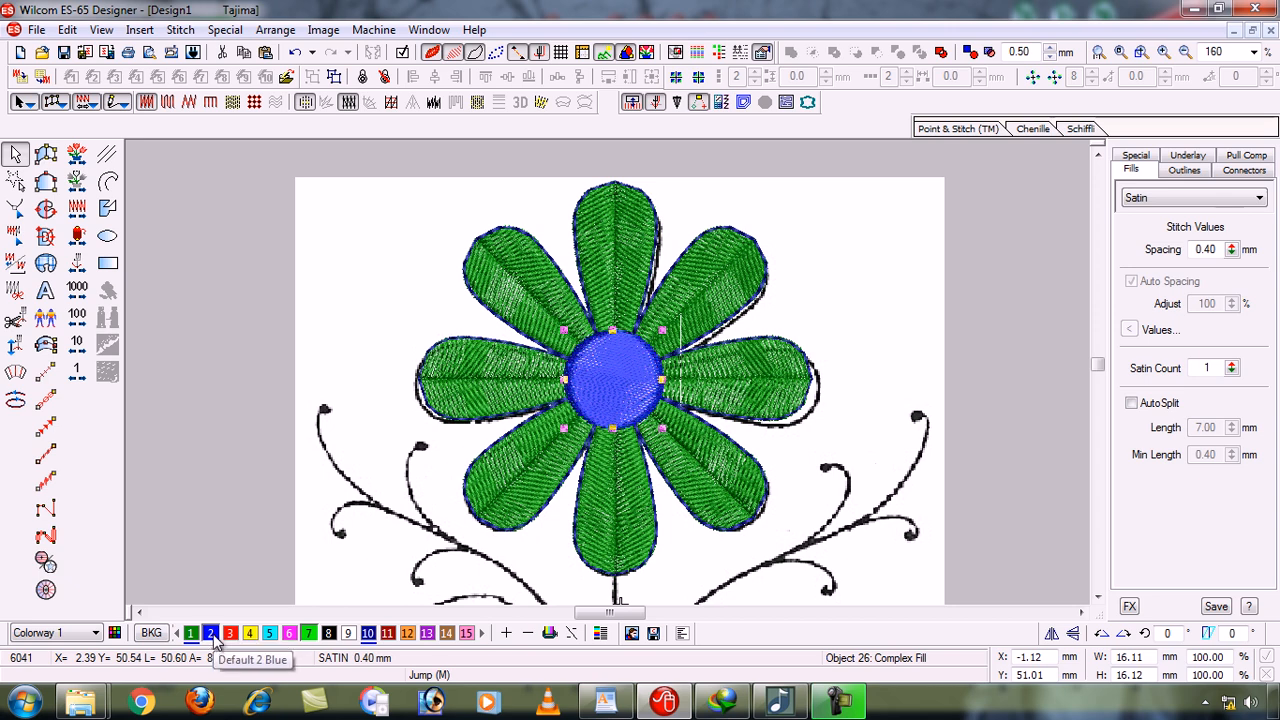
left_click(407, 633)
left_click(389, 634)
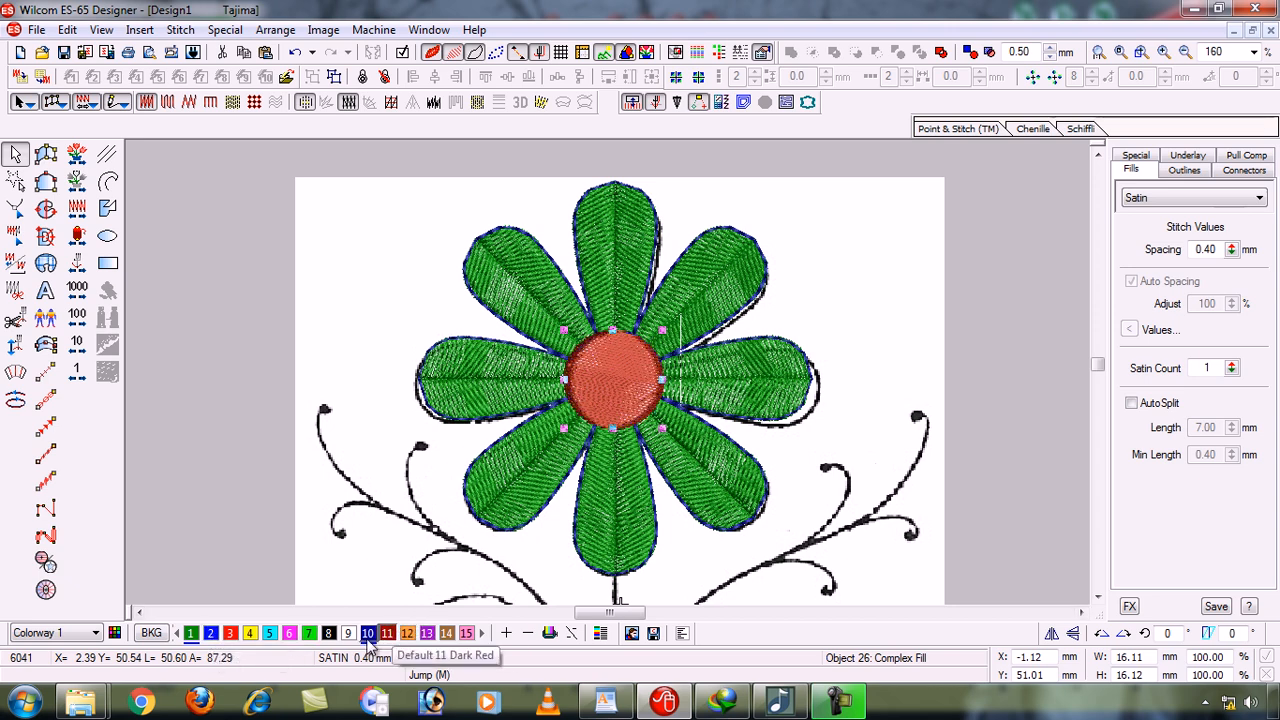
left_click(213, 635)
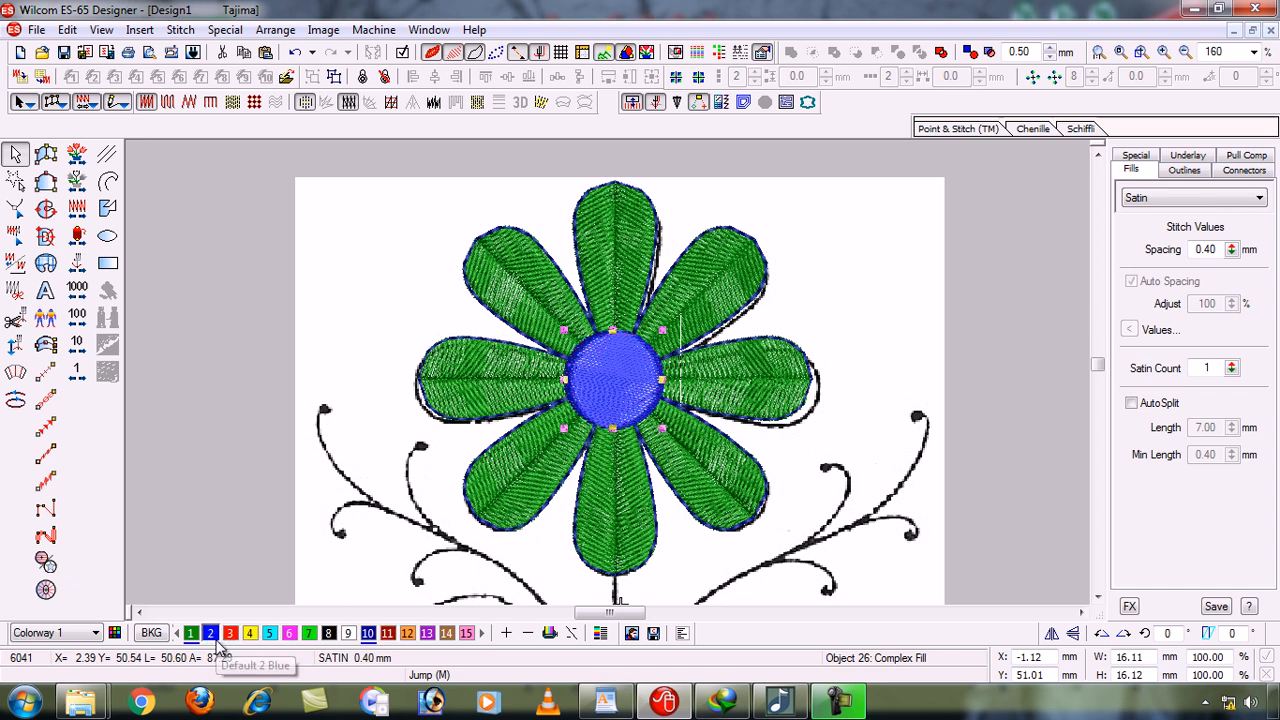
left_click(172, 419)
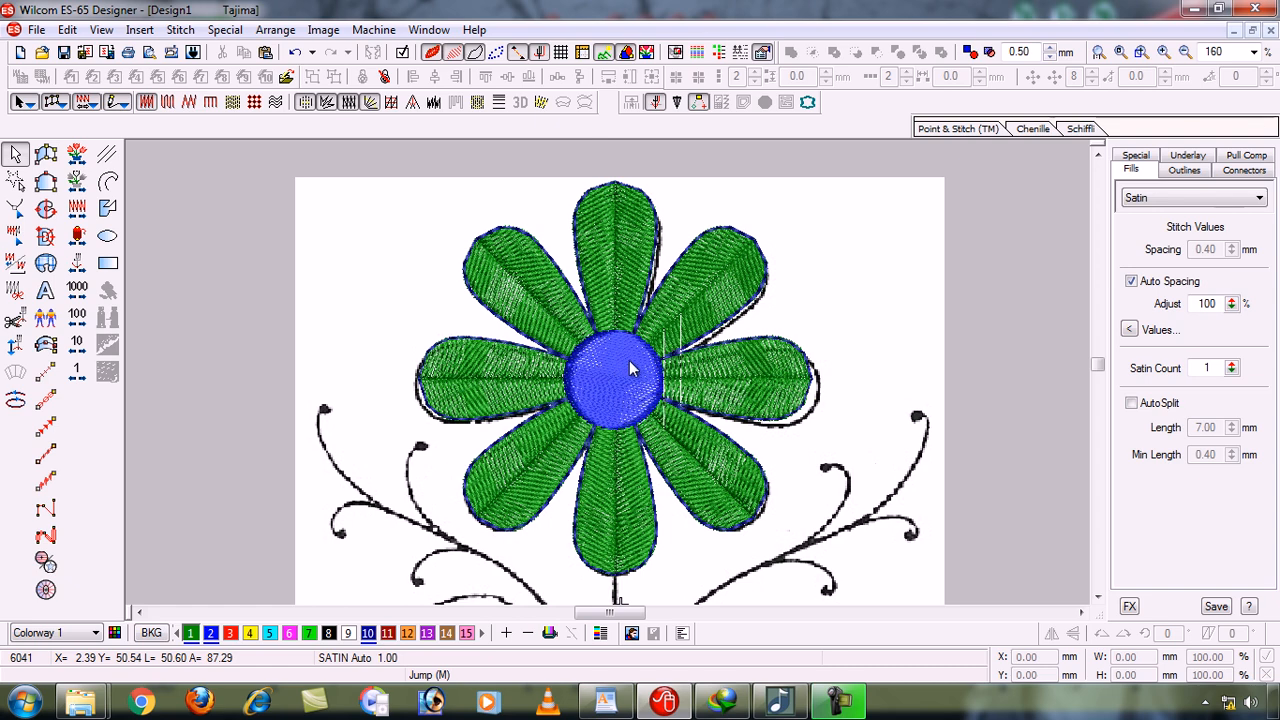
Examine the finished flower with the background image and stitches hidden and restored, and view the whole design
key("d")
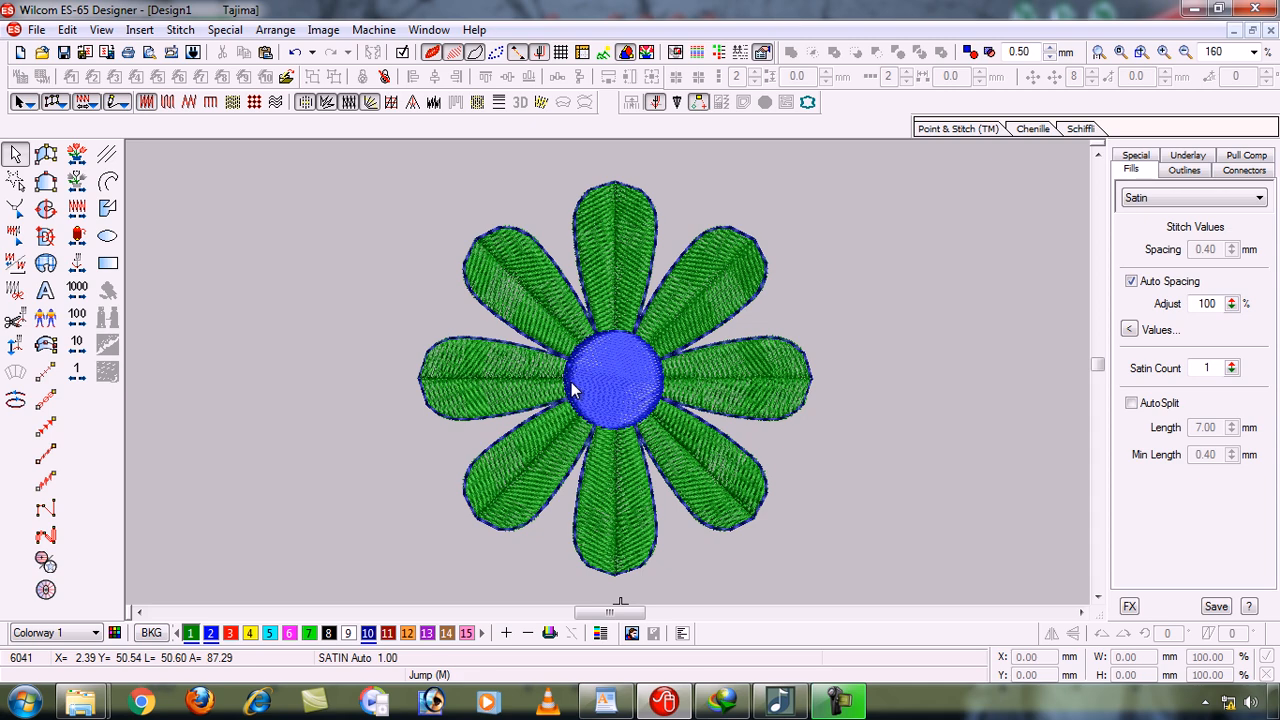
key("t")
key("s")
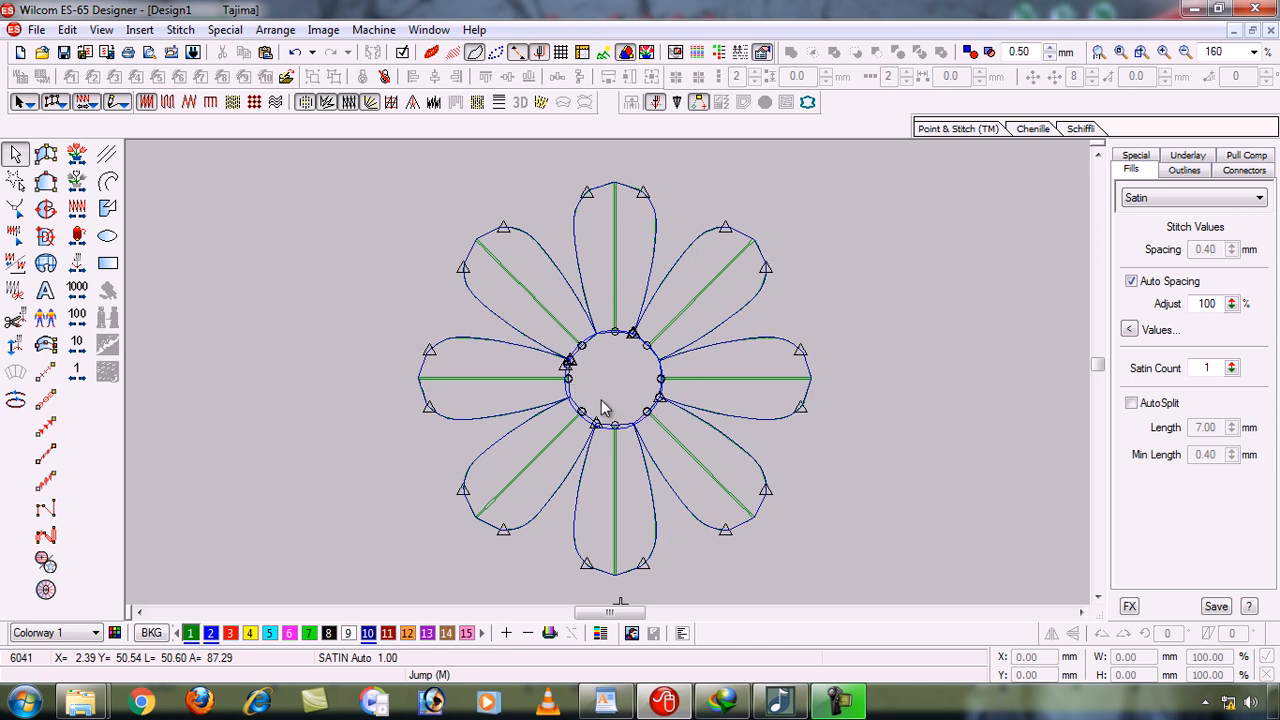
key("d")
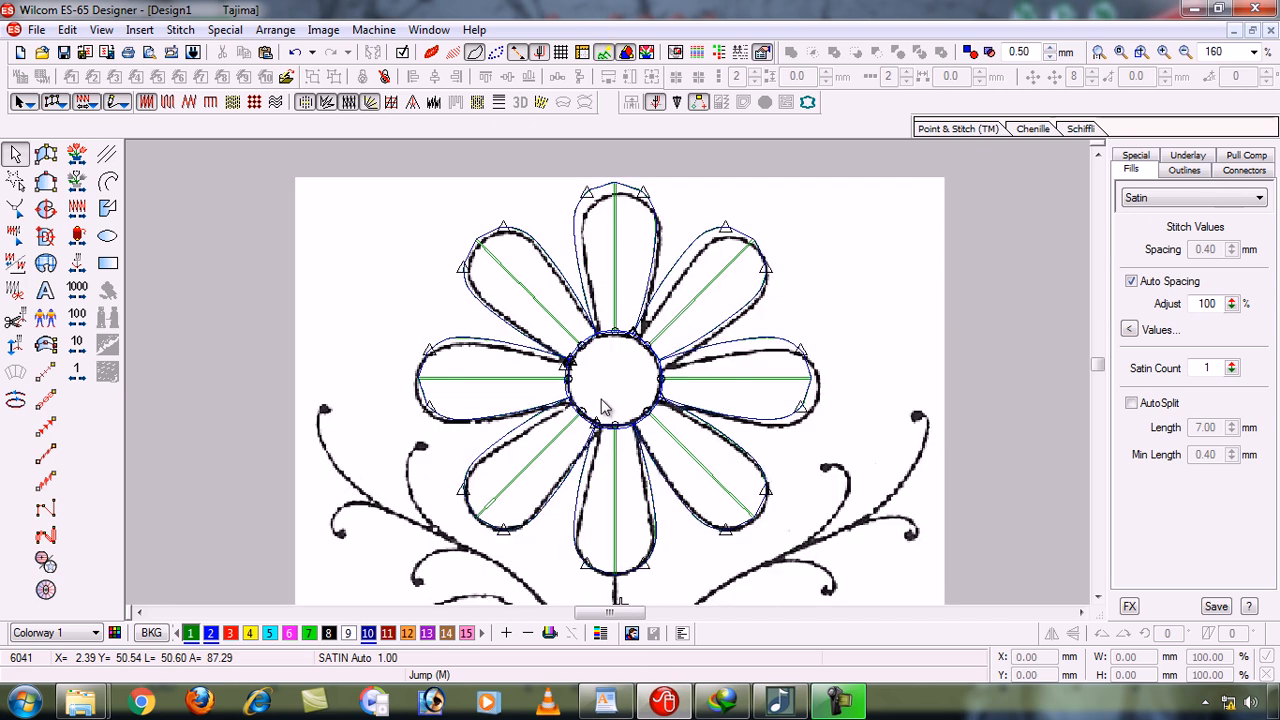
key("s")
key("t")
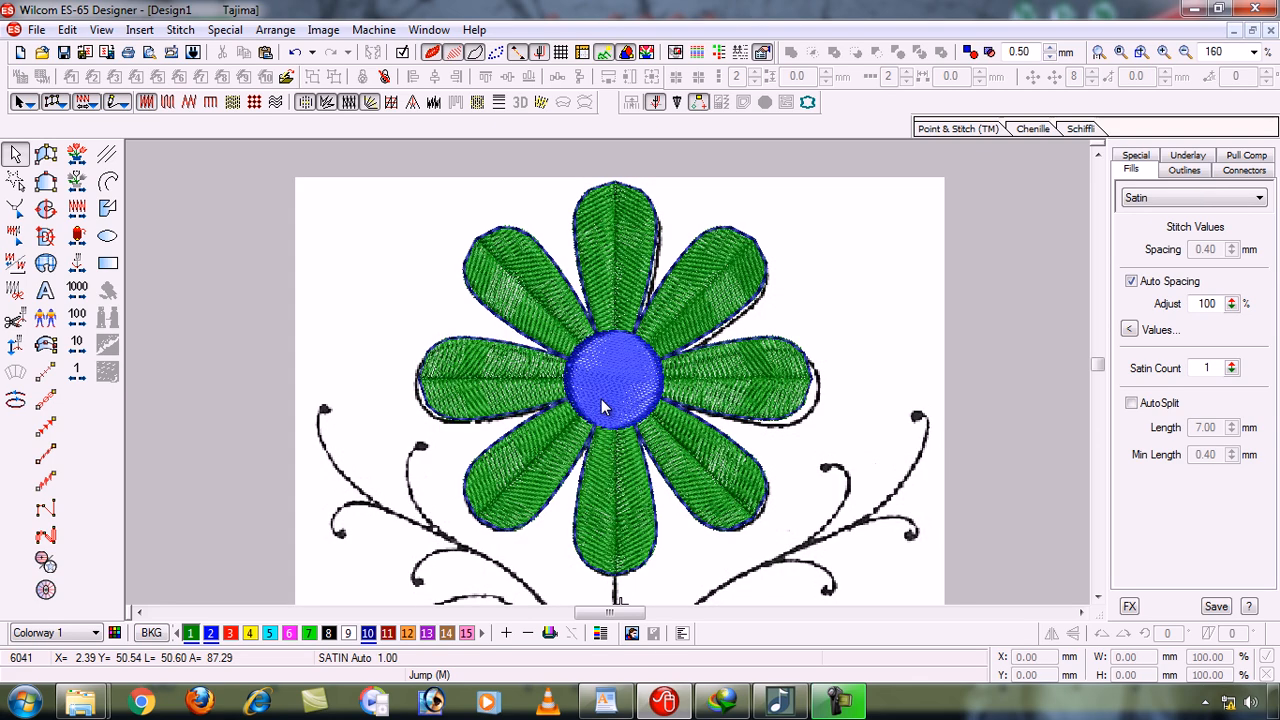
key("shift+z")
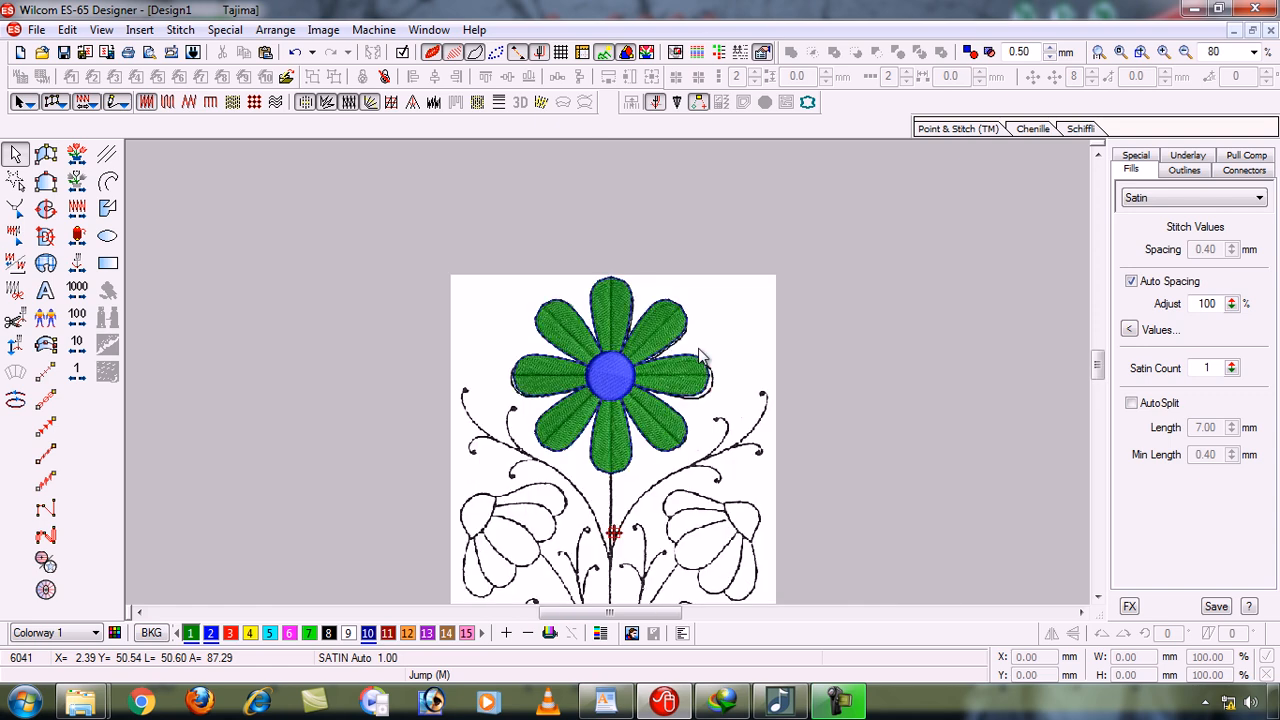
key("0")
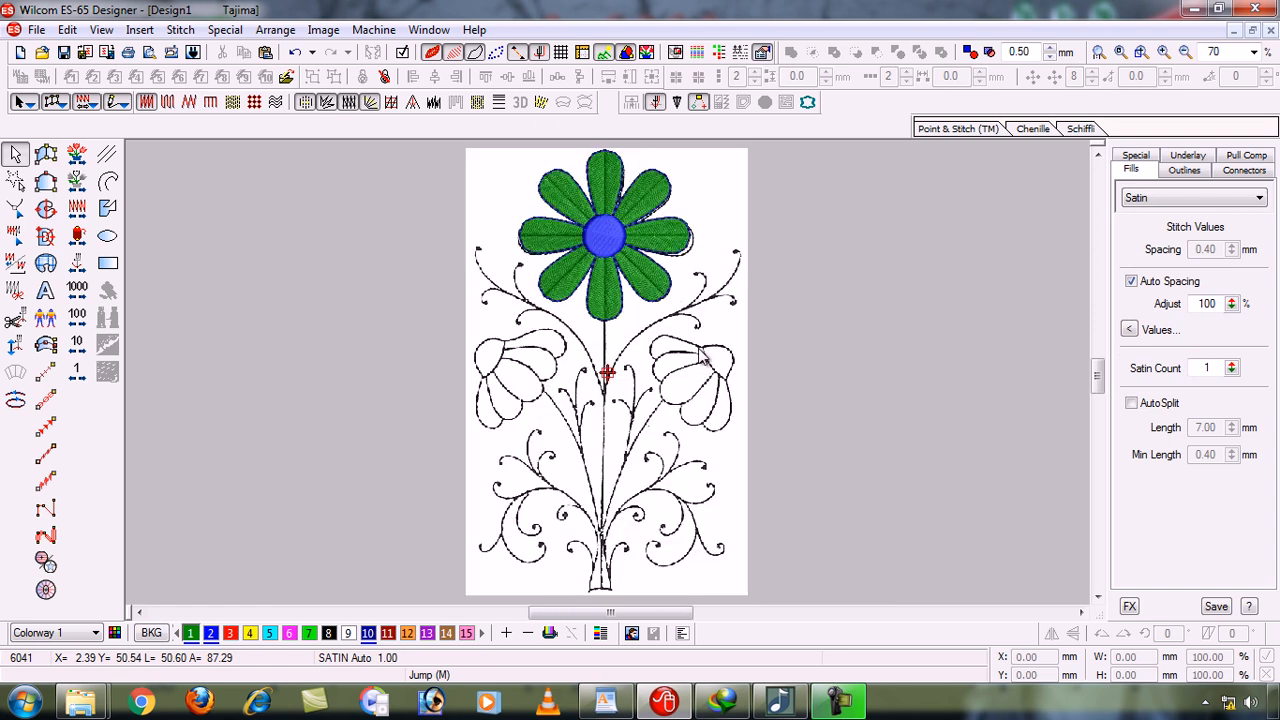